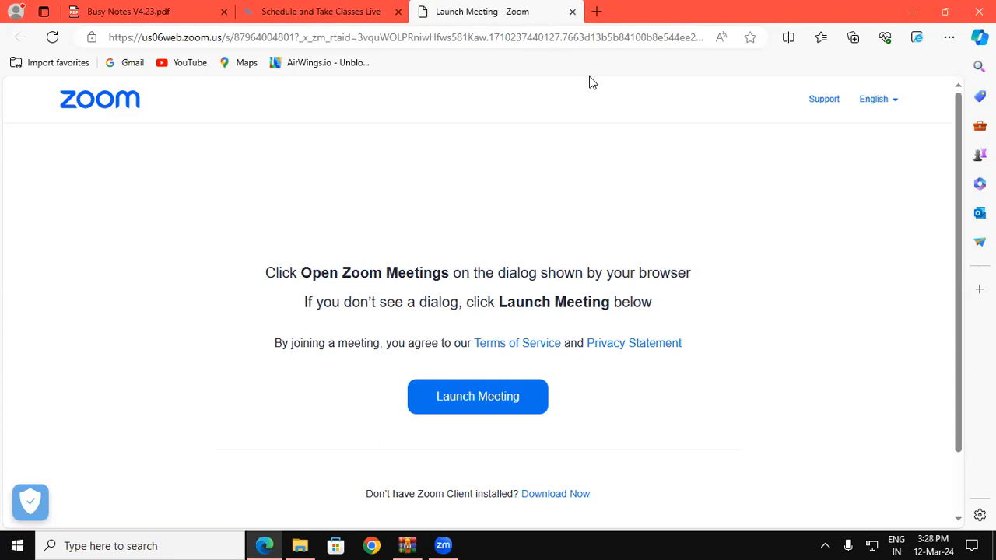
# Close the WinRAR setup archive window and clear everything away to show the desktop.
pyautogui.click(406, 546)
pyautogui.click(979, 8)
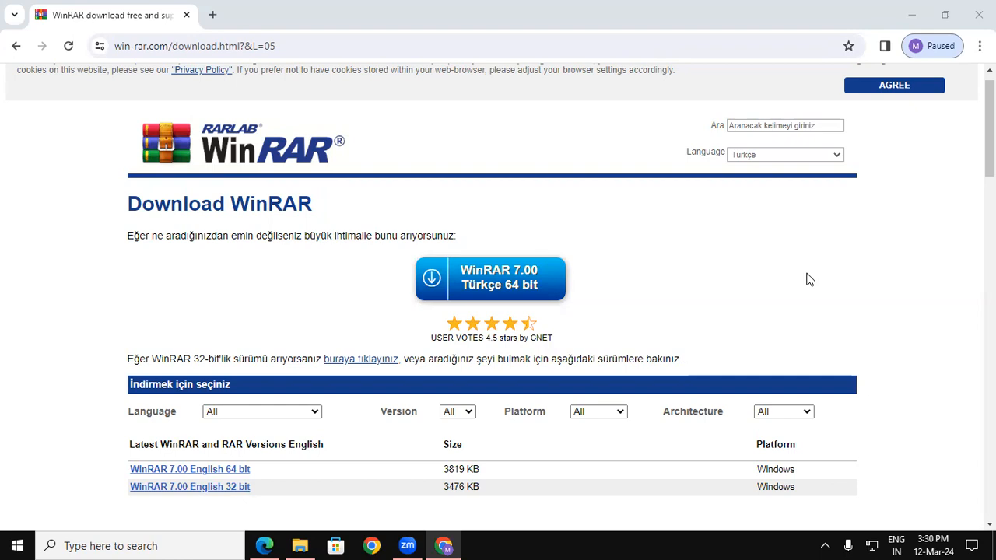
pyautogui.press('super+d')
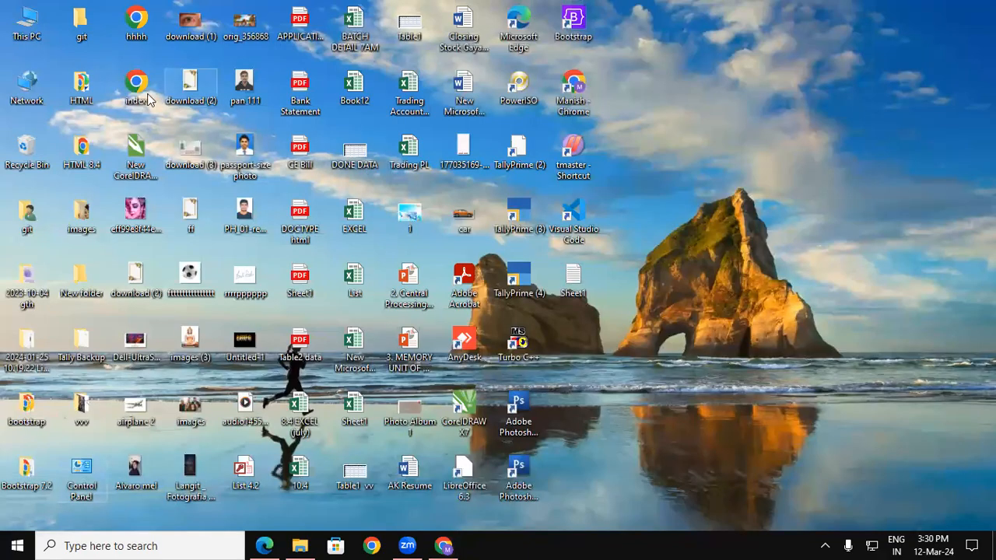
# Check This PC's properties to confirm a 64-bit system type, then return to the WinRAR download page.
pyautogui.rightClick(30, 24)
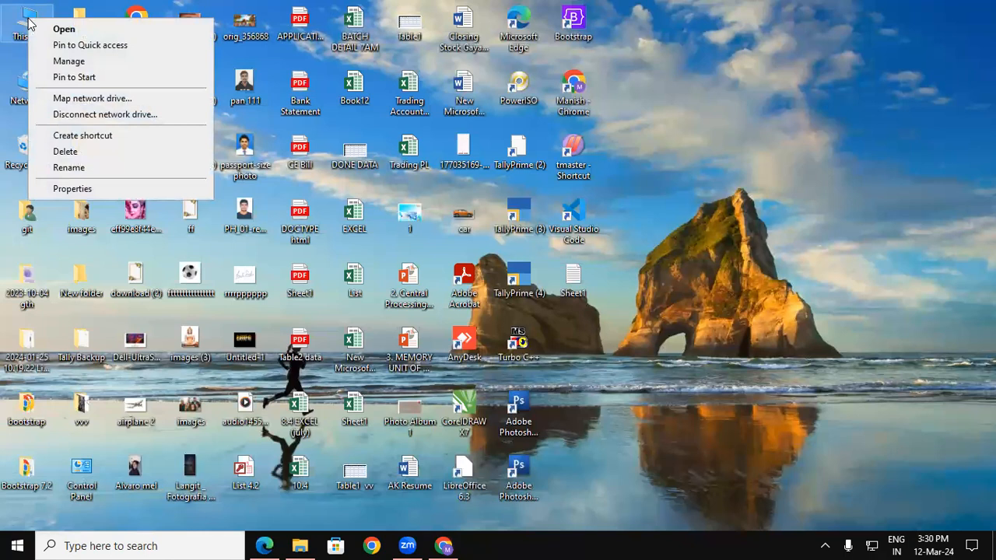
pyautogui.click(72, 192)
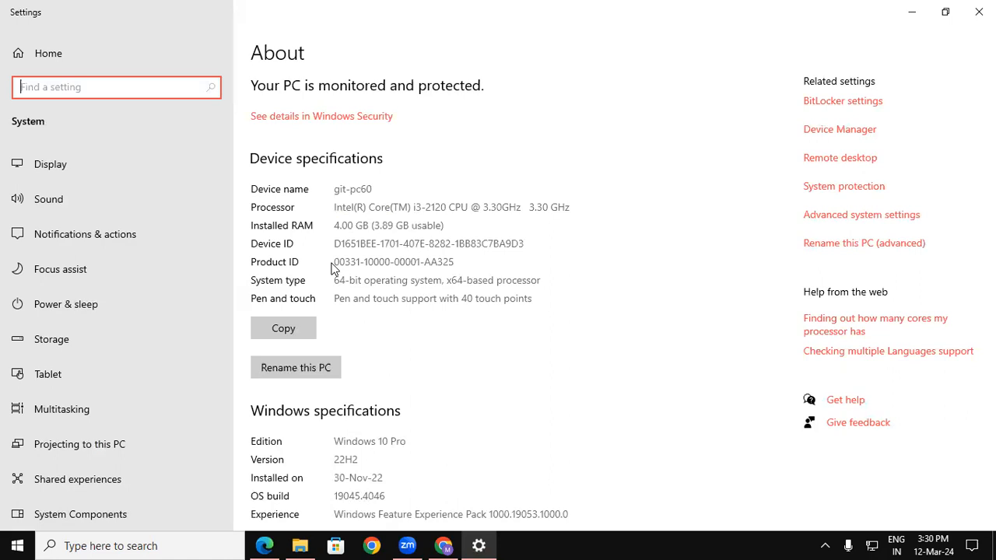
pyautogui.moveTo(333, 280); pyautogui.dragTo(363, 279)
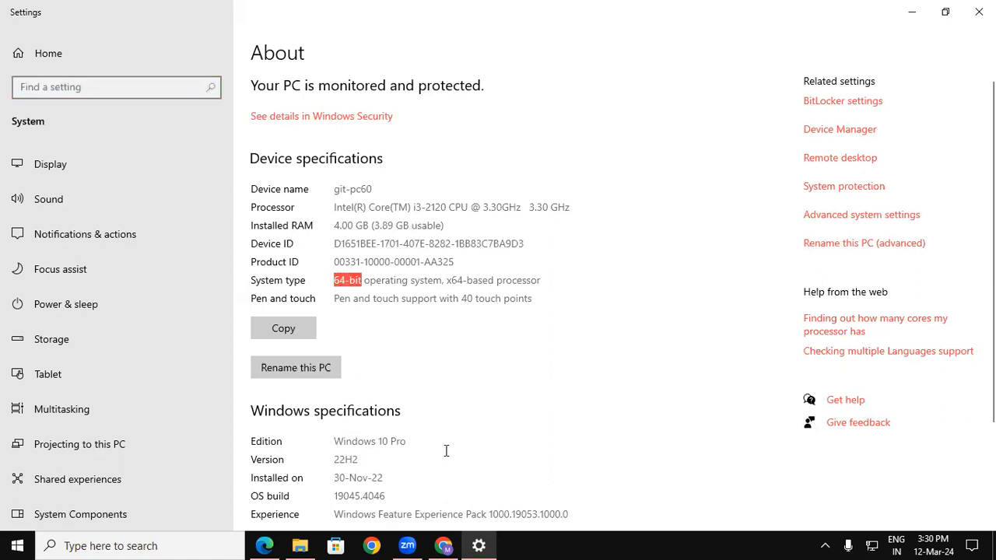
pyautogui.click(445, 545)
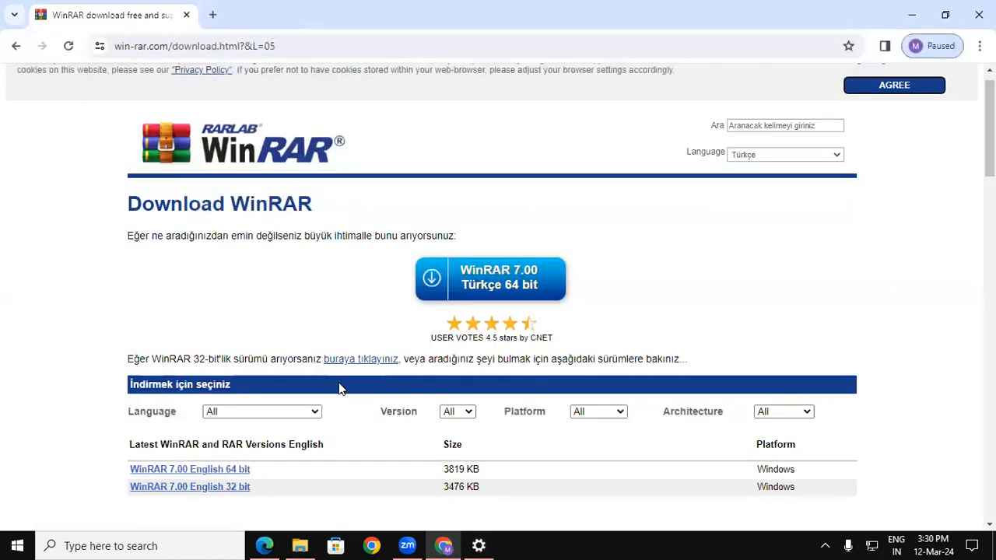
# Download the WinRAR 7.00 English 64 bit installer and show it in the Downloads folder.
pyautogui.scroll(1, 339, 387)
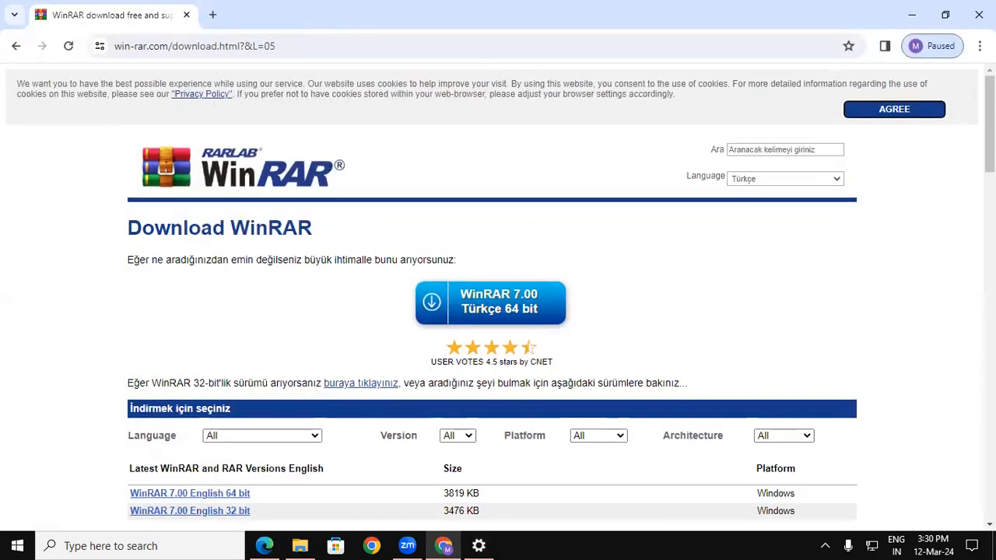
pyautogui.scroll(-3, 307, 229)
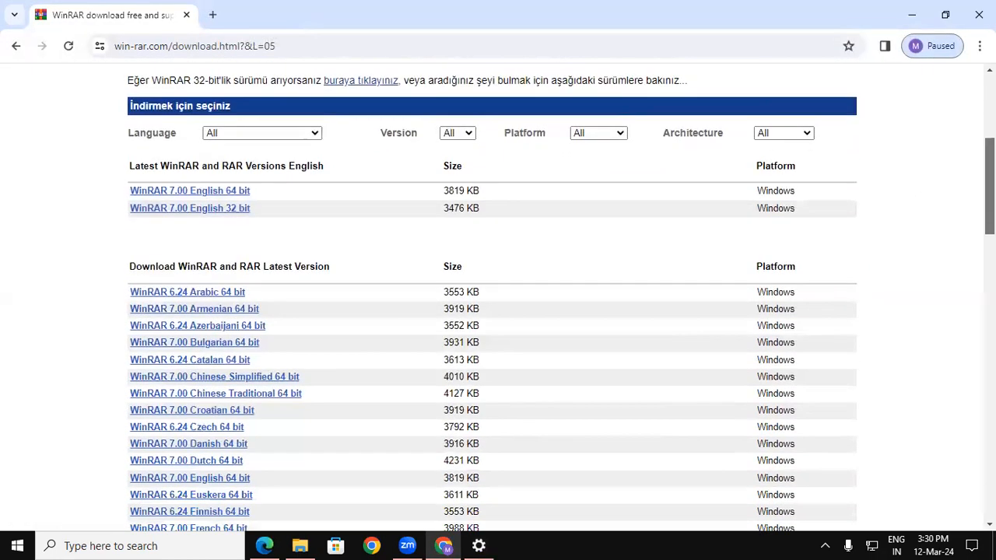
pyautogui.click(227, 195)
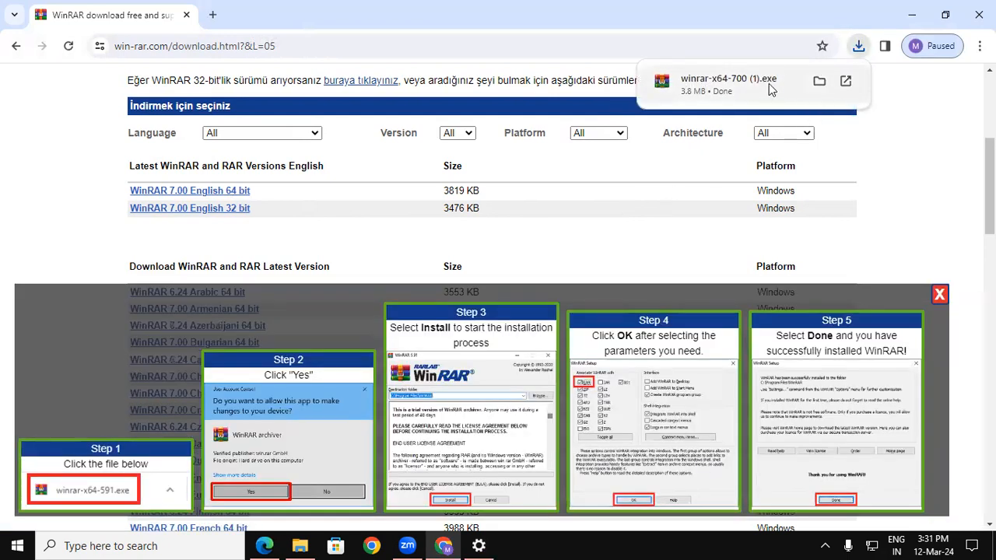
pyautogui.click(819, 83)
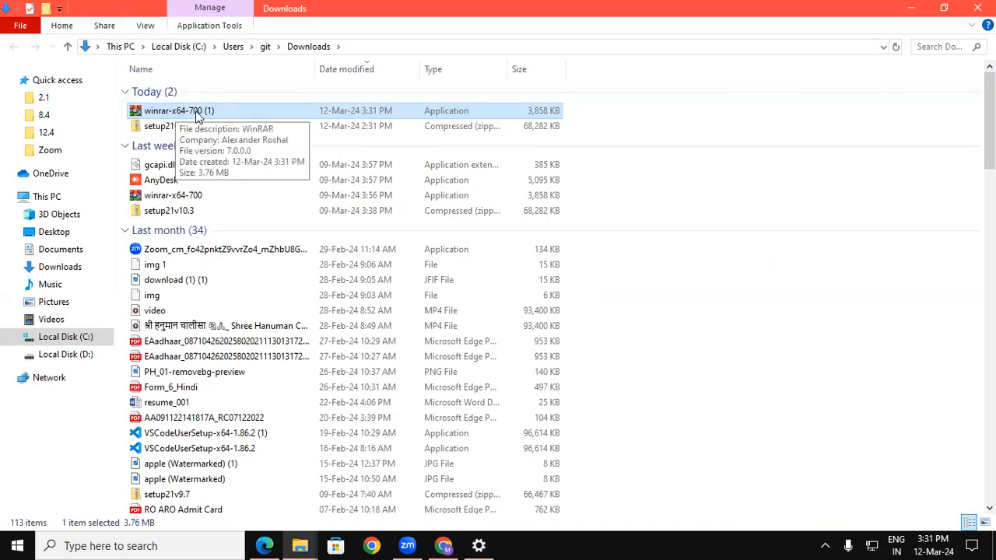
# Install WinRAR 7.00 to C:\Program Files\WinRAR with default associations, then close the Downloads folder.
pyautogui.doubleClick(199, 113)
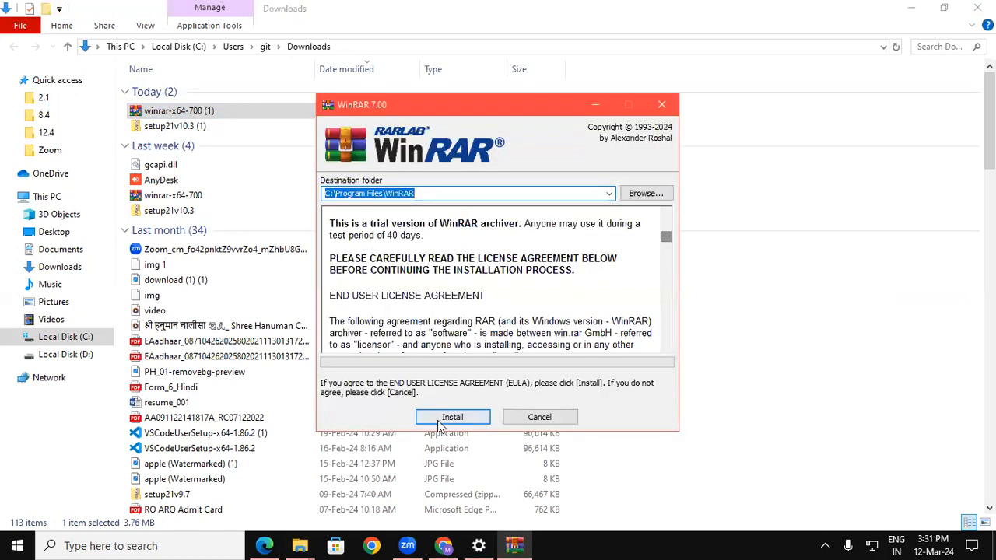
pyautogui.click(441, 424)
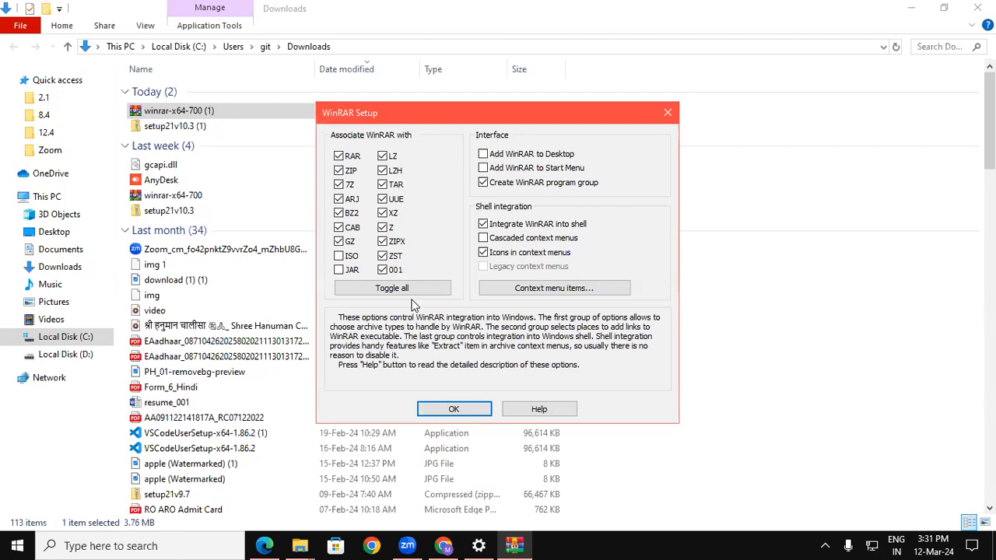
pyautogui.click(442, 417)
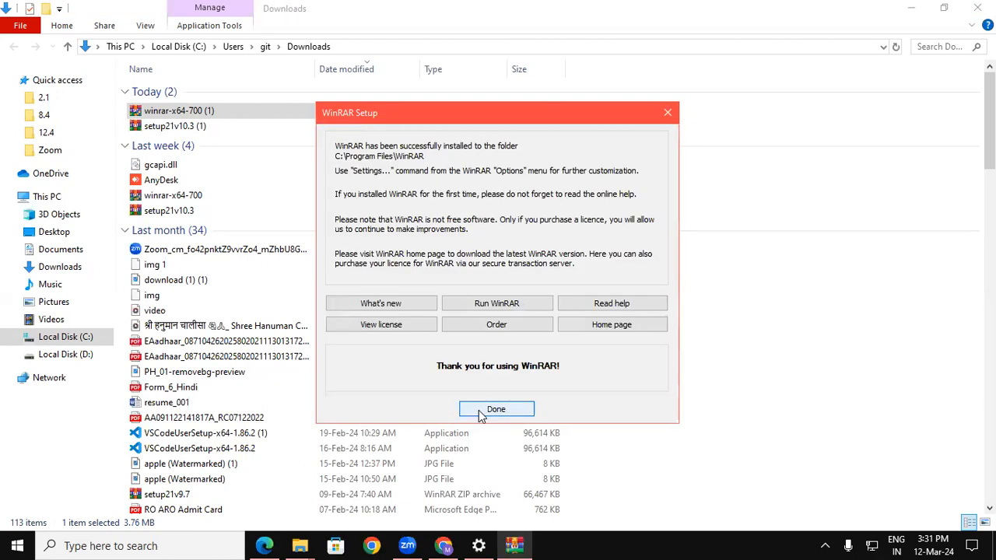
pyautogui.click(478, 410)
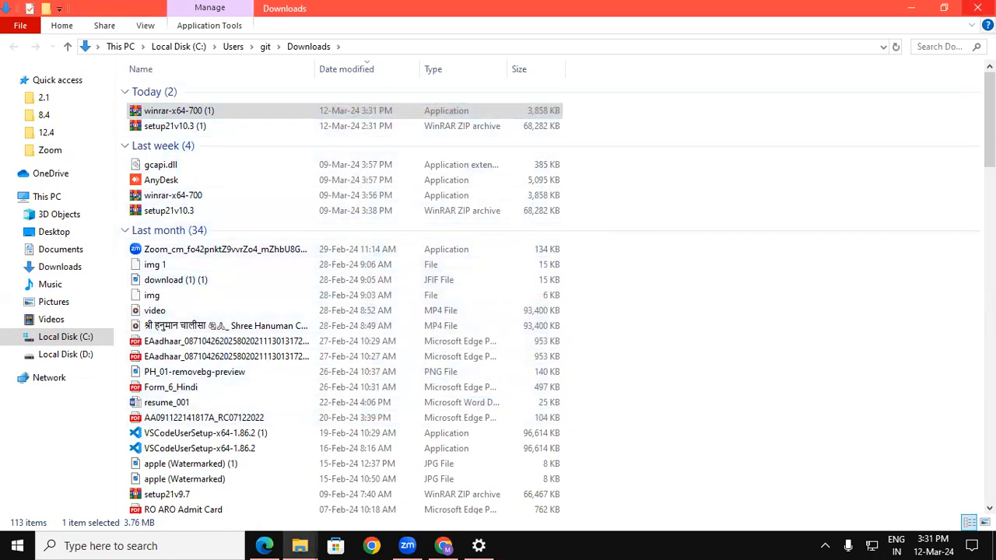
pyautogui.click(978, 8)
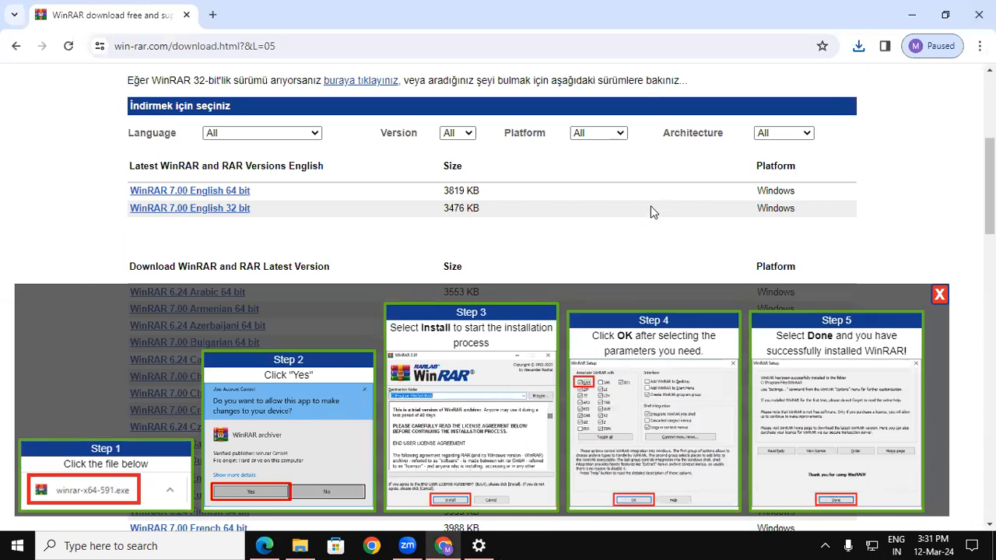
# Launch a blank Notepad note from the Run box.
pyautogui.press('super+r')
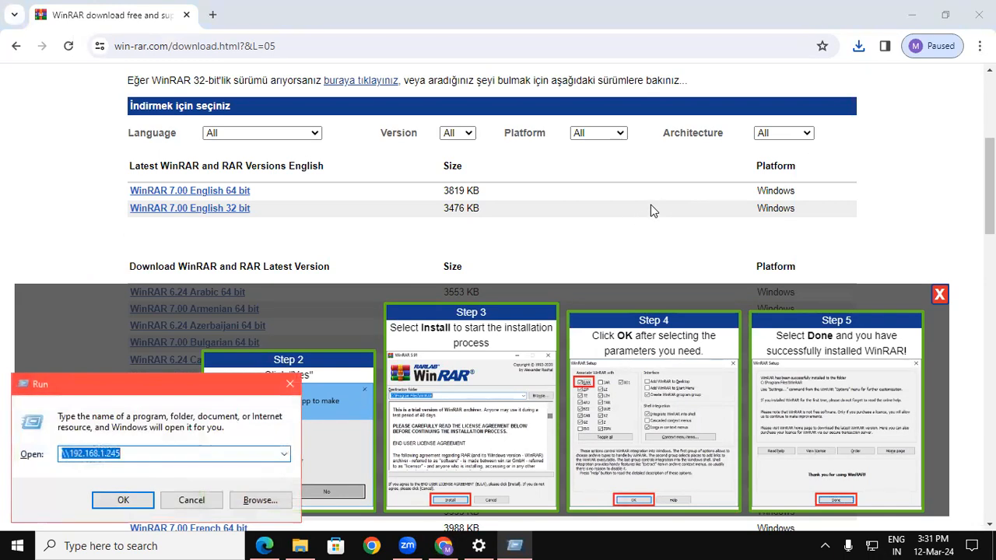
pyautogui.write('no')
pyautogui.press('Down')
pyautogui.press('Return')
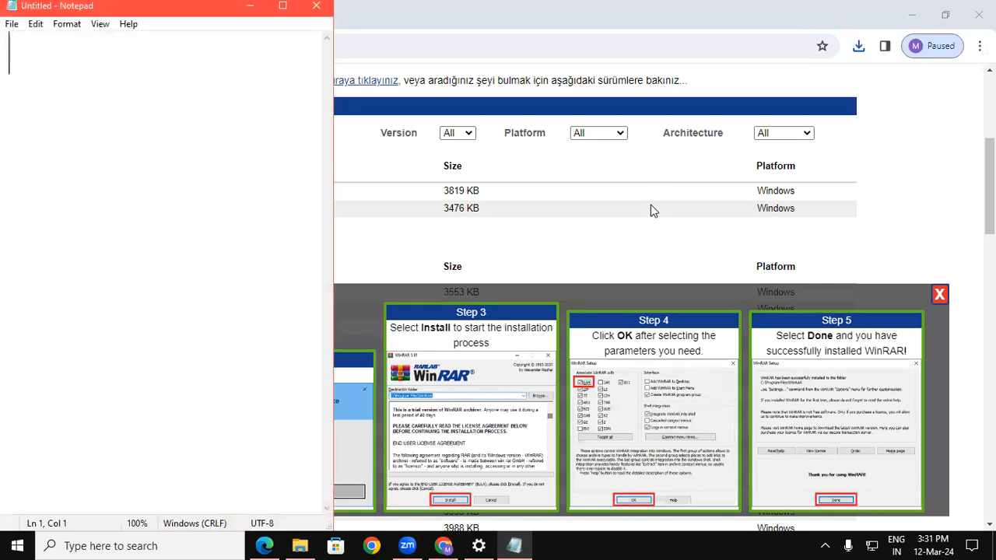
# Type Winrar, Winzip and 7z on three separate lines of the note.
pyautogui.write('Winrar')
pyautogui.press('Return')
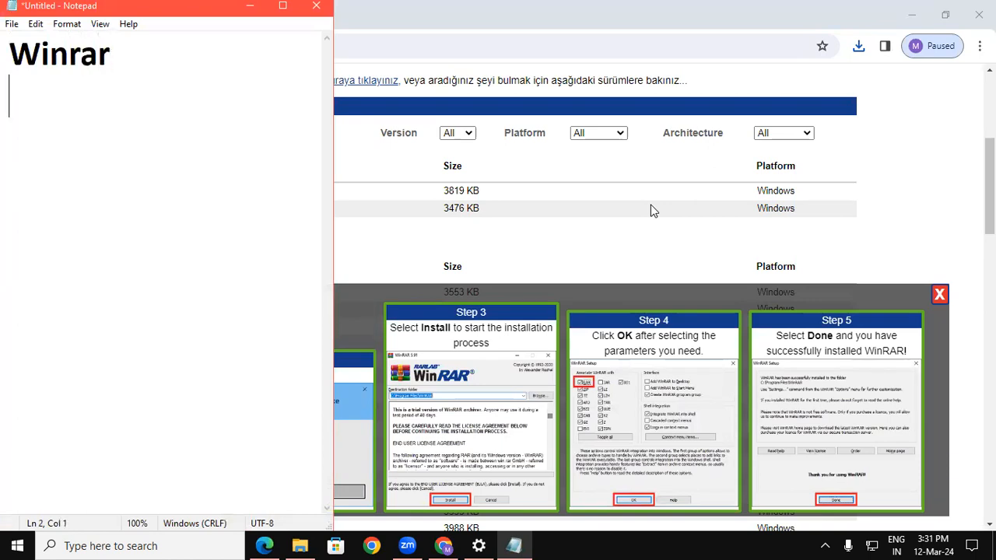
pyautogui.write('Win')
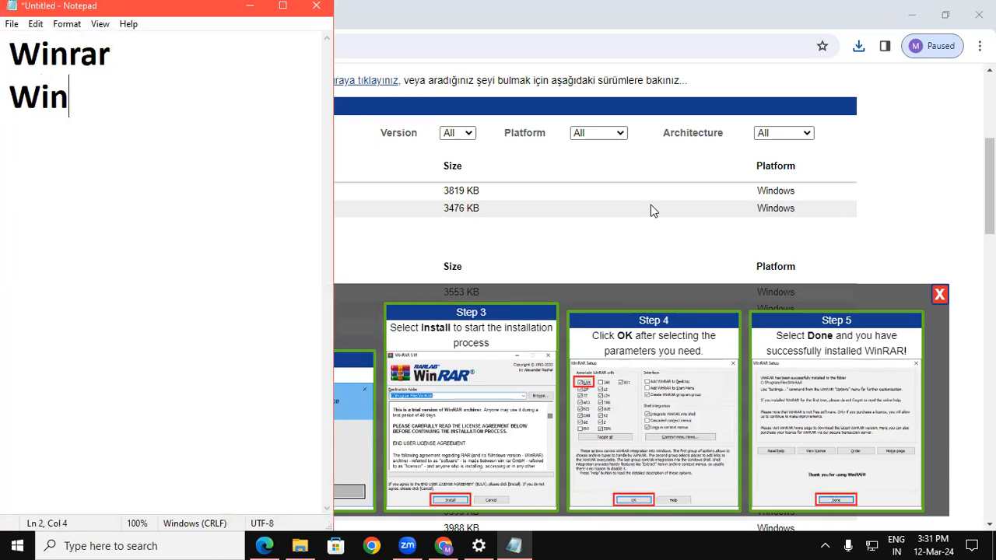
pyautogui.write('zip')
pyautogui.press('Return')
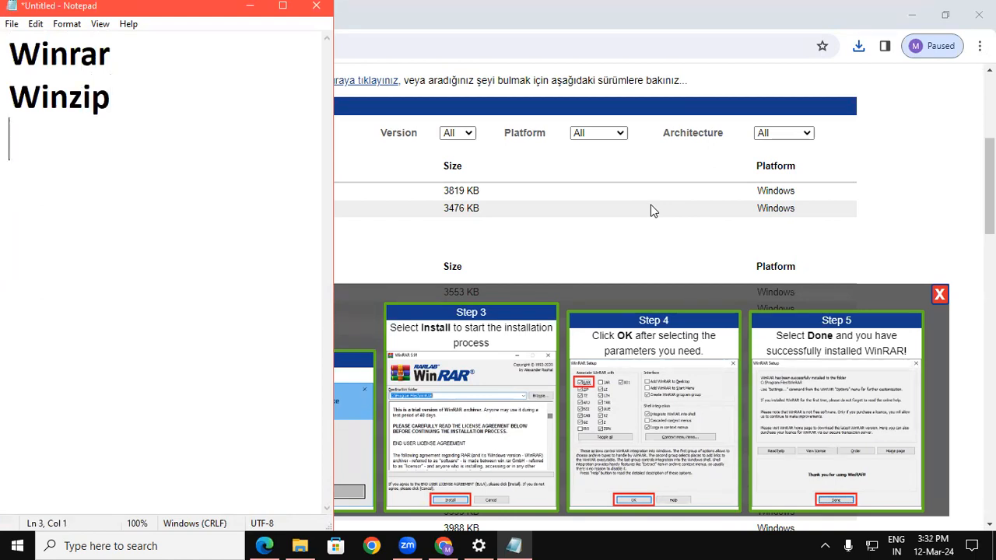
pyautogui.write('7Z')
pyautogui.press('BackSpace')
pyautogui.write('z')
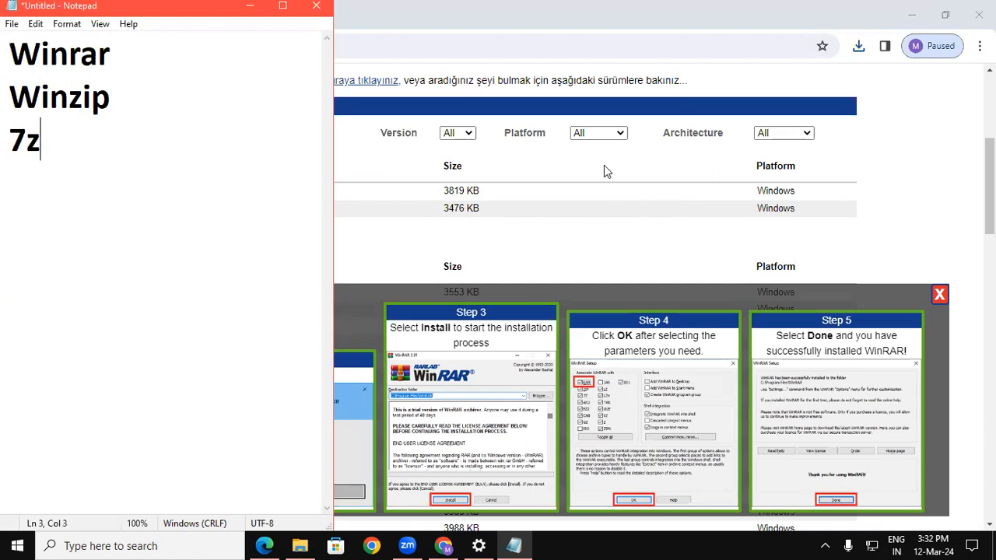
# Highlight Winrar, Winzip and 7z in turn, going over the three lines repeatedly.
pyautogui.moveTo(9, 53); pyautogui.dragTo(111, 53)
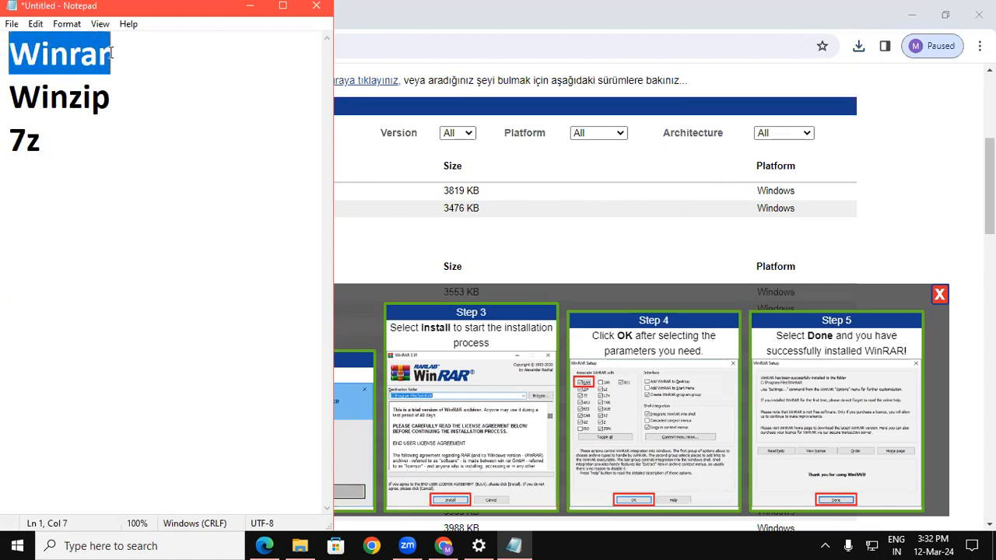
pyautogui.click(23, 98)
pyautogui.moveTo(23, 99); pyautogui.dragTo(116, 102)
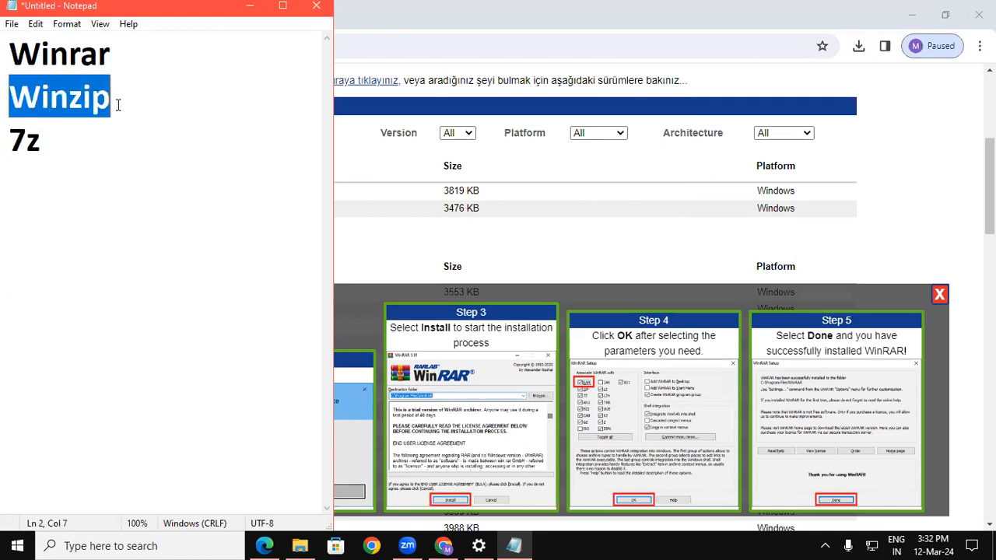
pyautogui.moveTo(11, 138); pyautogui.dragTo(44, 134)
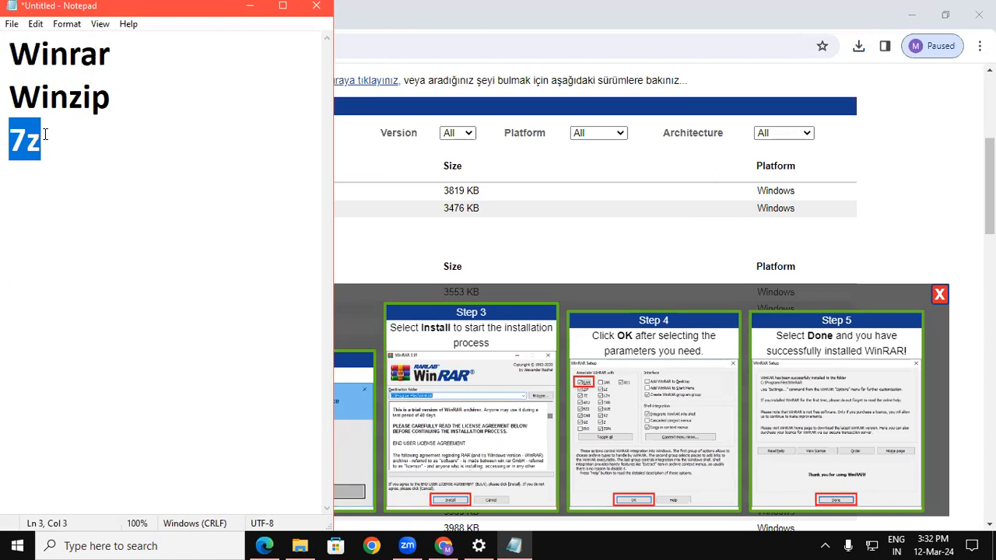
pyautogui.moveTo(10, 54); pyautogui.dragTo(68, 56)
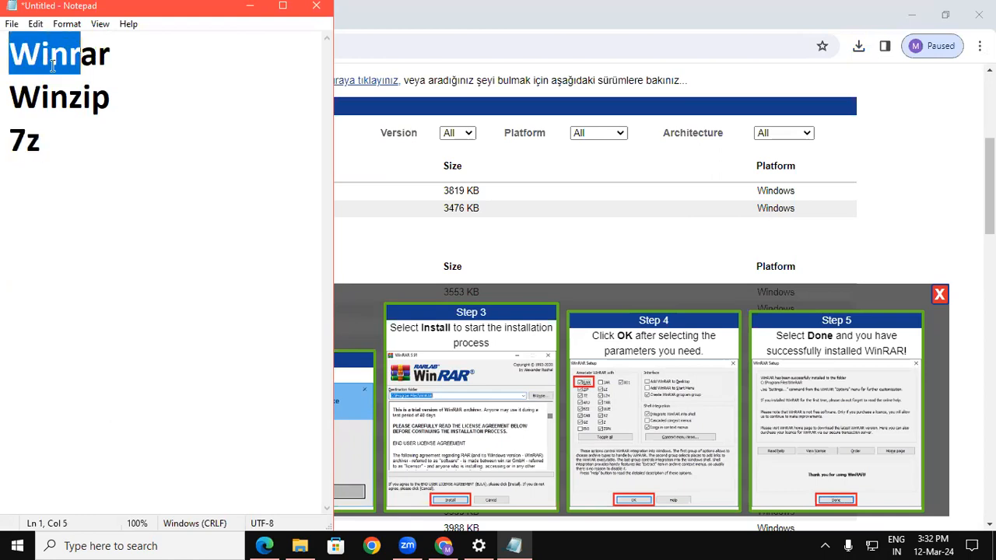
pyautogui.moveTo(11, 96); pyautogui.dragTo(92, 98)
pyautogui.moveTo(11, 138); pyautogui.dragTo(41, 138)
pyautogui.moveTo(10, 55); pyautogui.dragTo(98, 56)
pyautogui.moveTo(11, 95); pyautogui.dragTo(111, 98)
pyautogui.moveTo(10, 139); pyautogui.dragTo(42, 140)
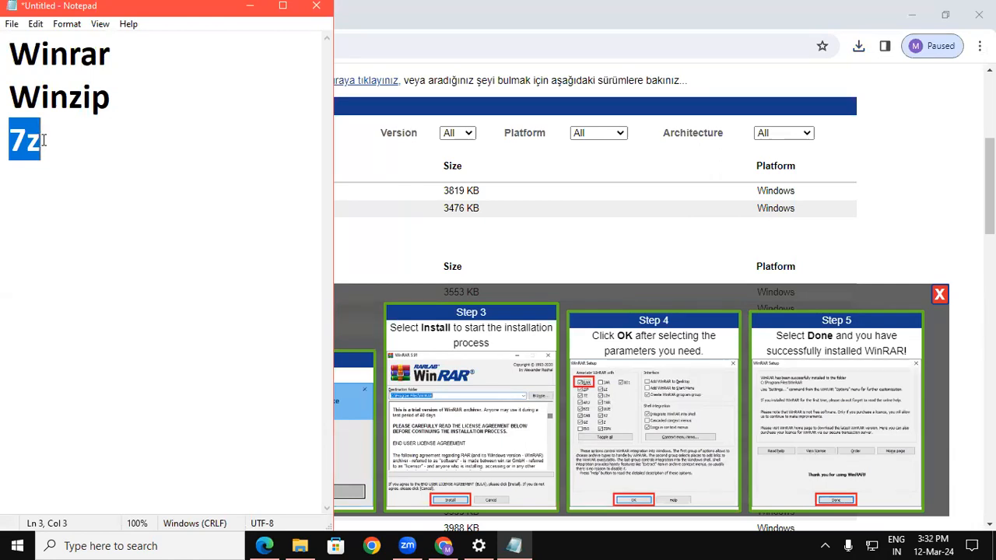
# Highlight each archiver name once more, then minimize Notepad to reveal the WinRAR page.
pyautogui.moveTo(11, 53); pyautogui.dragTo(113, 55)
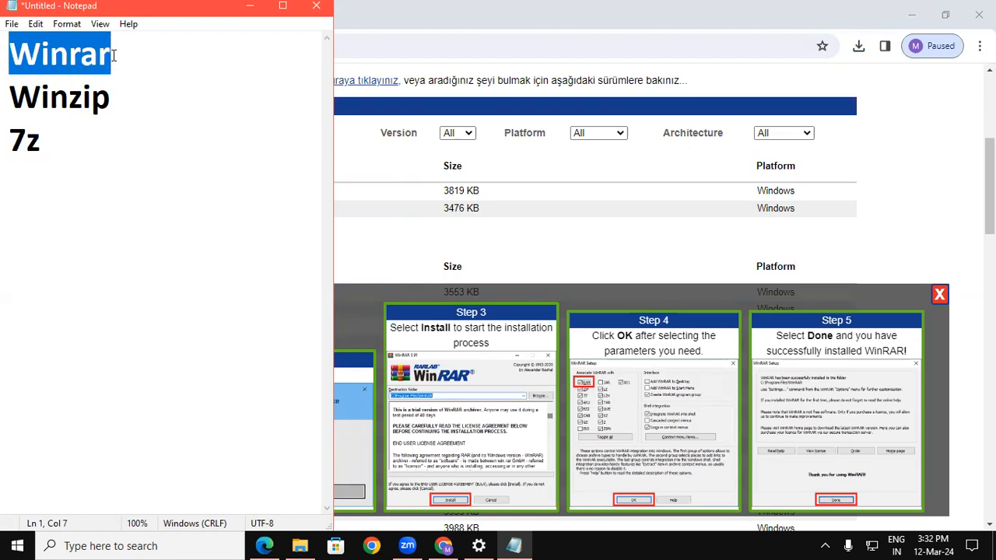
pyautogui.moveTo(9, 97); pyautogui.dragTo(107, 105)
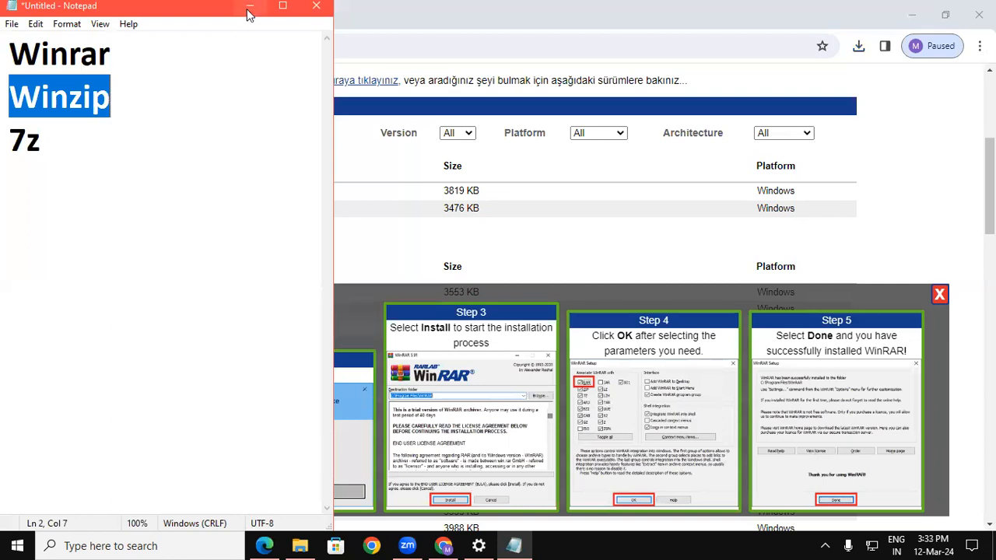
pyautogui.moveTo(14, 53); pyautogui.dragTo(119, 61)
pyautogui.moveTo(15, 97); pyautogui.dragTo(100, 108)
pyautogui.doubleClick(42, 139)
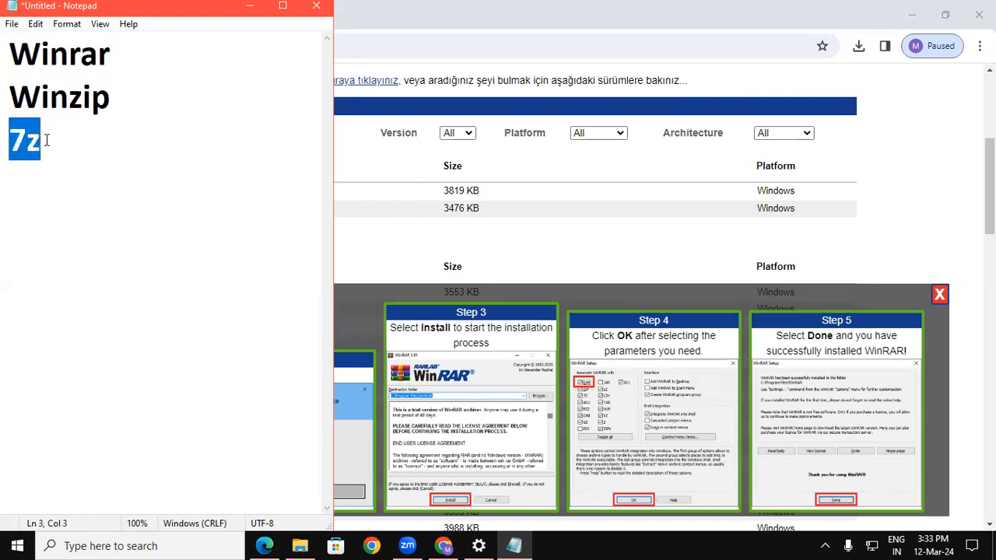
pyautogui.click(248, 6)
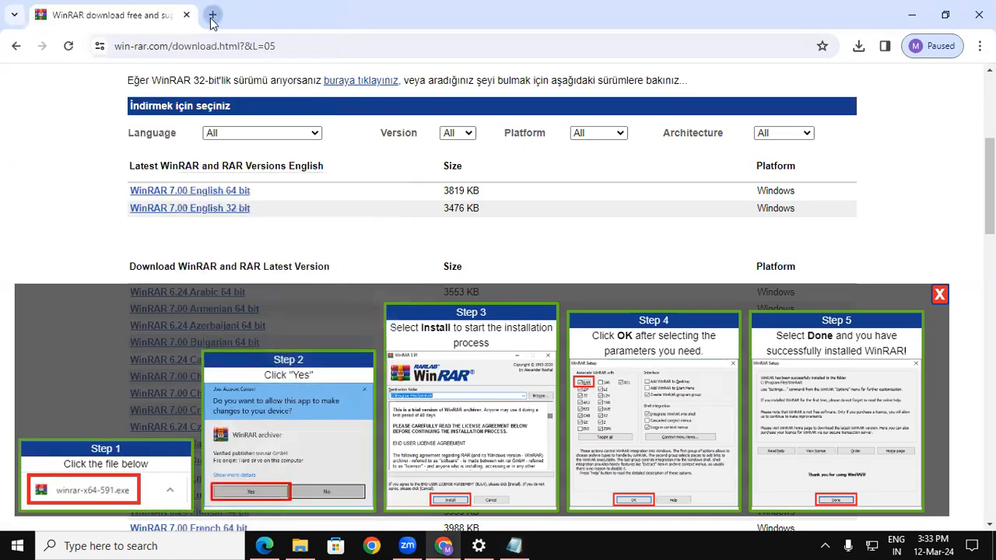
# Search Google for 'busy win' in a new tab and locate the busy.in download result.
pyautogui.click(212, 14)
pyautogui.write('busy')
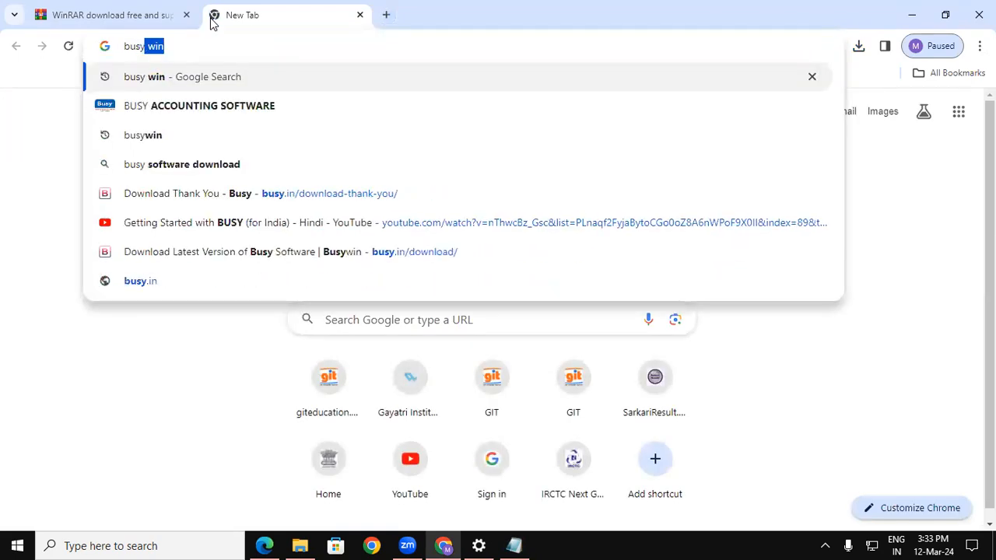
pyautogui.press('Return')
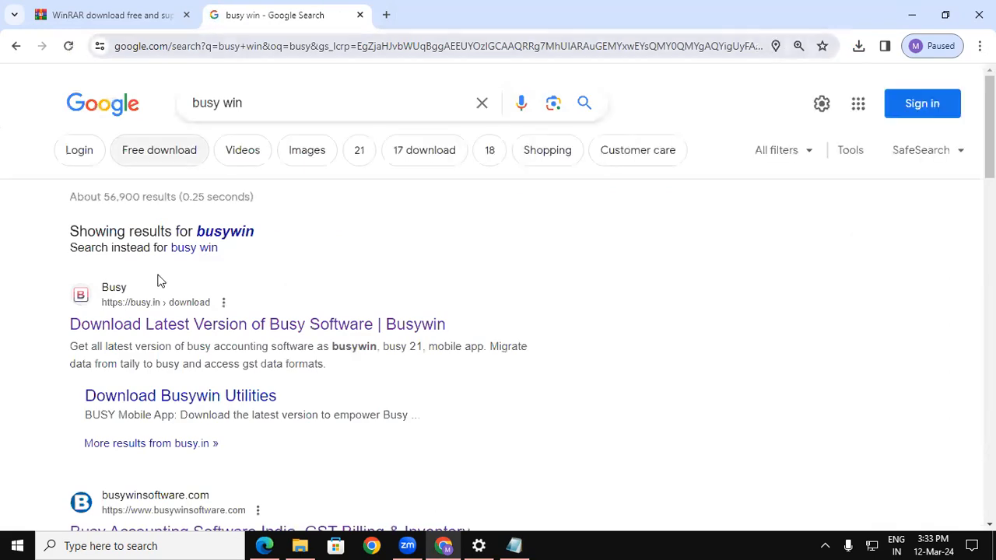
pyautogui.moveTo(989, 124); pyautogui.dragTo(989, 126)
pyautogui.scroll(-3, 858, 205)
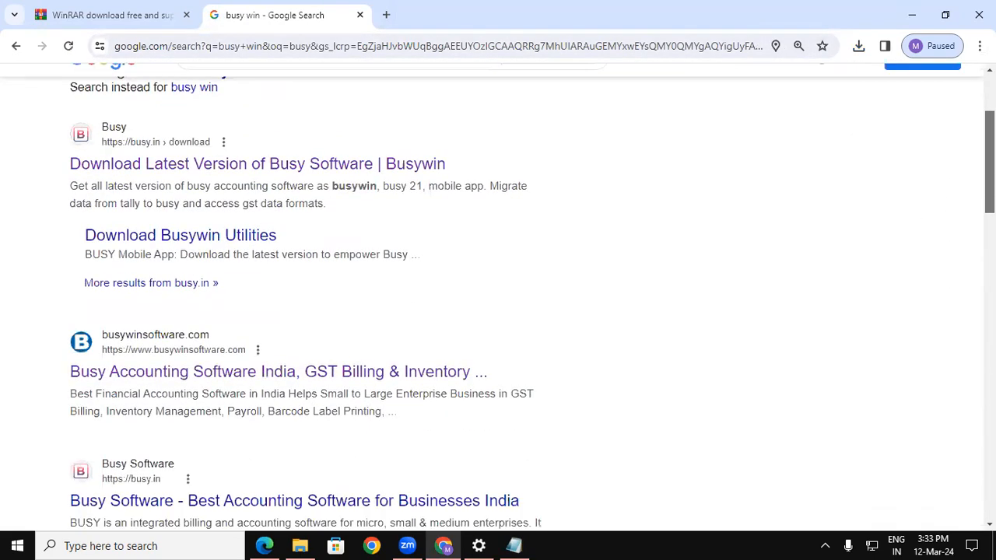
pyautogui.scroll(1, 207, 207)
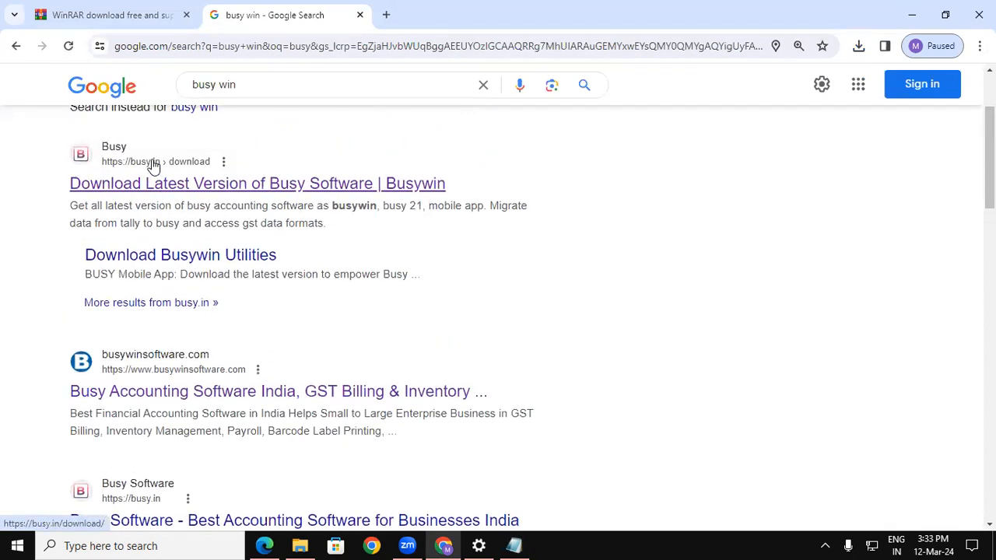
# Open the busy.in download page, confirm BUSY 21 release 10.3, and bring up its download form.
pyautogui.click(153, 180)
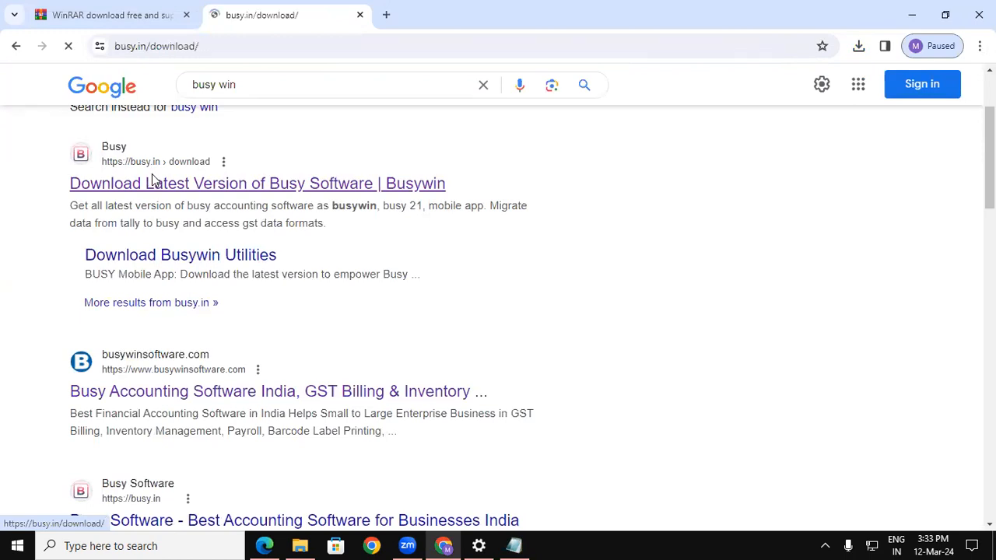
pyautogui.scroll(-4, 498, 327)
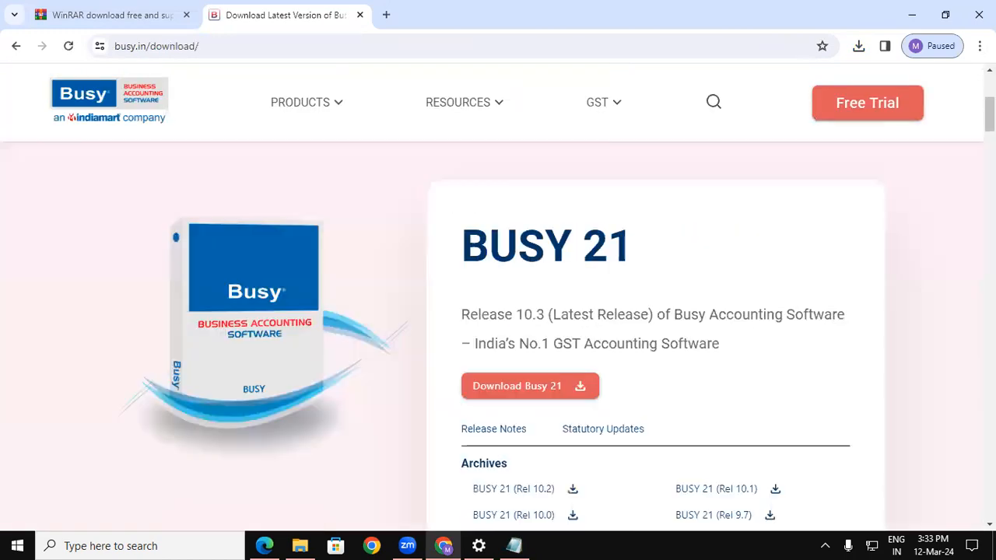
pyautogui.scroll(-3, 497, 327)
pyautogui.scroll(2, 498, 327)
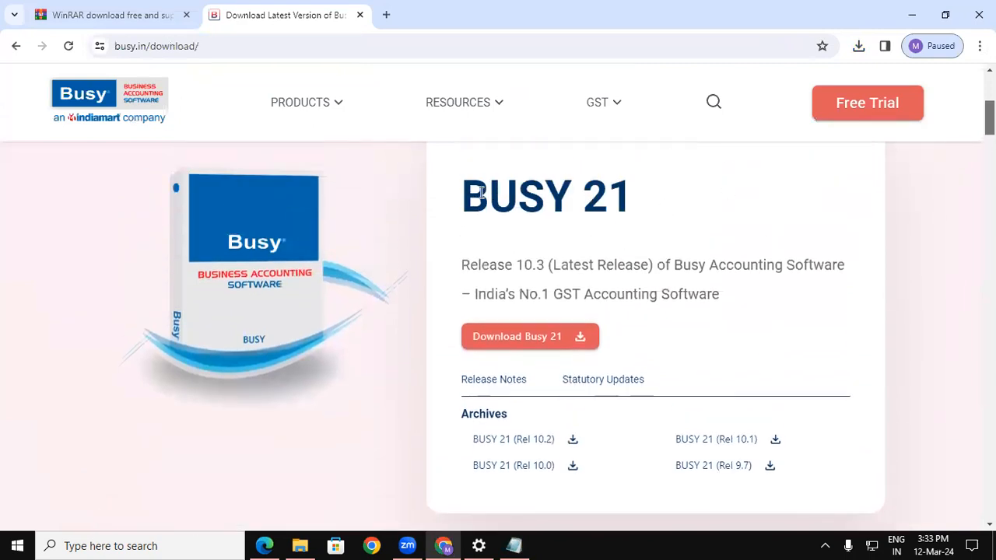
pyautogui.moveTo(463, 193); pyautogui.dragTo(639, 213)
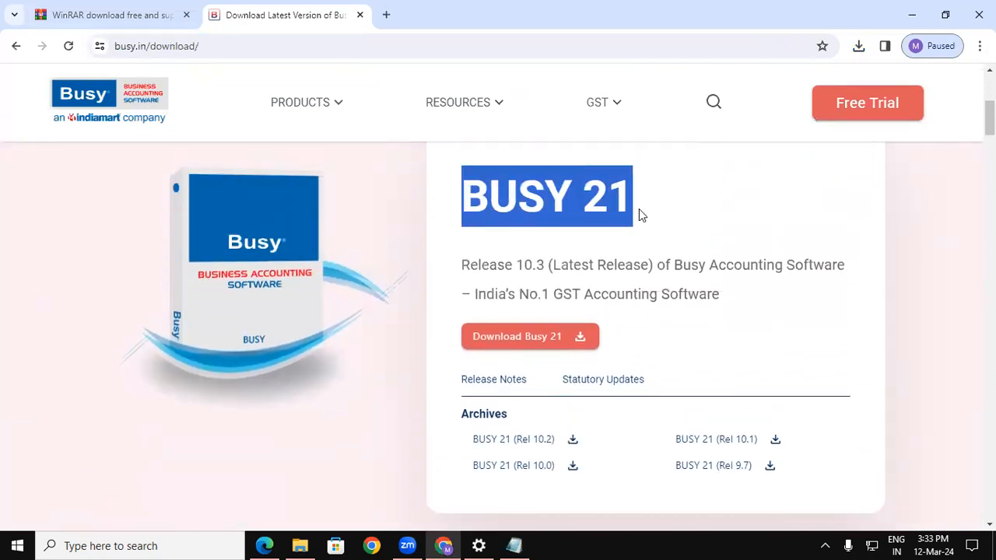
pyautogui.moveTo(516, 265); pyautogui.dragTo(551, 265)
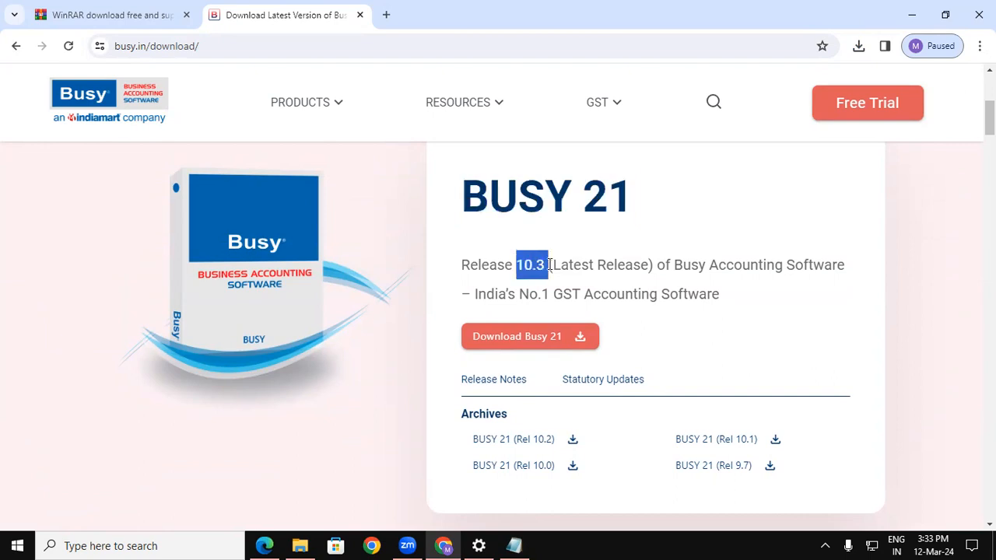
pyautogui.click(524, 336)
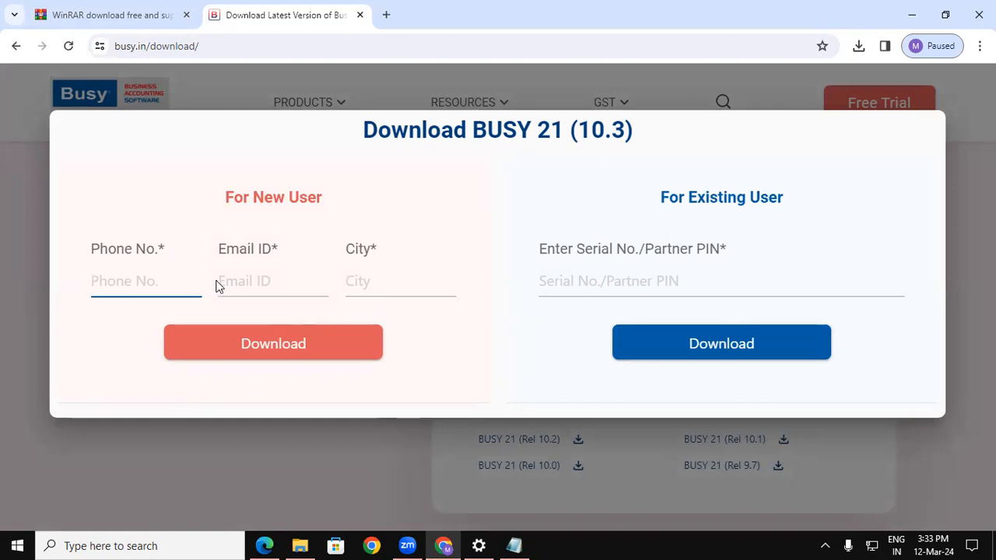
# Fill Phone No., Email ID and City from saved entries and submit as a new user.
pyautogui.click(123, 284)
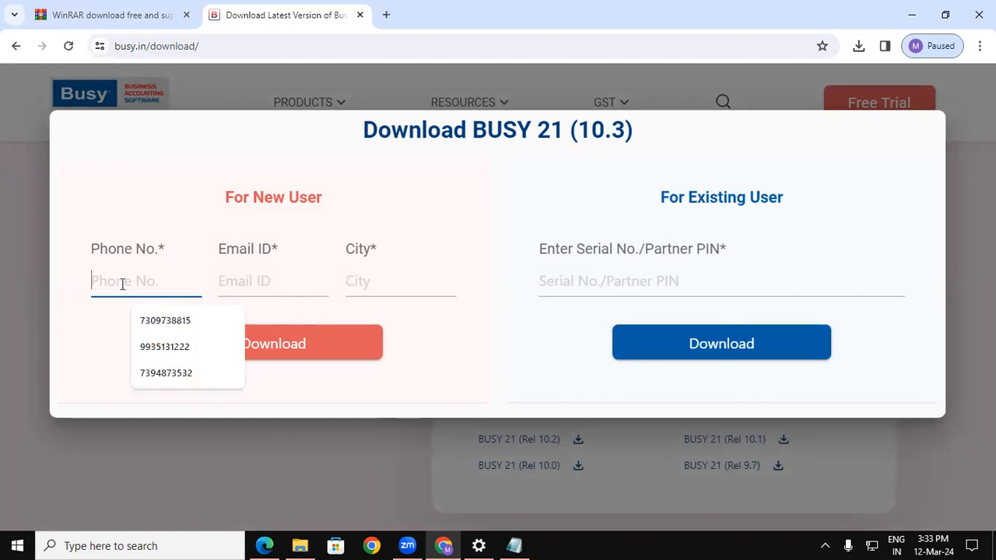
pyautogui.click(148, 346)
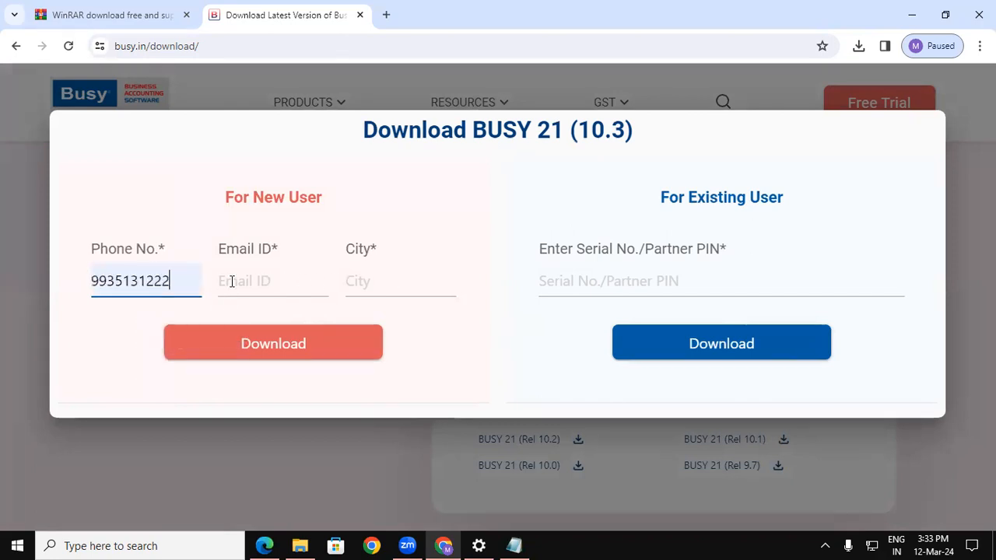
pyautogui.click(233, 281)
pyautogui.click(268, 351)
pyautogui.click(361, 283)
pyautogui.click(394, 347)
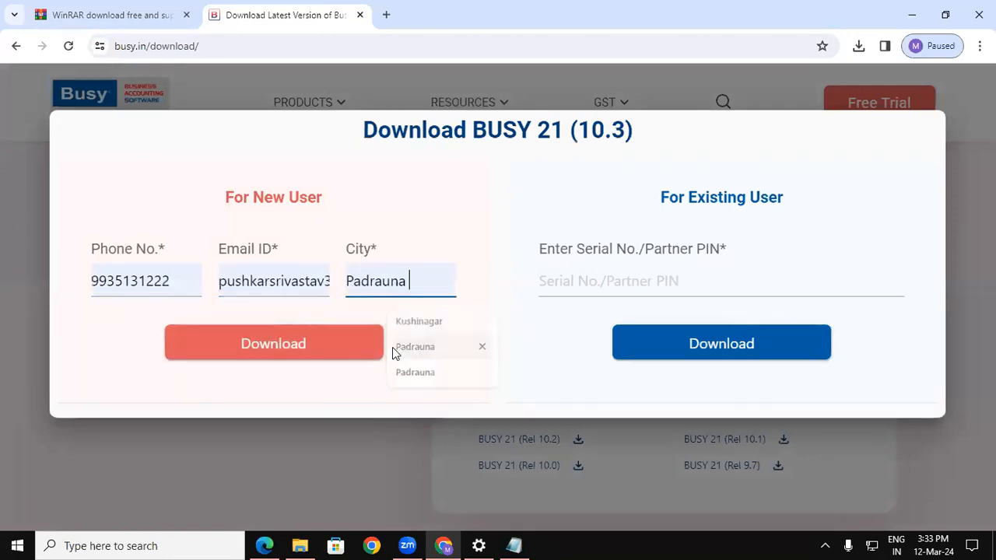
pyautogui.click(277, 344)
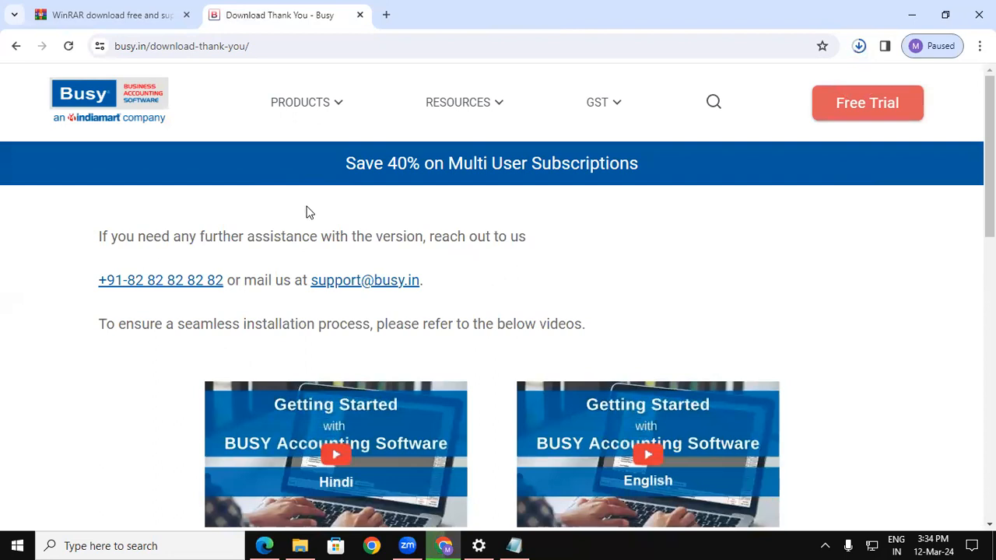
# Show the downloaded setup21v10.3 (2).zip in the Downloads folder from Chrome's download list.
pyautogui.click(858, 46)
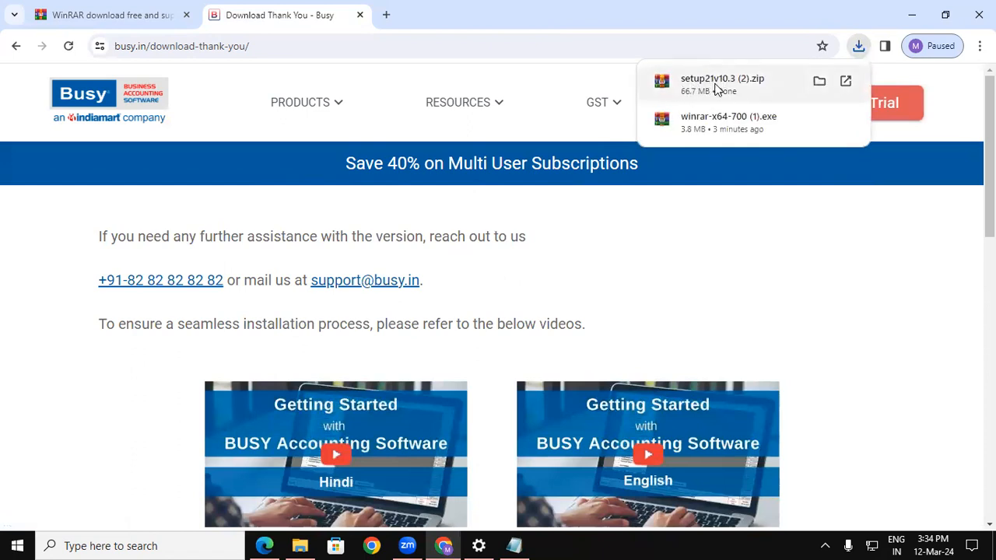
pyautogui.click(818, 83)
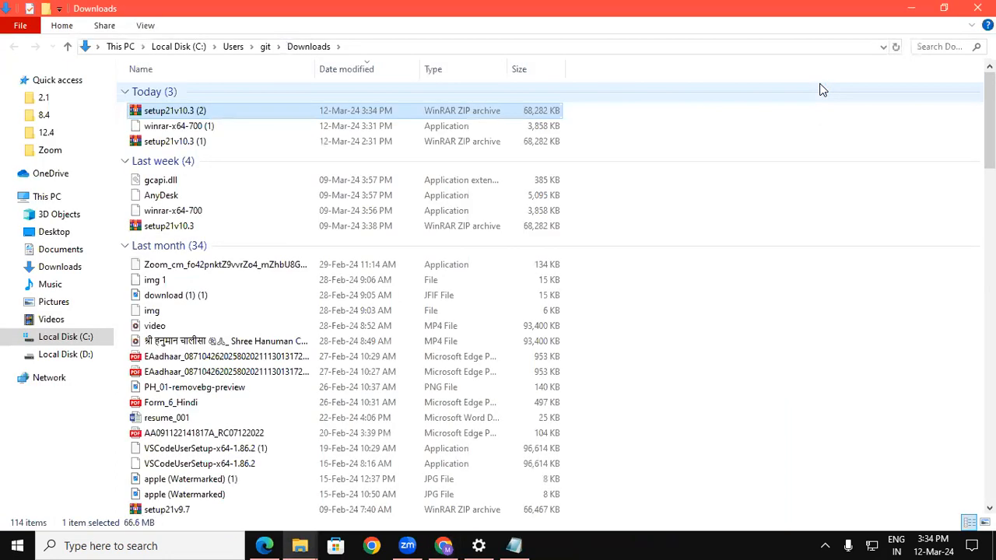
# Open setup21v10.3 (2).zip in WinRAR, dismiss the first-use notice, and run setup.exe.
pyautogui.doubleClick(170, 112)
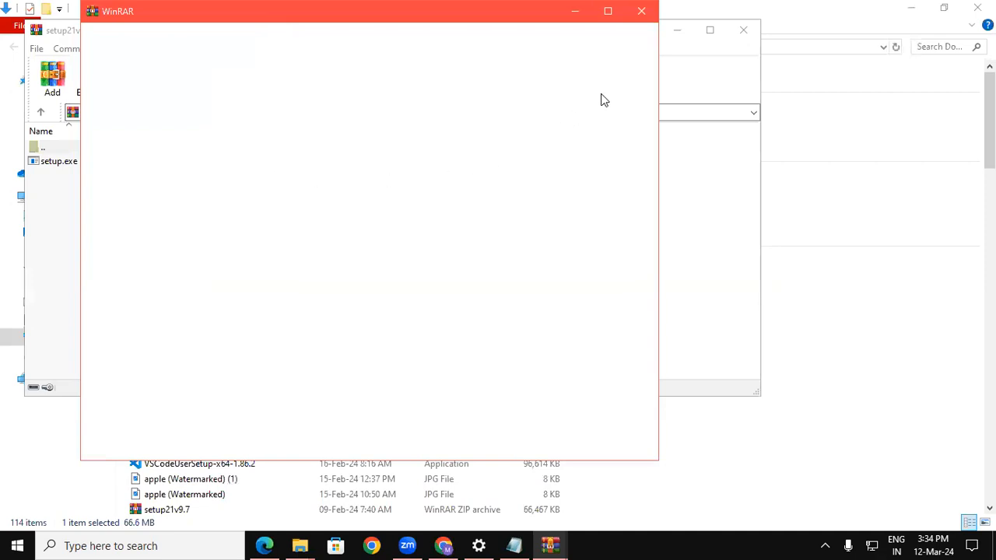
pyautogui.click(643, 13)
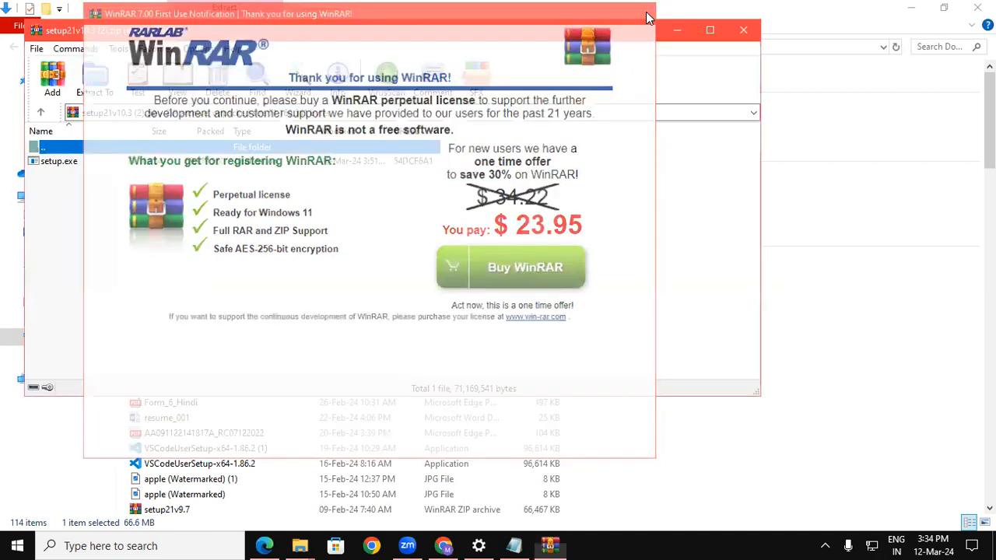
pyautogui.doubleClick(55, 162)
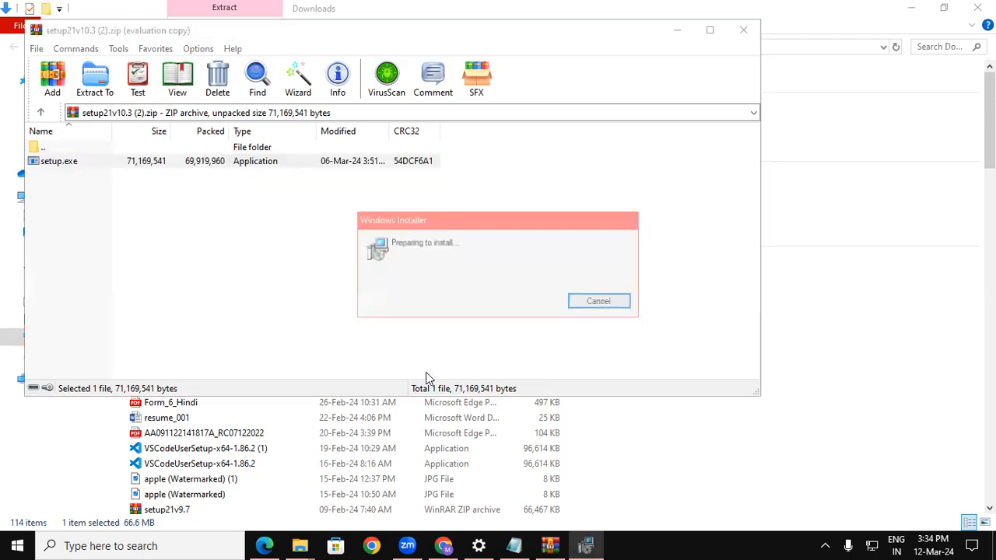
# Accept the BUSY 21 licence terms, advance to the C:\BusyWin\ destination step, and show the desktop.
pyautogui.moveTo(488, 132); pyautogui.dragTo(322, 49)
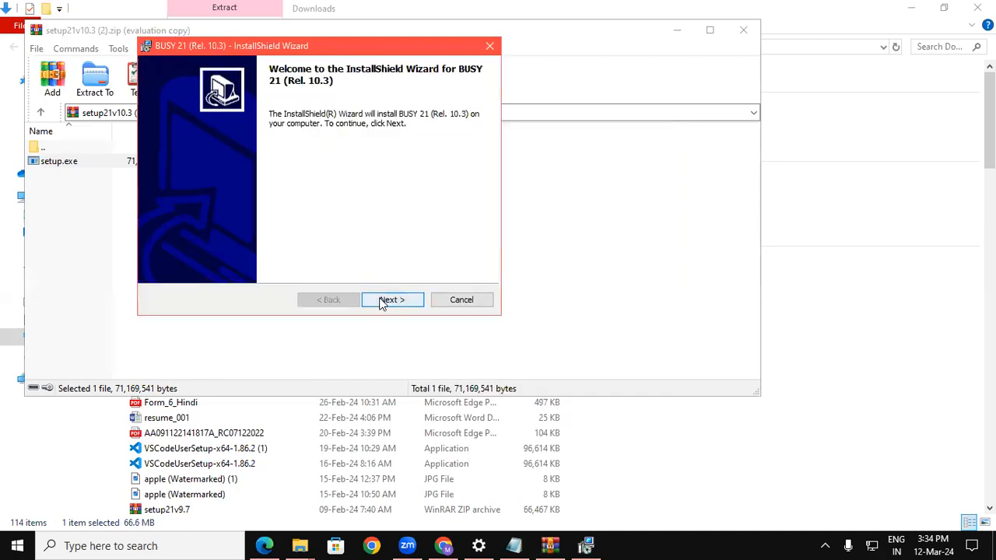
pyautogui.click(383, 301)
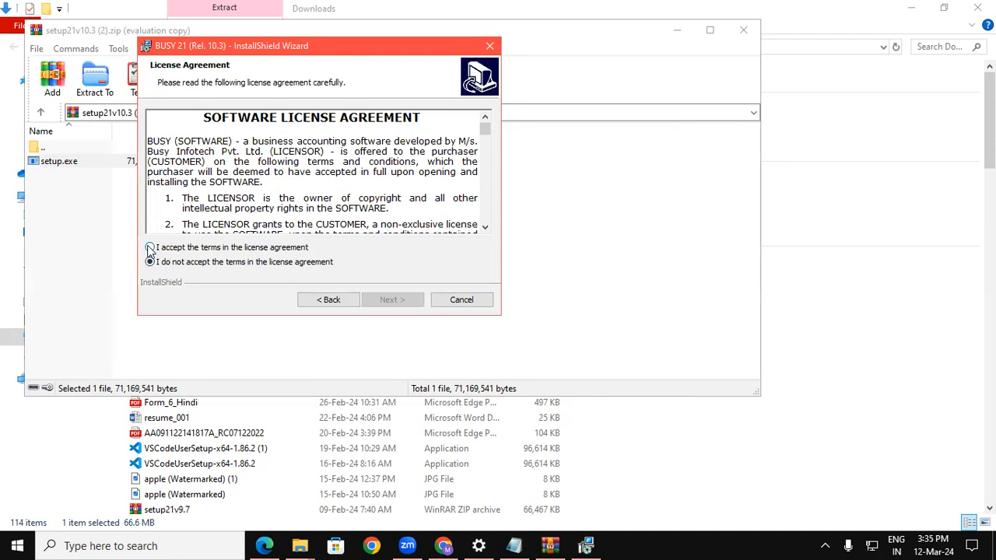
pyautogui.click(150, 247)
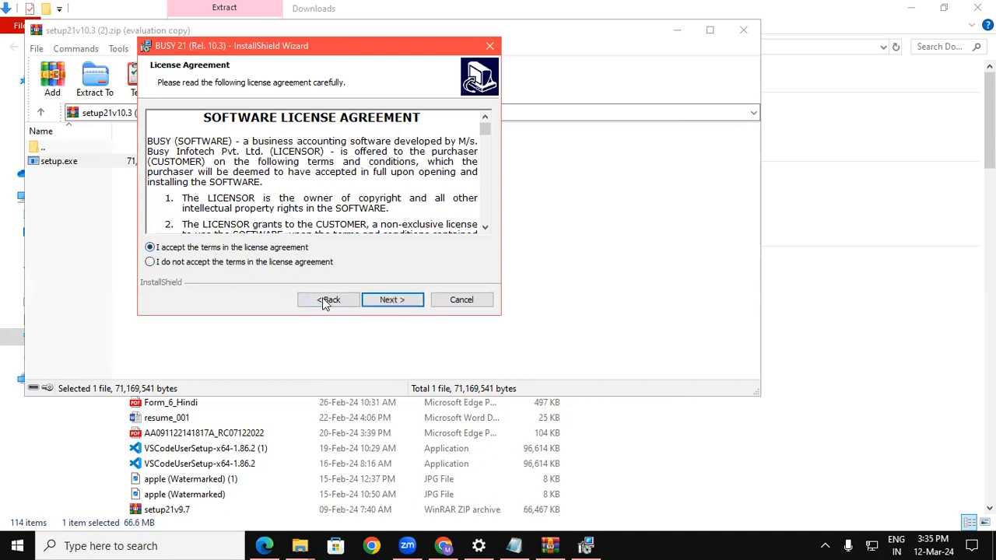
pyautogui.click(385, 301)
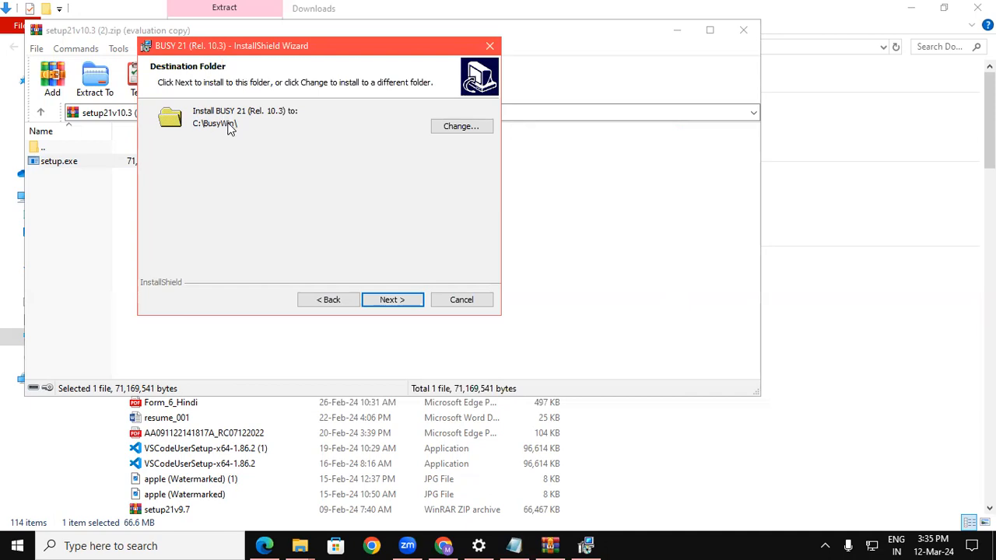
pyautogui.press('super+d')
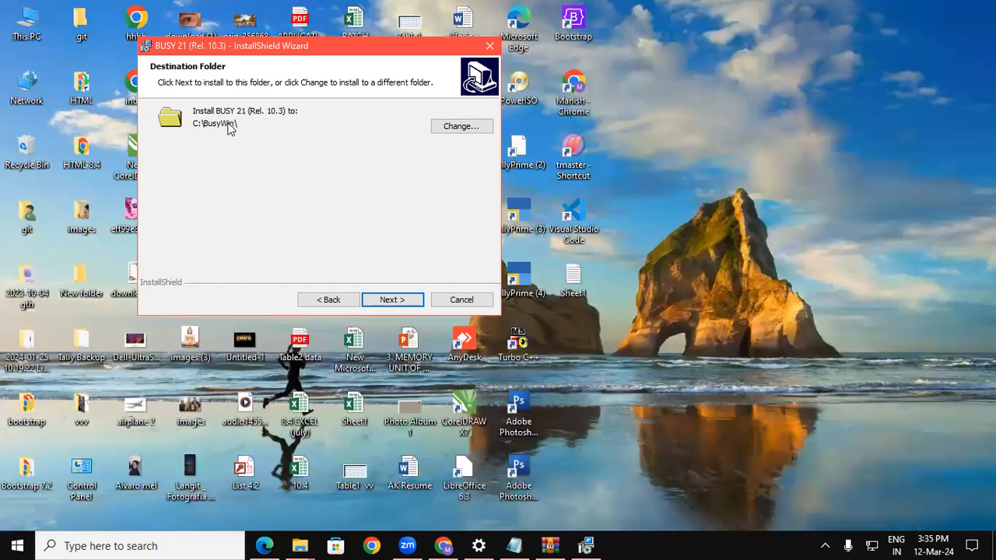
# Open Local Disk (D:) in This PC and delete the existing BusyWin folder.
pyautogui.doubleClick(35, 26)
pyautogui.click(376, 206)
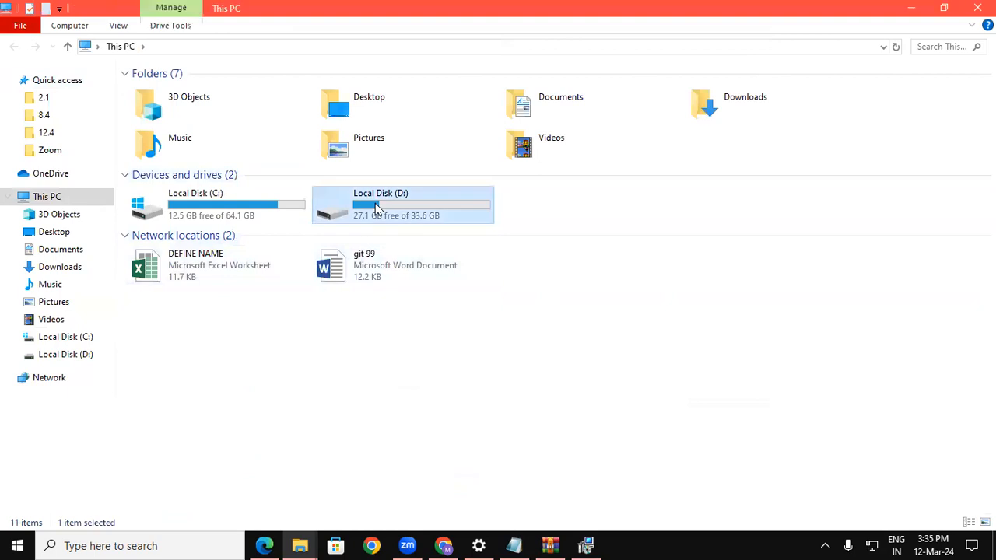
pyautogui.doubleClick(376, 206)
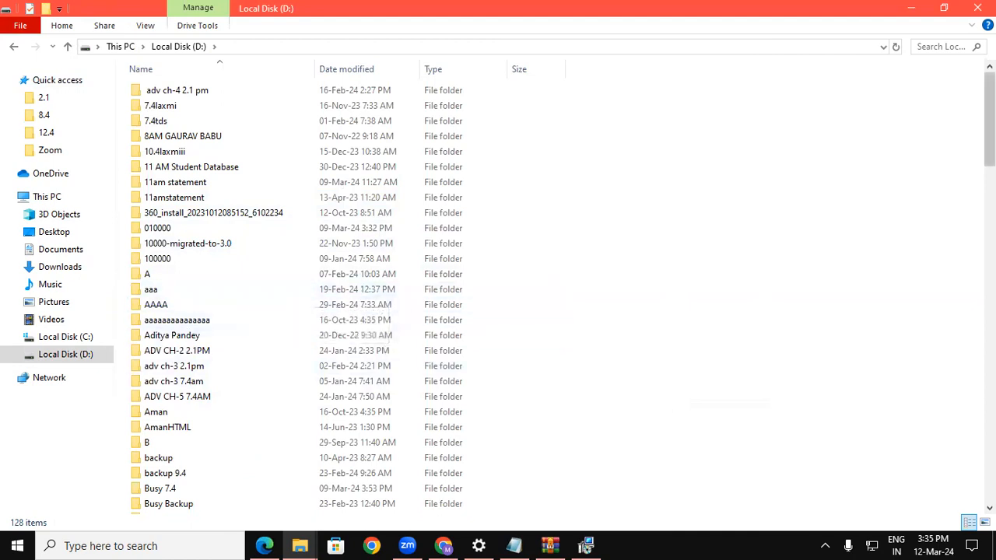
pyautogui.moveTo(988, 117); pyautogui.dragTo(989, 181)
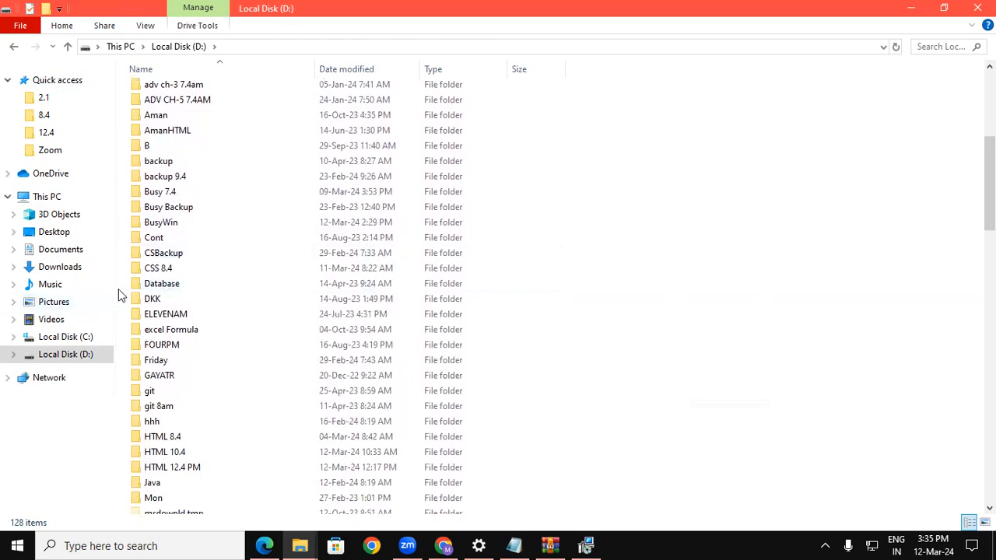
pyautogui.click(167, 223)
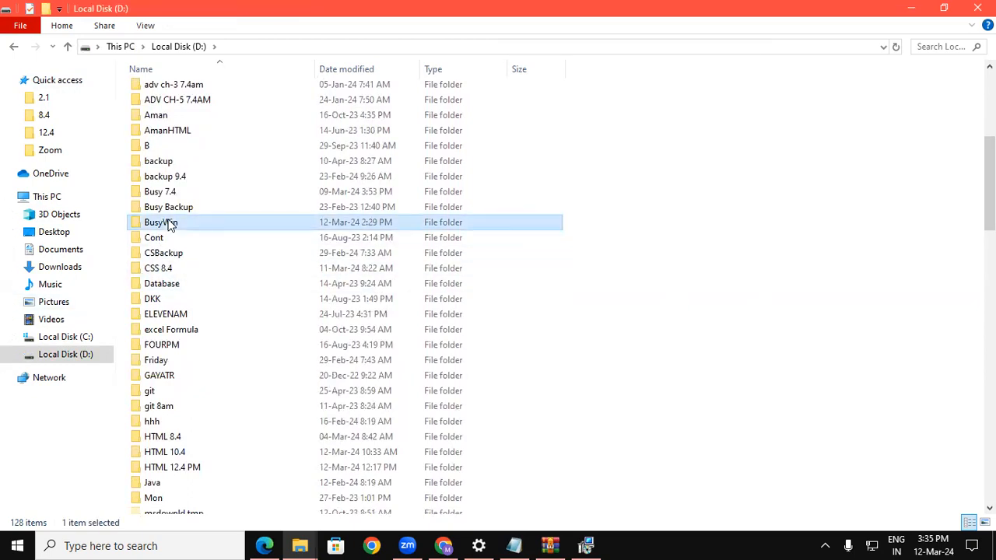
pyautogui.press('Delete')
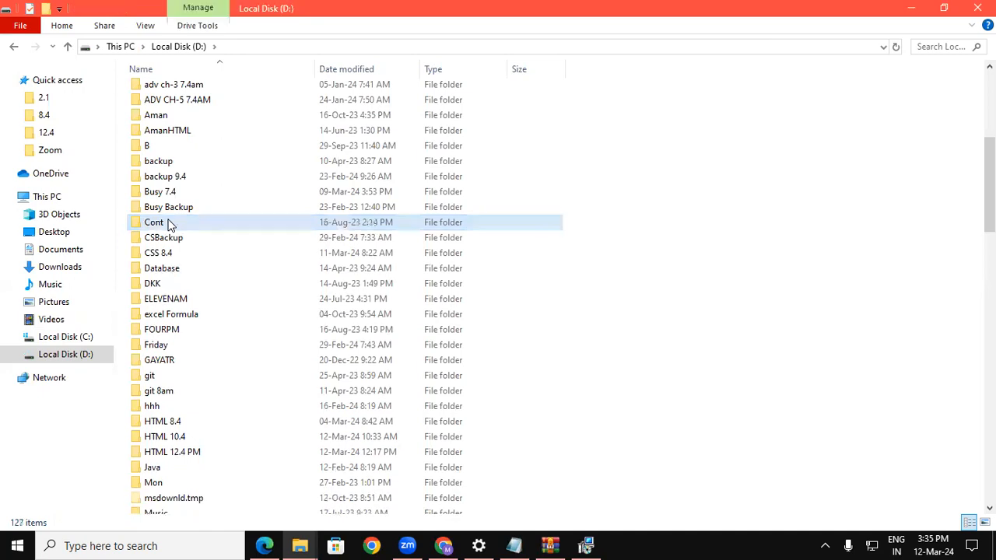
# Create a new folder named BusyWin on D: and open it.
pyautogui.rightClick(711, 165)
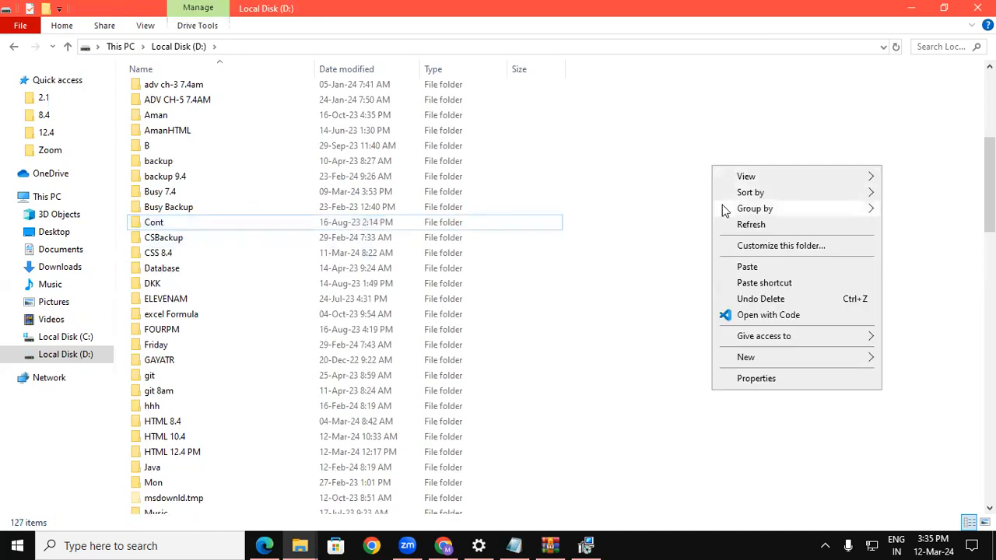
pyautogui.moveTo(741, 361)
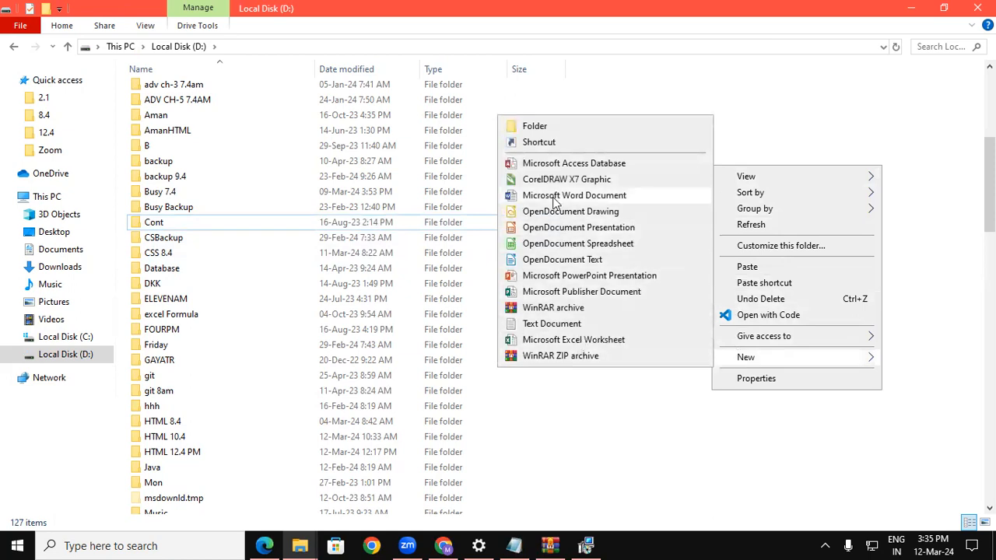
pyautogui.click(537, 126)
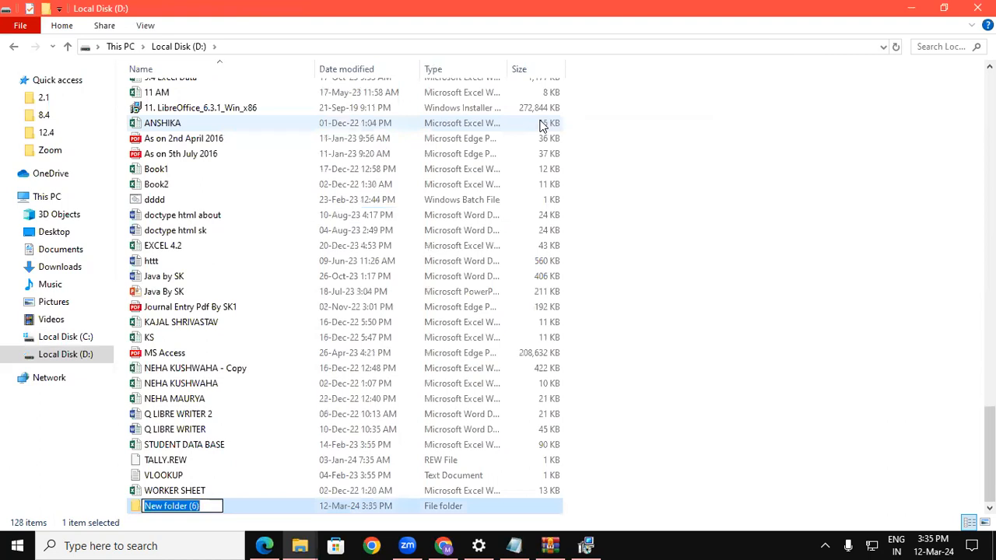
pyautogui.write('BU')
pyautogui.press('BackSpace')
pyautogui.write('usyWin')
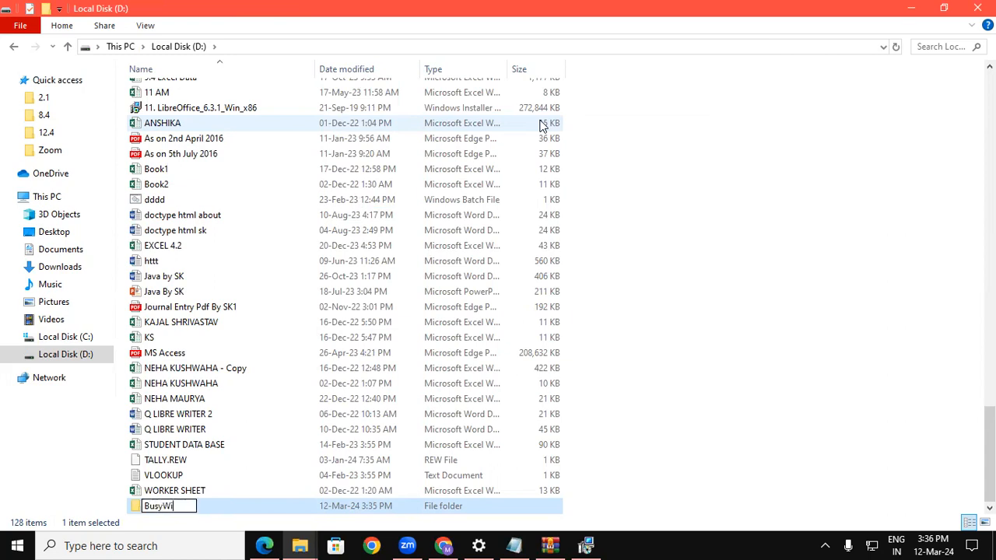
pyautogui.click(711, 178)
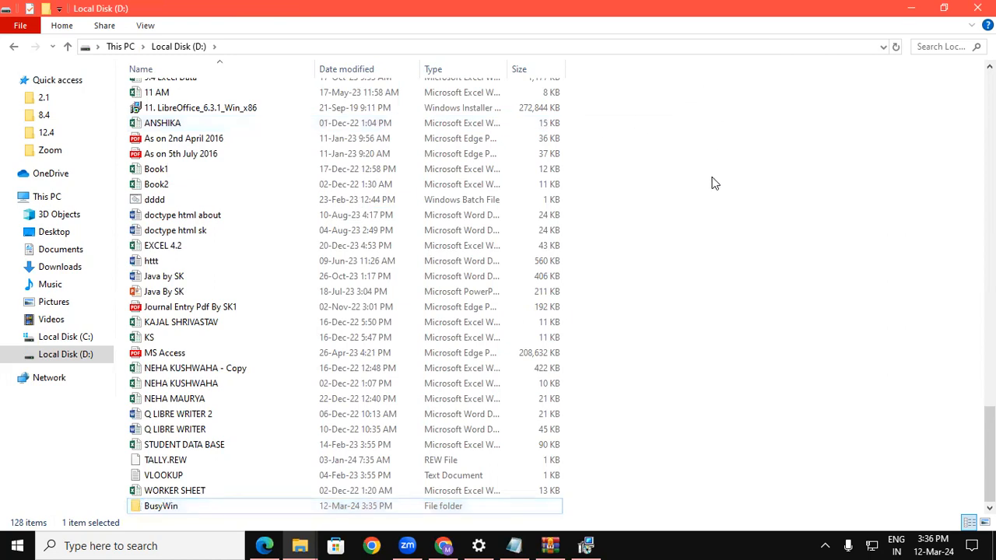
pyautogui.doubleClick(184, 505)
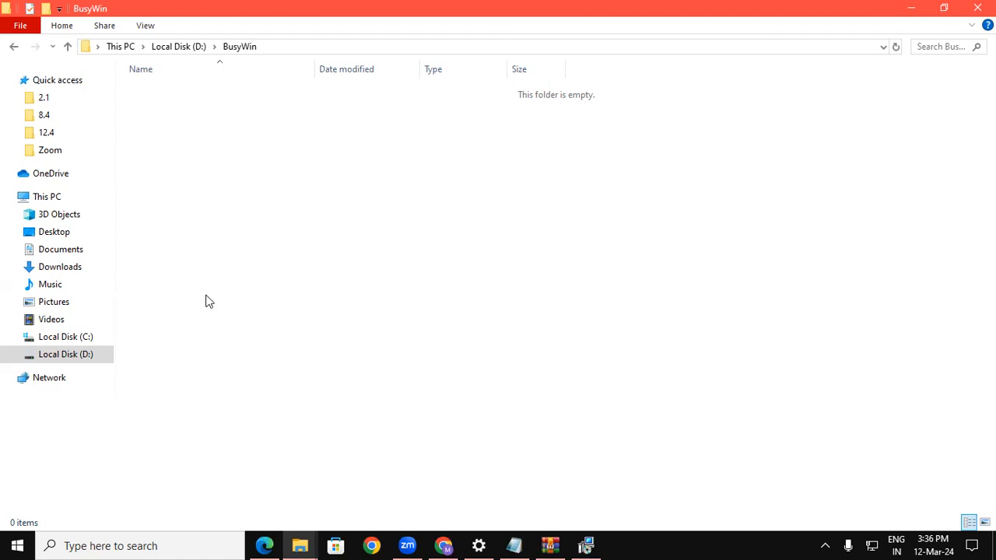
# Change the installer's destination to Local Disk (D:) > BusyWin, then proceed and click Install.
pyautogui.click(585, 543)
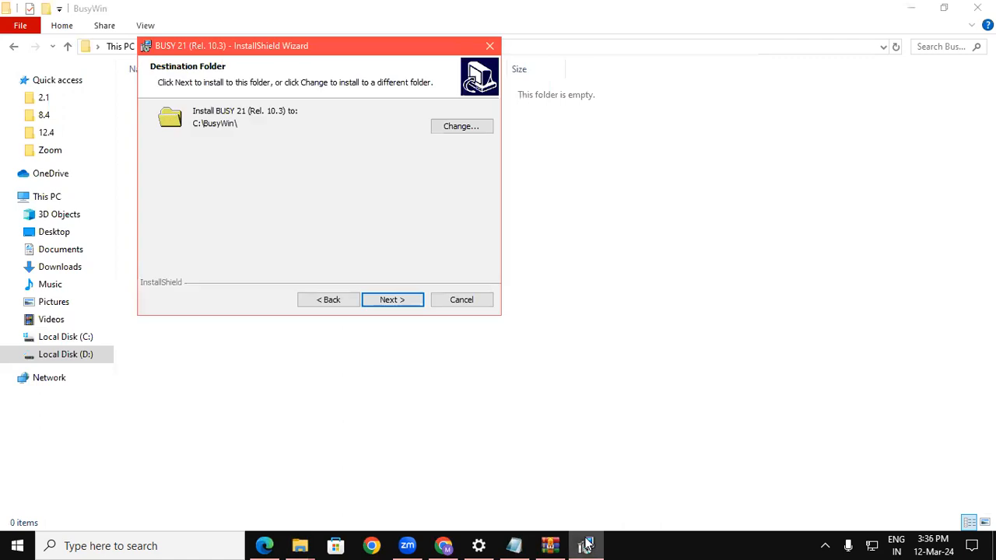
pyautogui.click(459, 127)
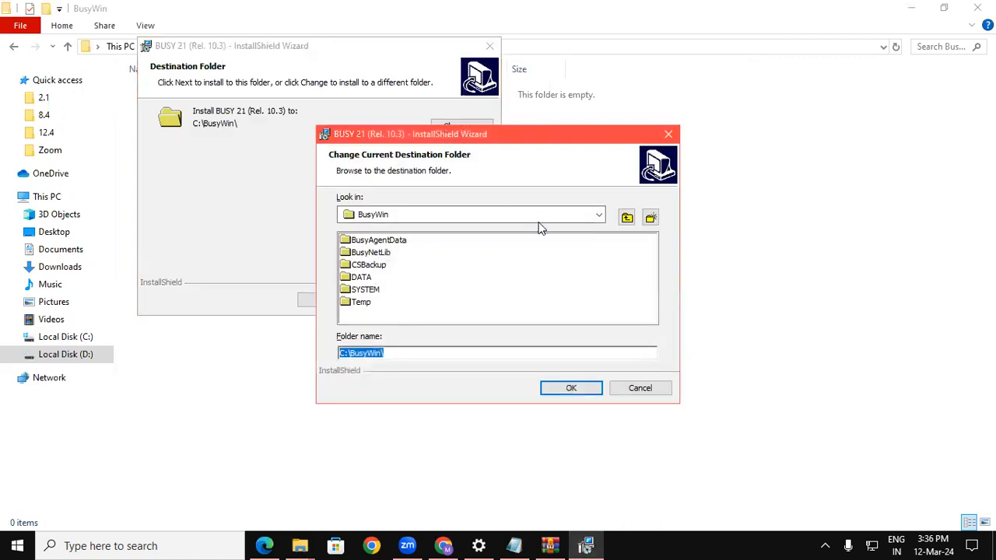
pyautogui.click(598, 214)
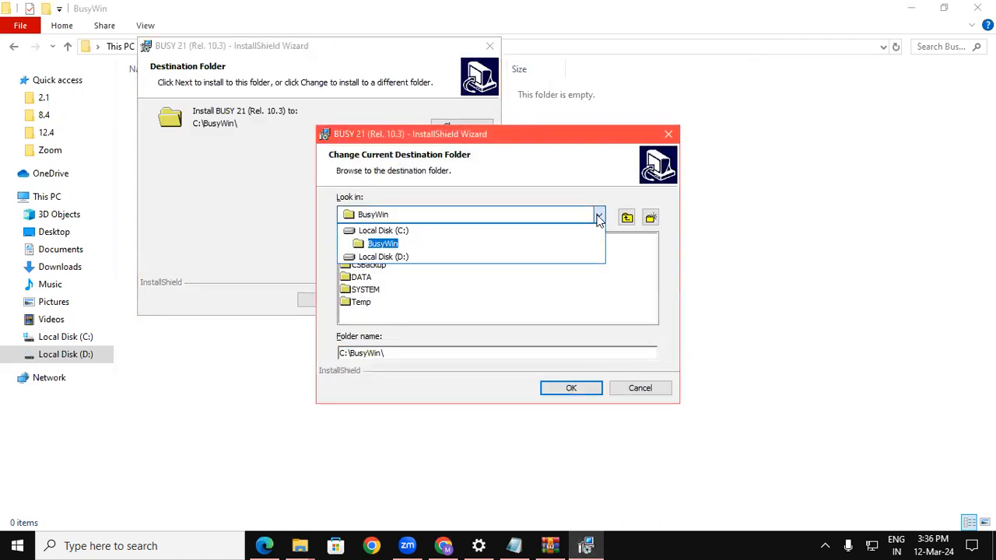
pyautogui.click(397, 257)
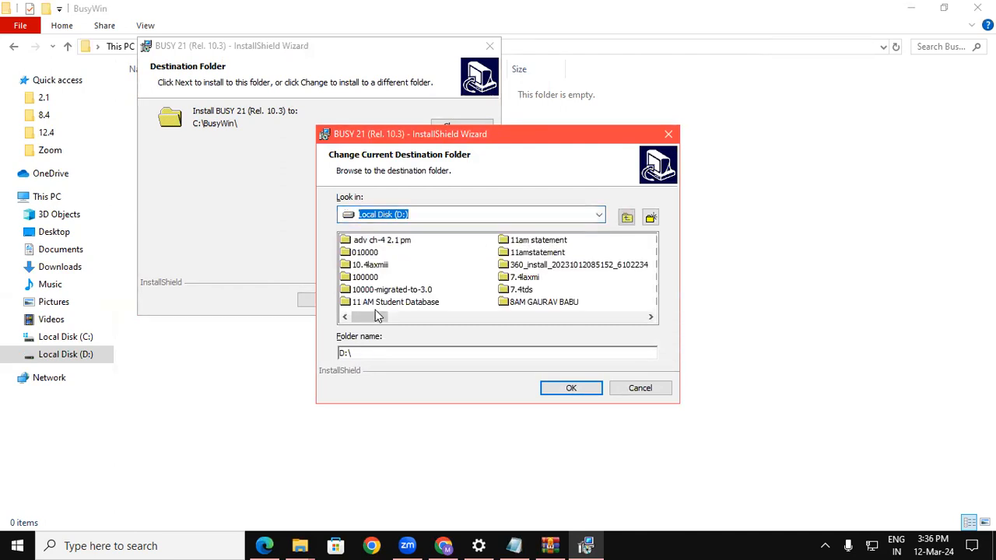
pyautogui.click(520, 303)
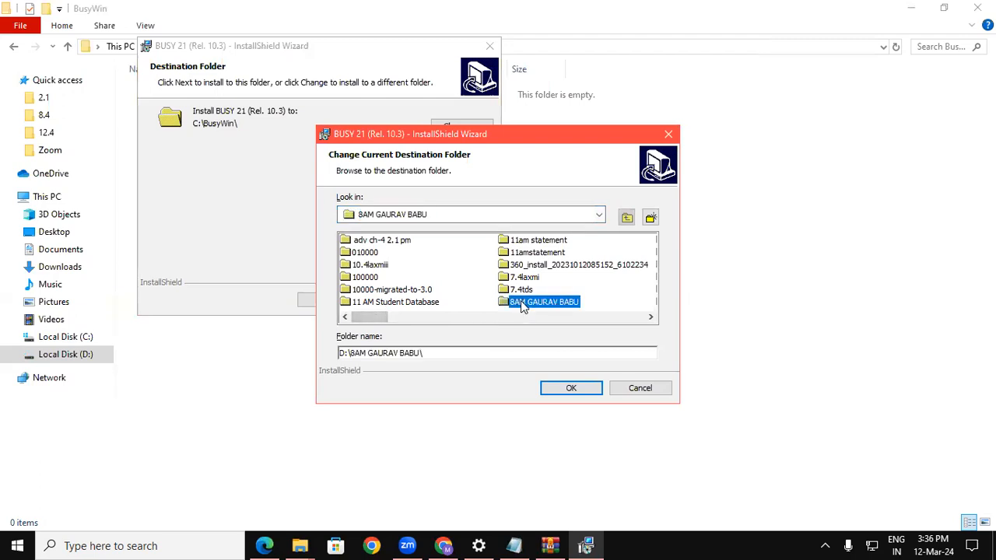
pyautogui.press('b')
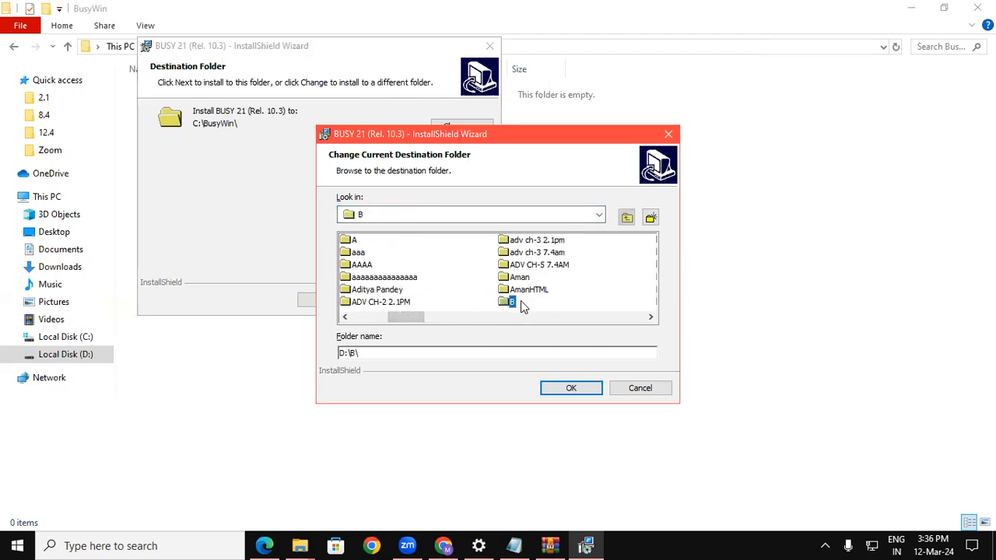
pyautogui.press('a')
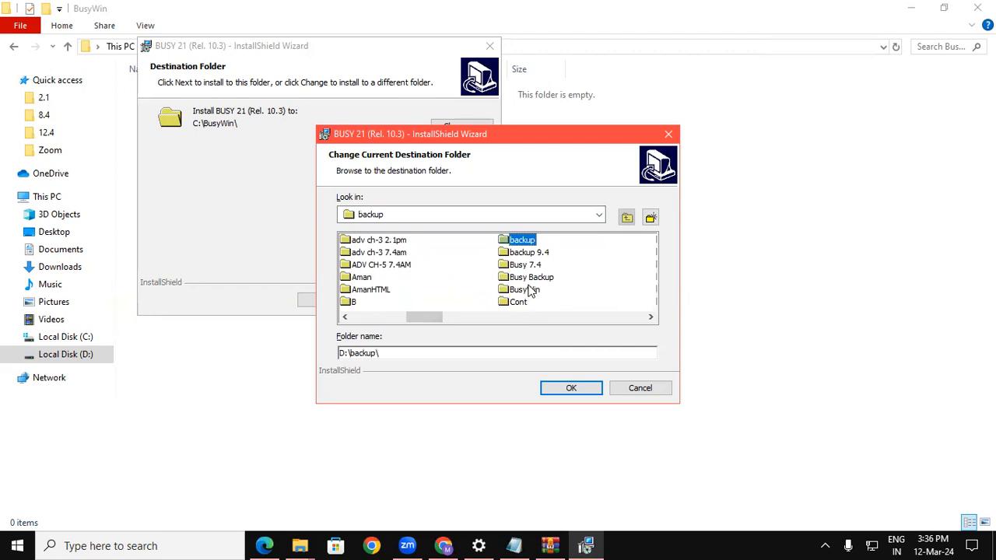
pyautogui.click(528, 289)
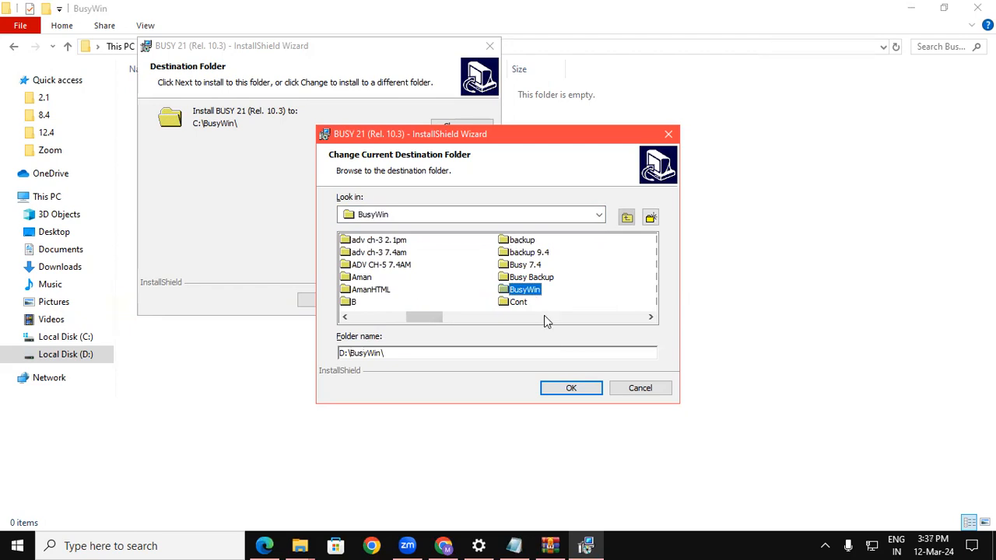
pyautogui.click(556, 388)
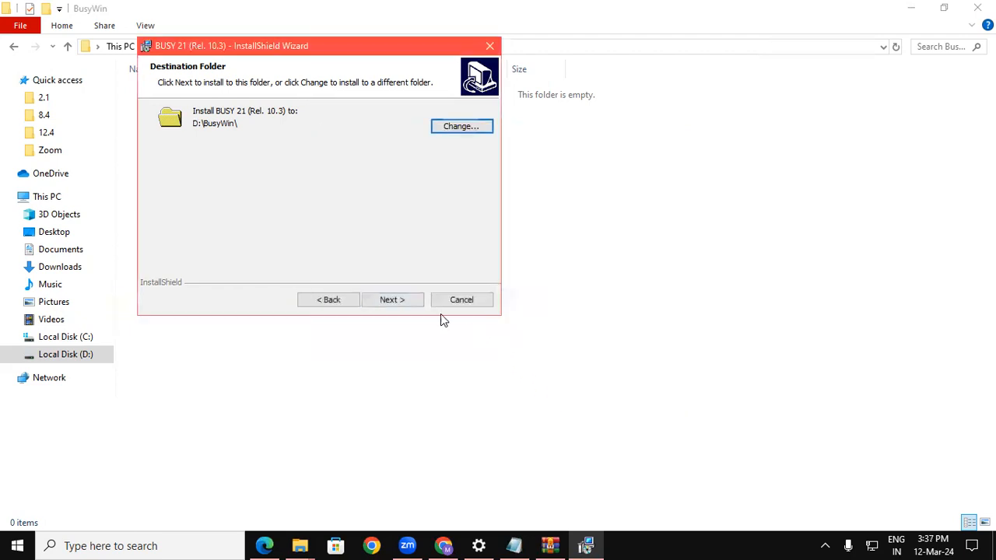
pyautogui.click(408, 300)
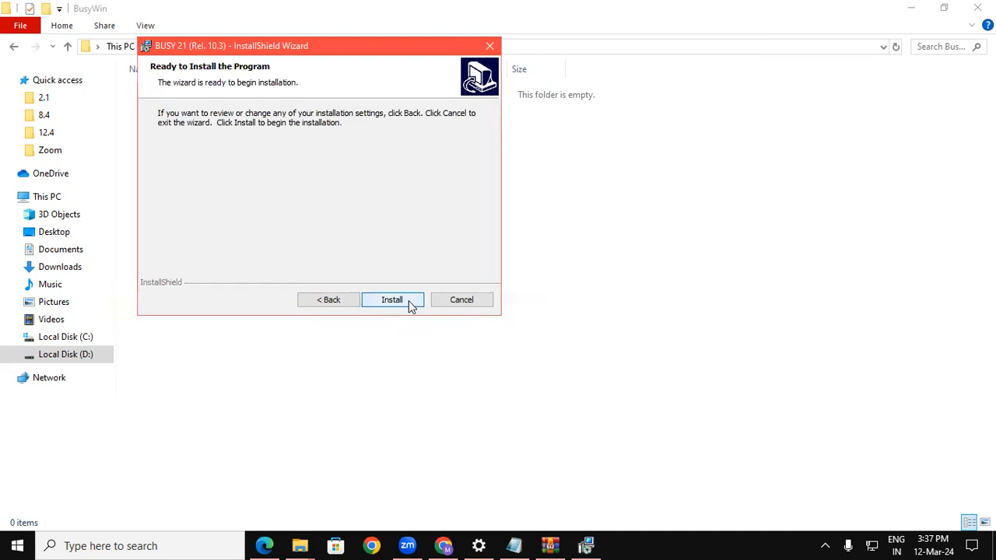
pyautogui.click(410, 302)
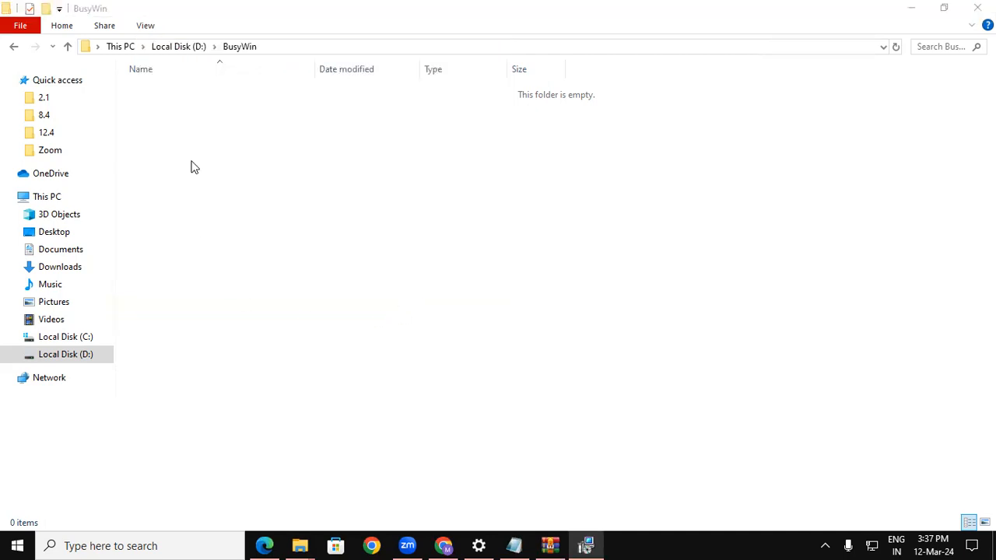
# Let the BUSY 21 installation fill D:\BusyWin, then finish and close the wizard.
pyautogui.click(587, 544)
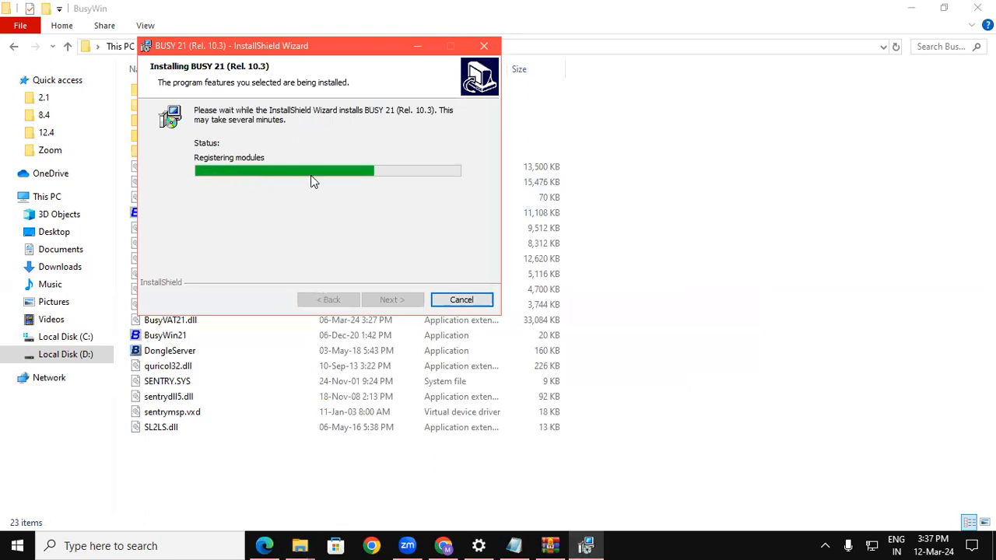
pyautogui.moveTo(309, 50); pyautogui.dragTo(568, 60)
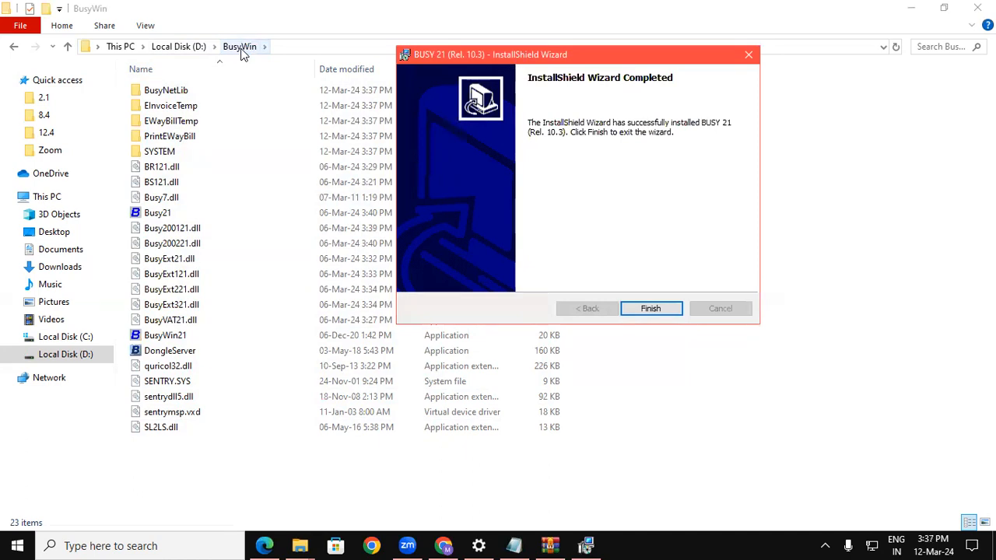
pyautogui.click(672, 314)
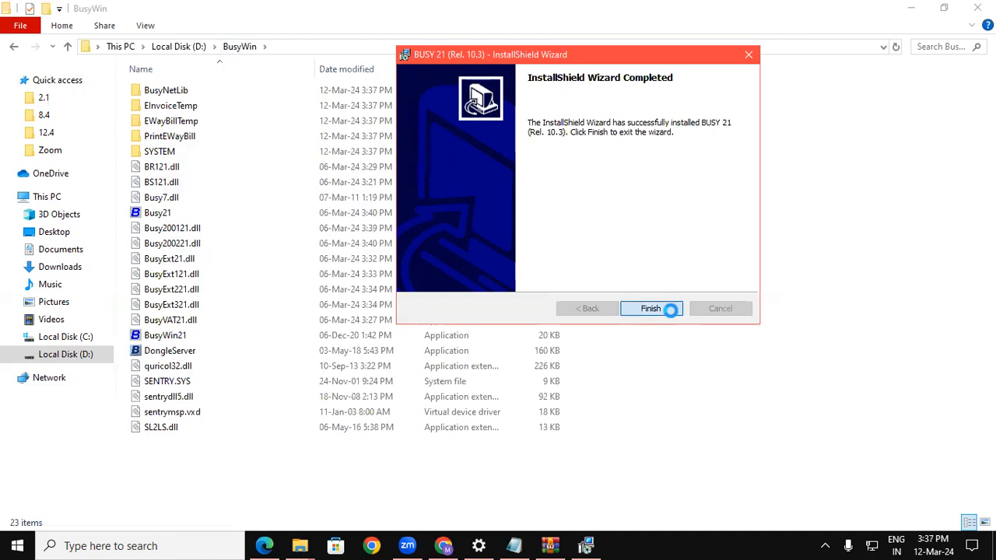
# Close the BusyWin folder, zoom the invoice PDF in twice, and scroll through it.
pyautogui.click(976, 7)
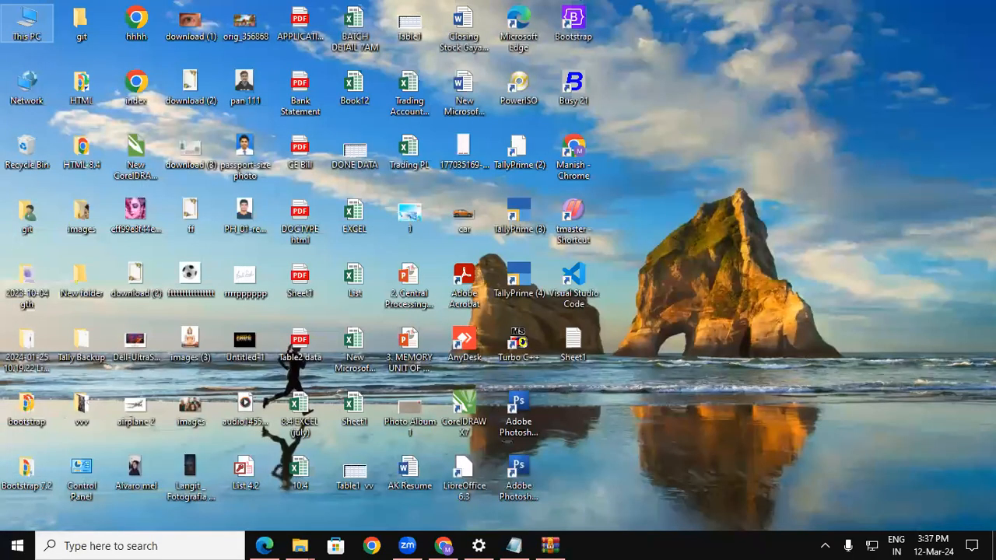
pyautogui.click(848, 465)
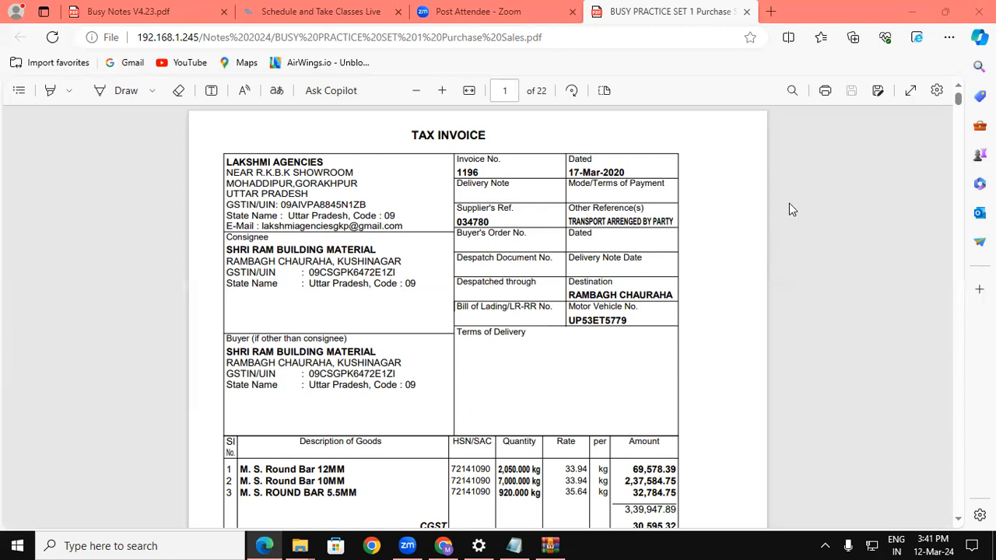
pyautogui.click(441, 90)
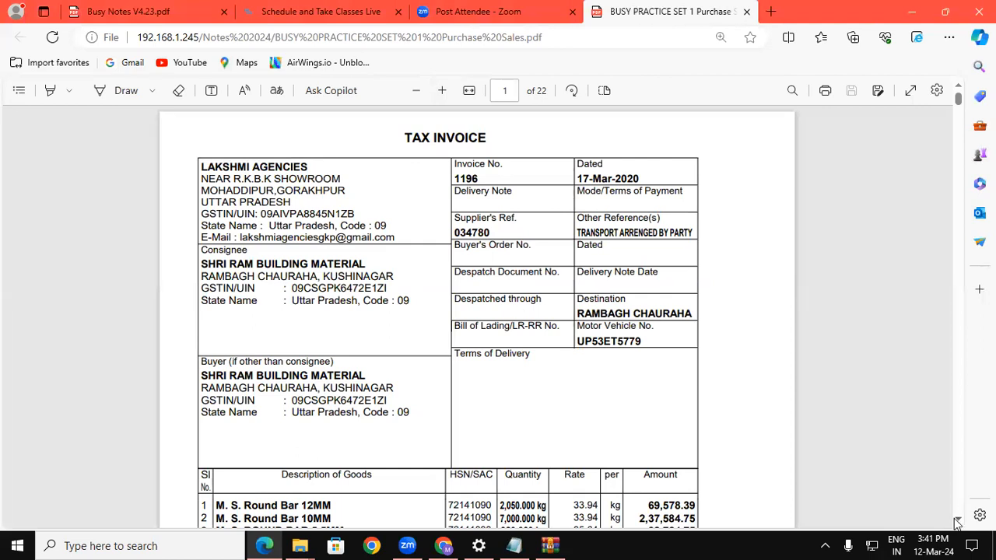
pyautogui.scroll(-3, 956, 523)
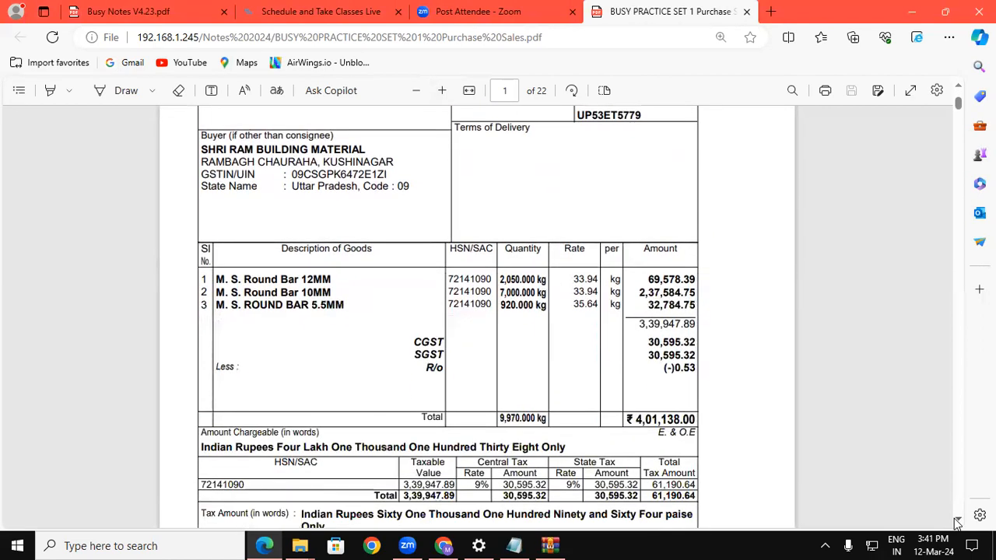
pyautogui.scroll(-3, 956, 523)
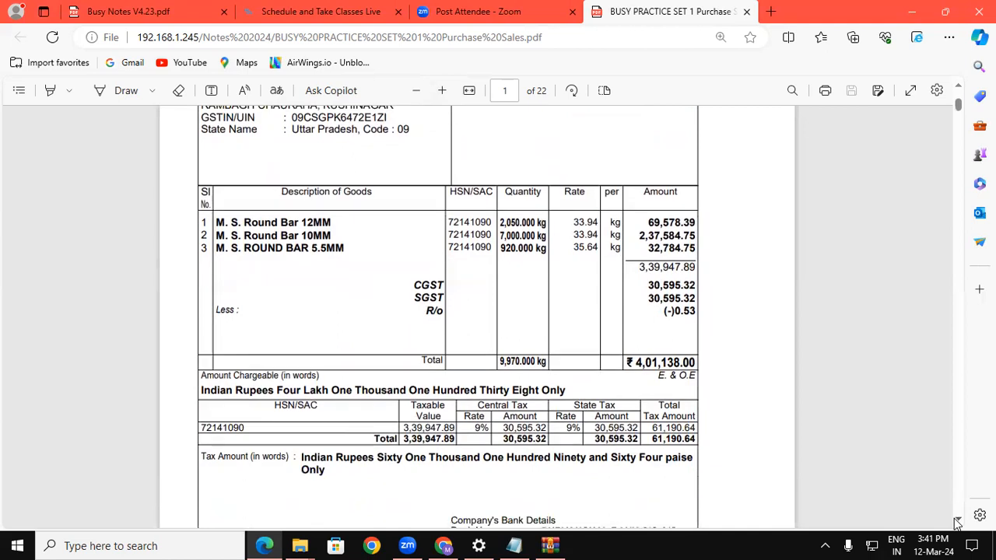
pyautogui.scroll(-3, 956, 524)
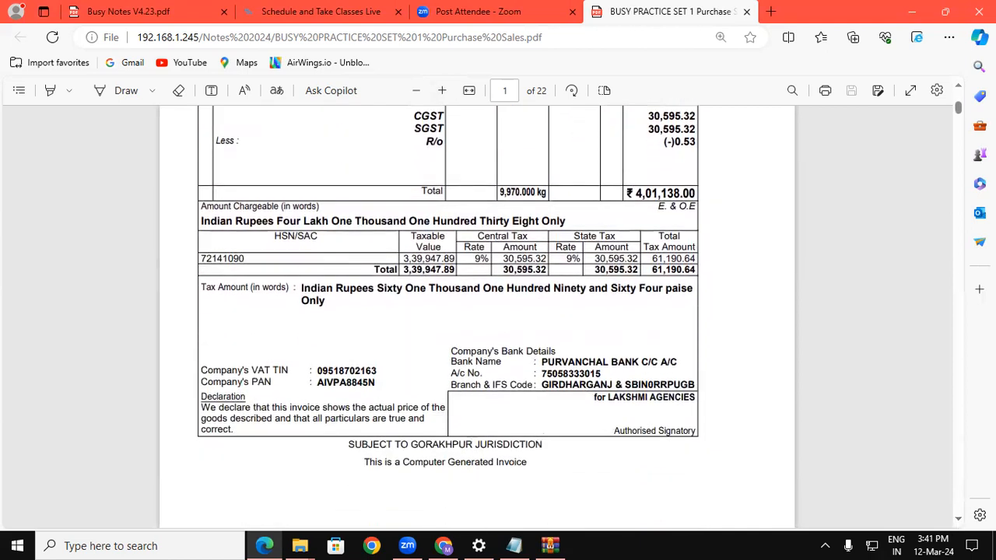
pyautogui.scroll(9, 962, 91)
pyautogui.scroll(3, 961, 91)
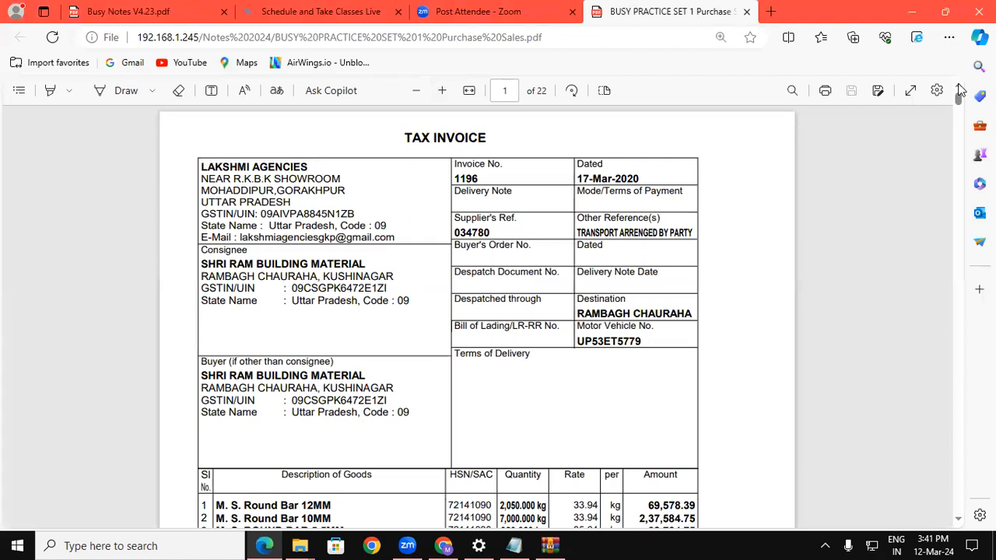
pyautogui.click(443, 90)
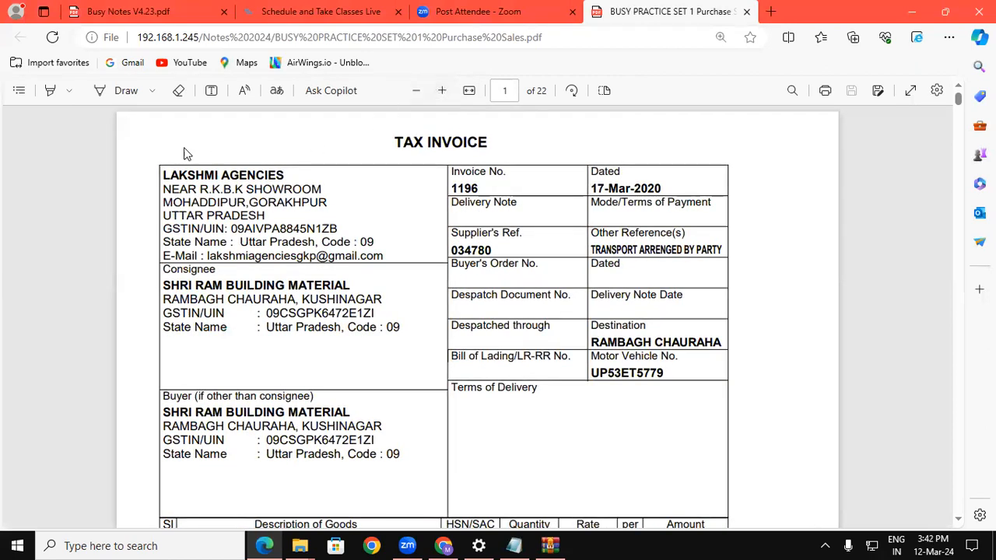
# Circle the LAKSHMI AGENCIES seller and consignee blocks on the PDF, marking them S and C.
pyautogui.click(126, 91)
pyautogui.moveTo(173, 341)
pyautogui.mouseDown()
pyautogui.moveTo(149, 309)
pyautogui.moveTo(152, 274)
pyautogui.moveTo(372, 260)
pyautogui.moveTo(425, 300)
pyautogui.moveTo(410, 331)
pyautogui.moveTo(321, 344)
pyautogui.moveTo(165, 339)
pyautogui.mouseUp()
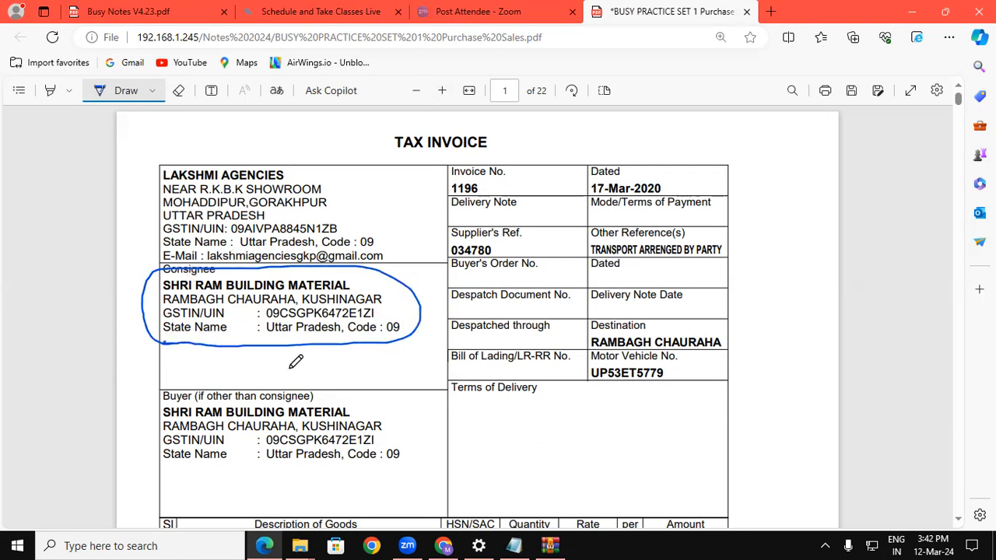
pyautogui.moveTo(323, 165)
pyautogui.mouseDown()
pyautogui.moveTo(281, 143)
pyautogui.moveTo(135, 157)
pyautogui.moveTo(130, 217)
pyautogui.moveTo(225, 258)
pyautogui.moveTo(321, 261)
pyautogui.moveTo(407, 240)
pyautogui.moveTo(350, 168)
pyautogui.moveTo(322, 166)
pyautogui.mouseUp()
pyautogui.moveTo(422, 194)
pyautogui.mouseDown()
pyautogui.moveTo(410, 204)
pyautogui.moveTo(426, 213)
pyautogui.moveTo(411, 219)
pyautogui.mouseUp()
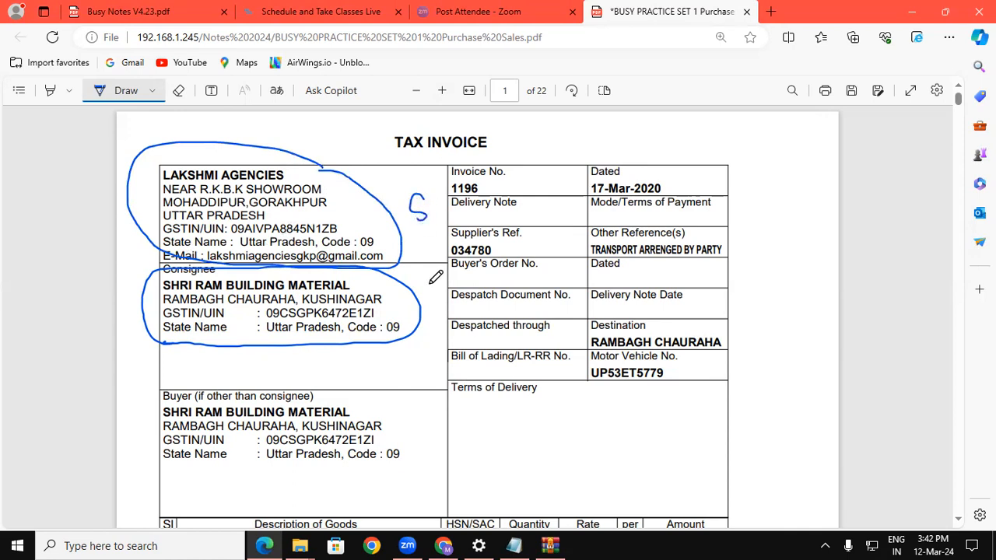
pyautogui.moveTo(437, 285); pyautogui.dragTo(438, 308)
# Bracket the three round bar items and underline Delivery Note and Terms of Payment.
pyautogui.scroll(-4, 962, 523)
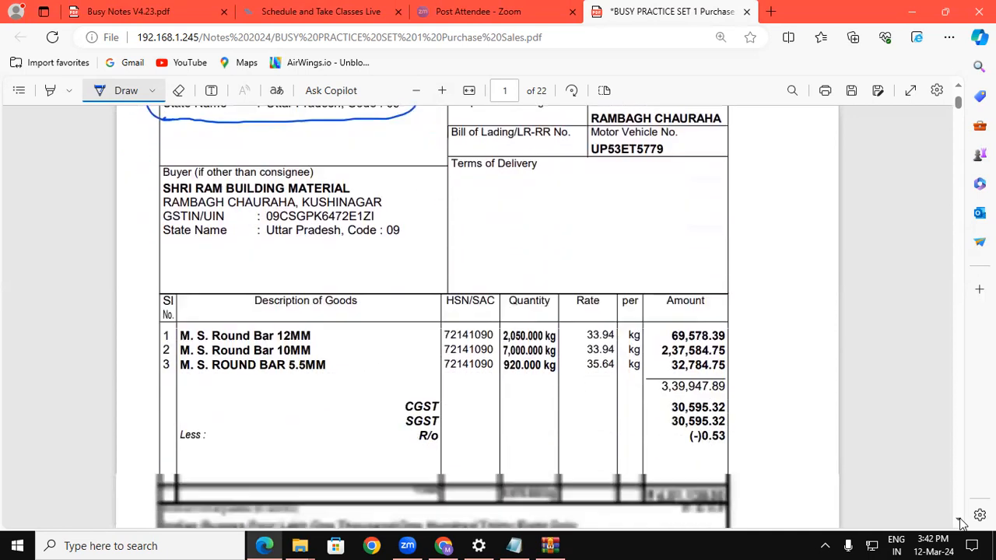
pyautogui.moveTo(314, 271)
pyautogui.mouseDown()
pyautogui.moveTo(336, 272)
pyautogui.moveTo(340, 309)
pyautogui.mouseUp()
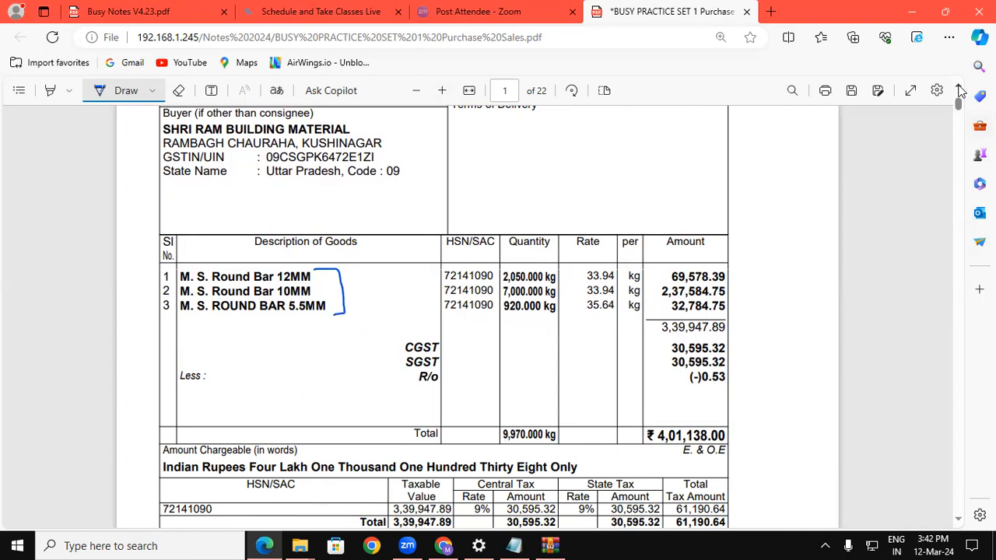
pyautogui.scroll(4, 957, 97)
pyautogui.moveTo(452, 206); pyautogui.dragTo(481, 206)
pyautogui.moveTo(634, 209); pyautogui.dragTo(679, 209)
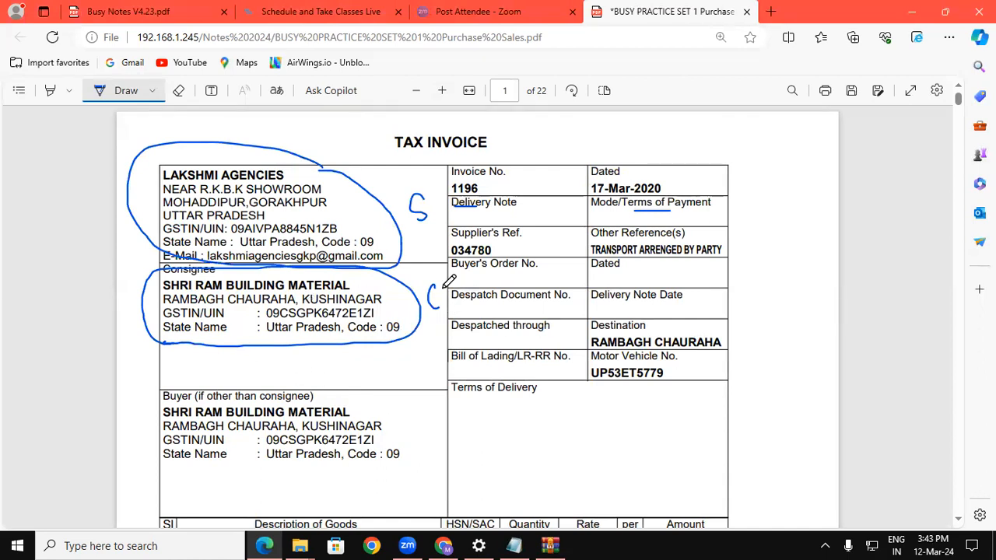
# Redraw the C and S marks beside the consignee and seller, then show the desktop.
pyautogui.moveTo(436, 283); pyautogui.dragTo(448, 304)
pyautogui.moveTo(410, 198); pyautogui.dragTo(426, 216)
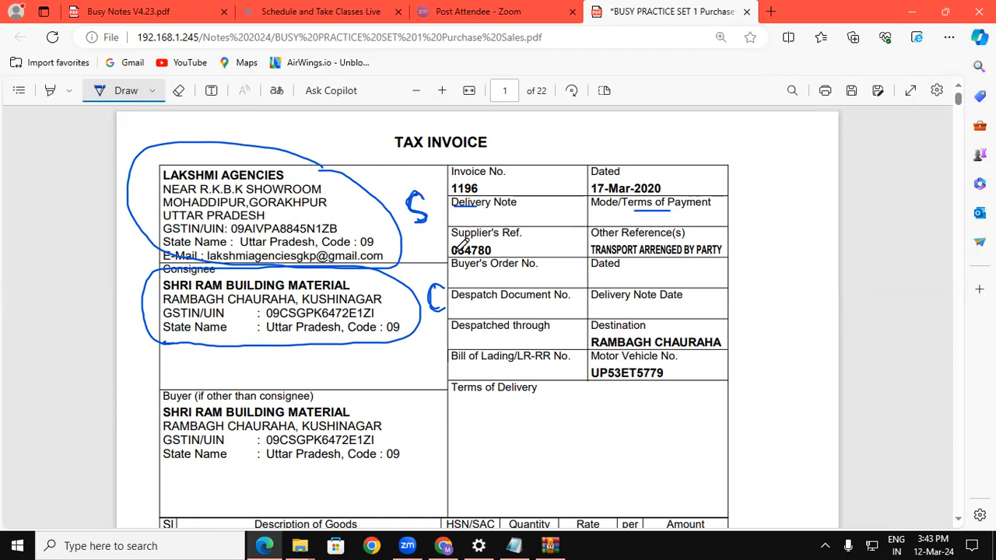
pyautogui.press('super+d')
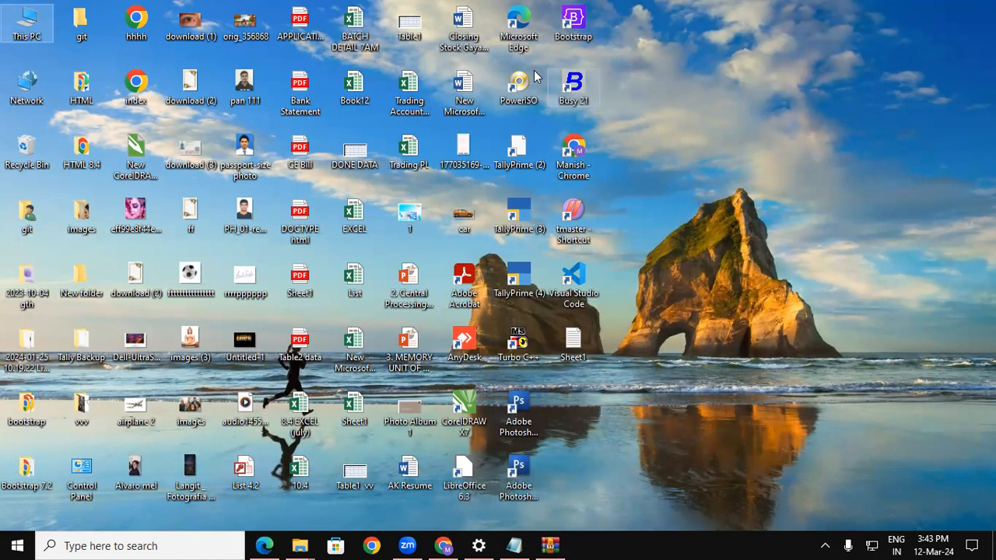
# Launch BUSY 21 in demo mode and open Create Company, declining the training videos.
pyautogui.click(572, 87)
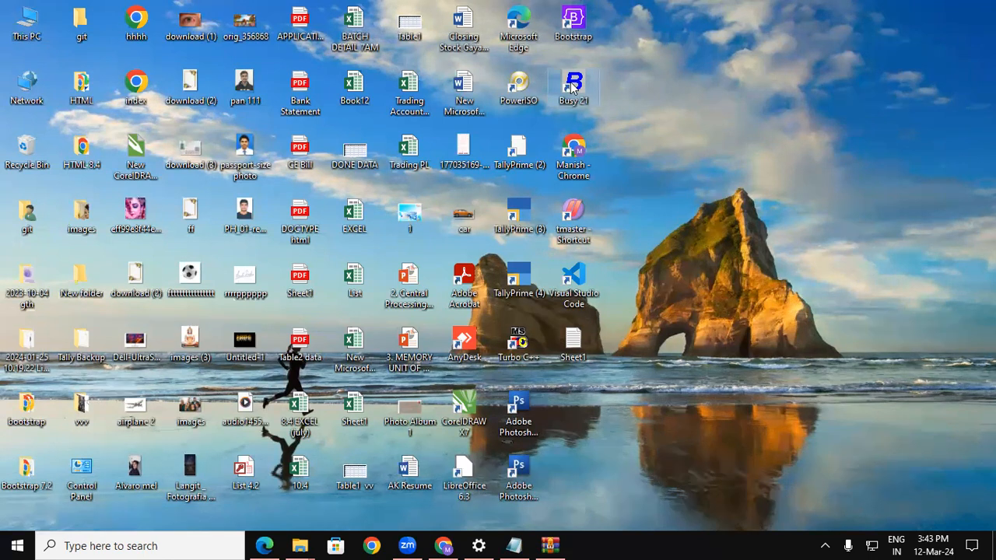
pyautogui.doubleClick(573, 88)
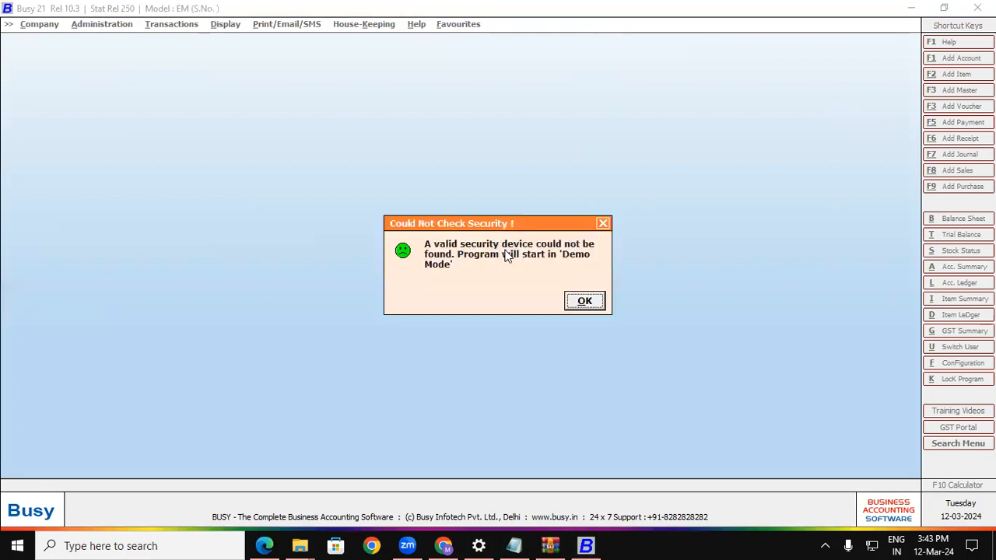
pyautogui.click(584, 301)
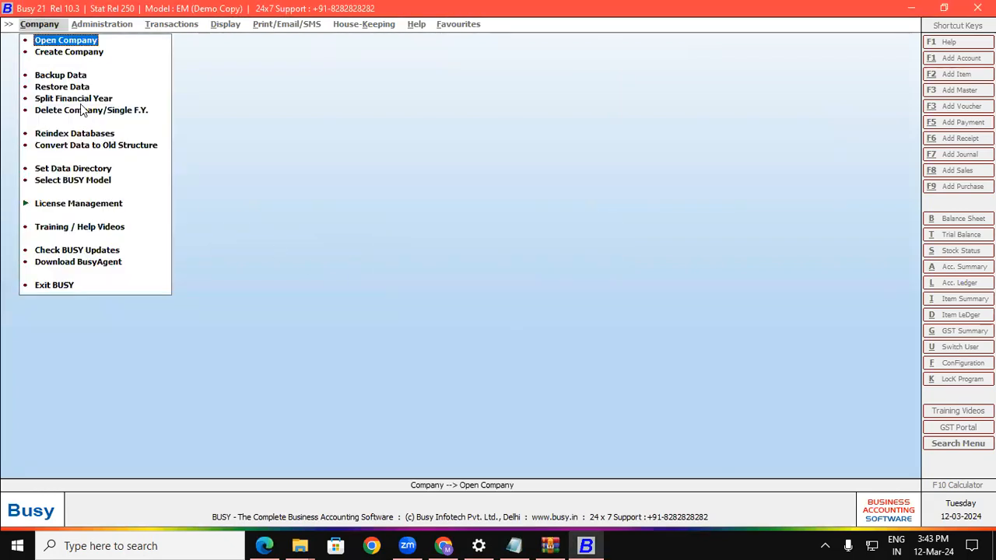
pyautogui.click(70, 53)
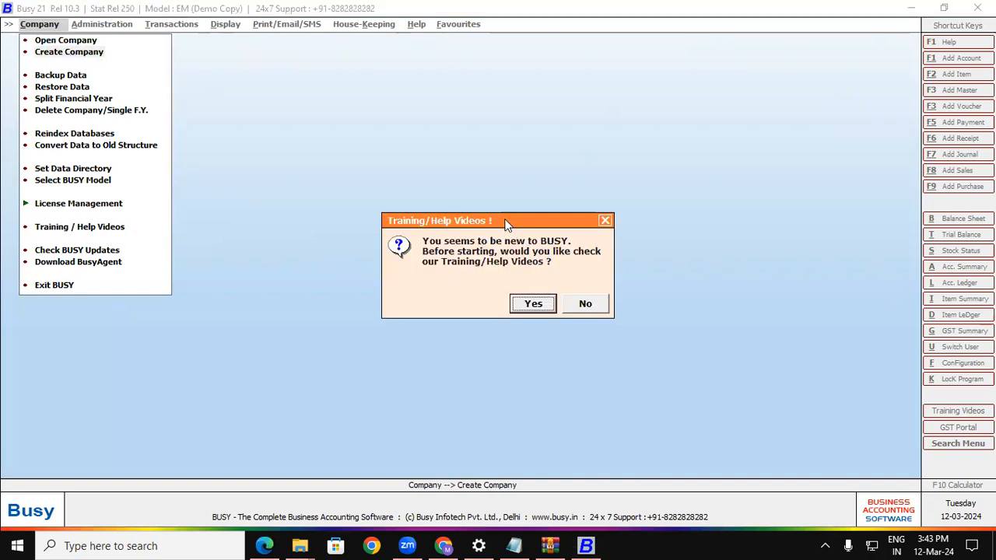
pyautogui.moveTo(511, 220); pyautogui.dragTo(368, 150)
pyautogui.click(430, 235)
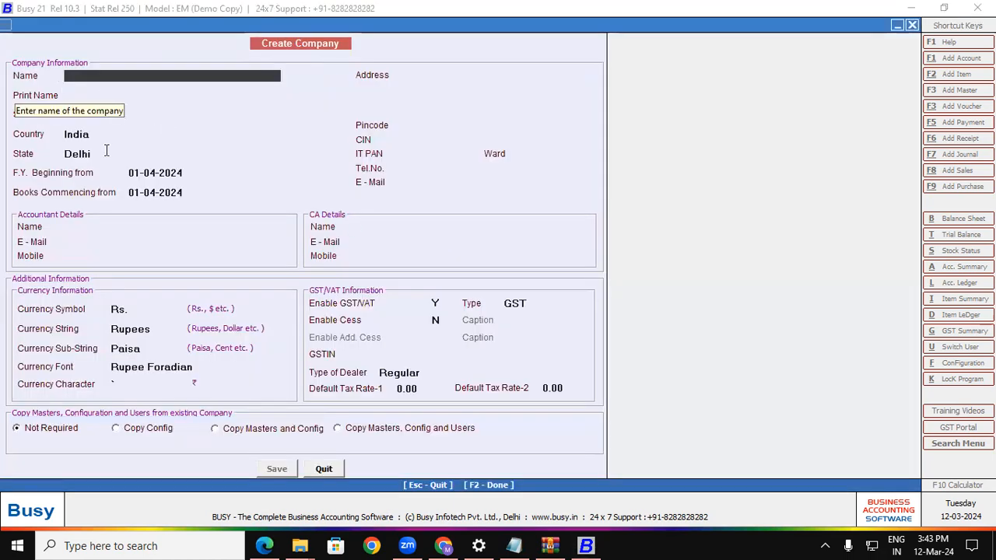
# Copy the consignee name from the invoice and paste it as company name SHRI RAM BUILDING MATERIAL.
pyautogui.click(267, 545)
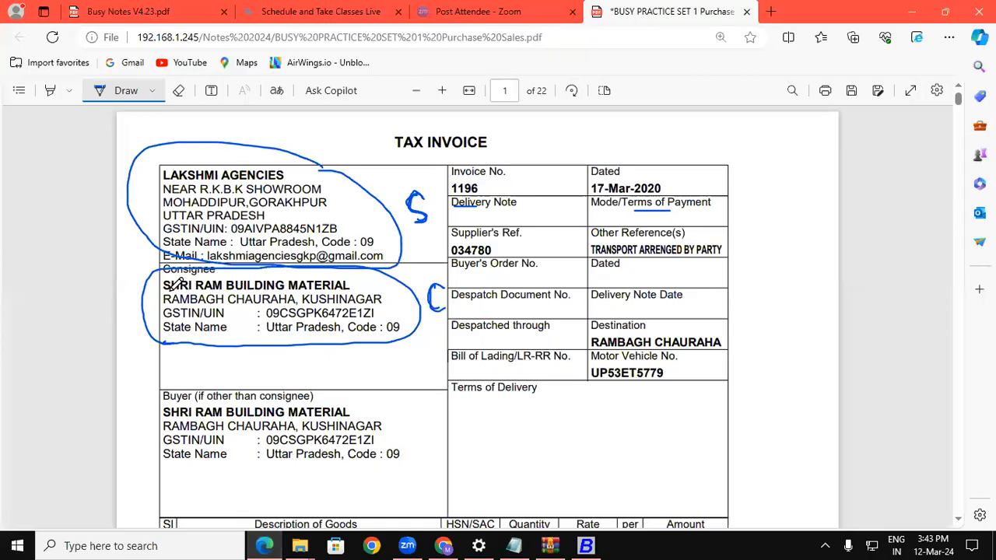
pyautogui.moveTo(188, 290); pyautogui.dragTo(349, 285)
pyautogui.hotkey('ctrl', 'c')
pyautogui.click(125, 90)
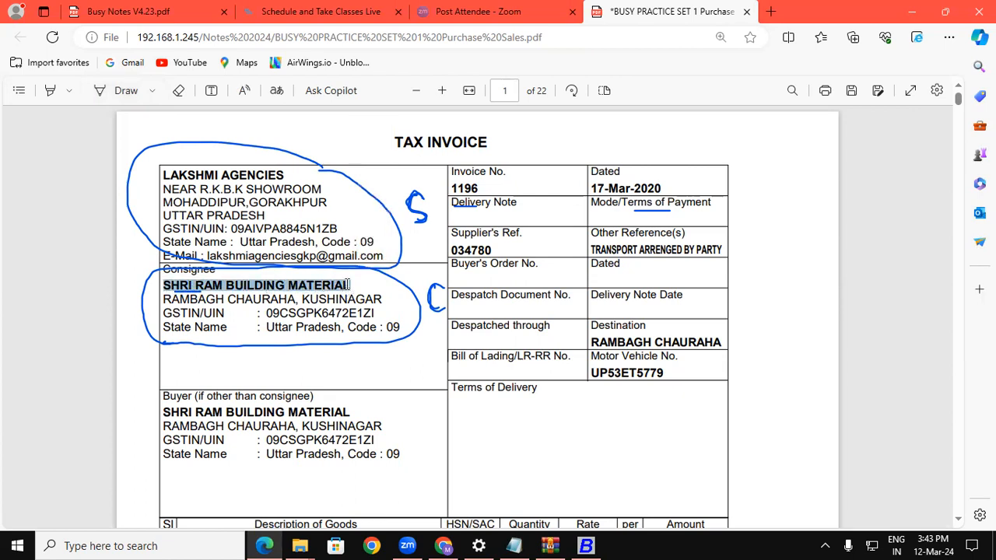
pyautogui.click(585, 545)
pyautogui.hotkey('ctrl', 'v')
pyautogui.press('Return')
pyautogui.press('Return')
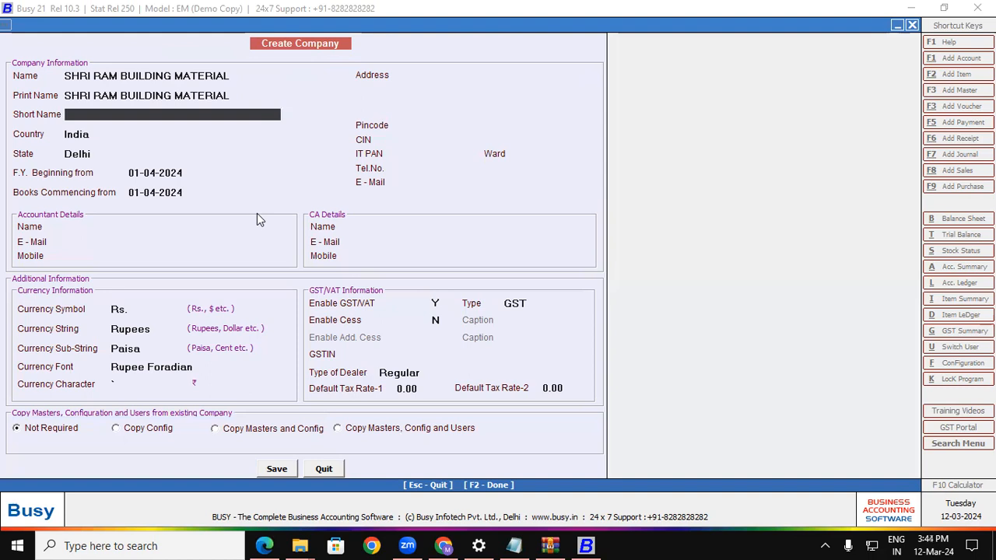
# Enter short name SRBM, keep India, choose Uttar Pradesh as state, and keep default financial year.
pyautogui.write('SRBM')
pyautogui.press('Return')
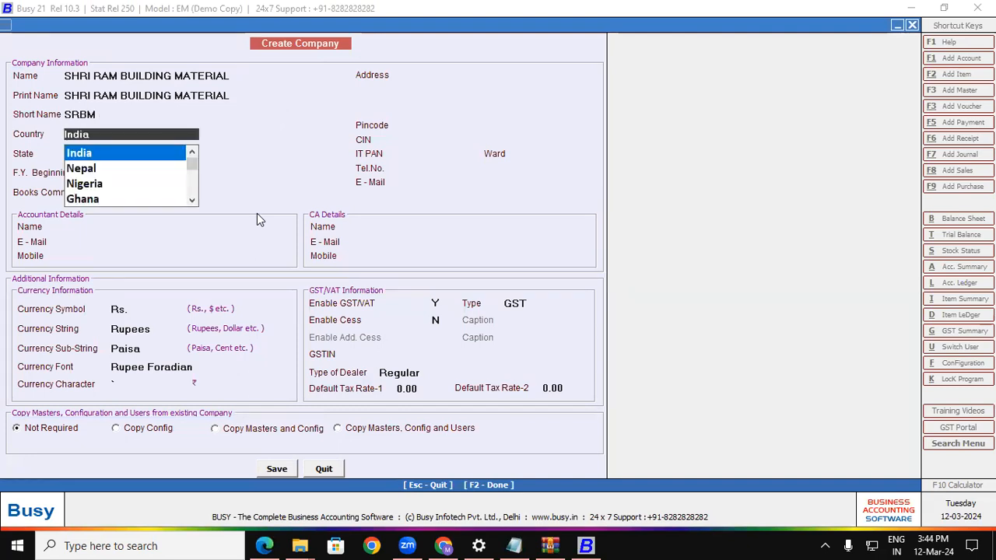
pyautogui.press('Return')
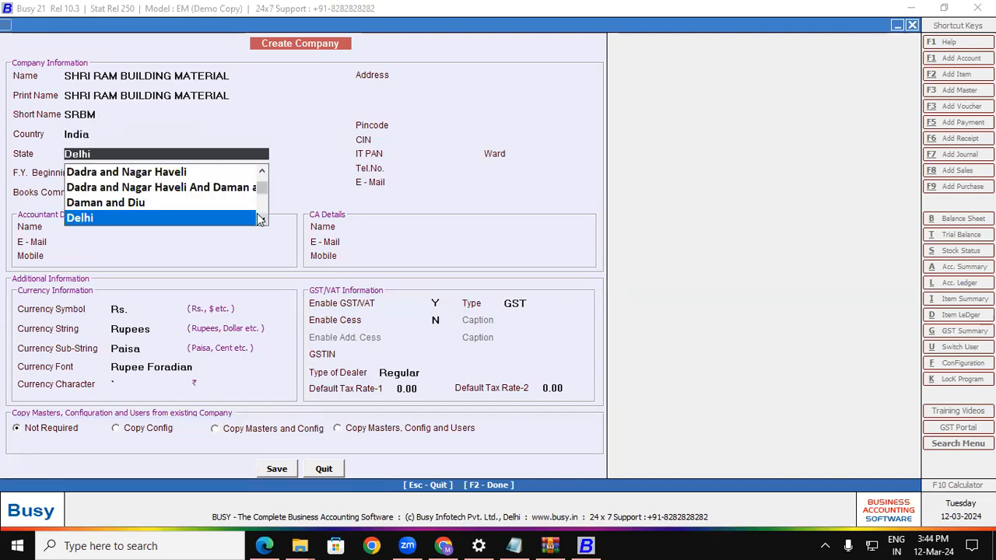
pyautogui.write('U')
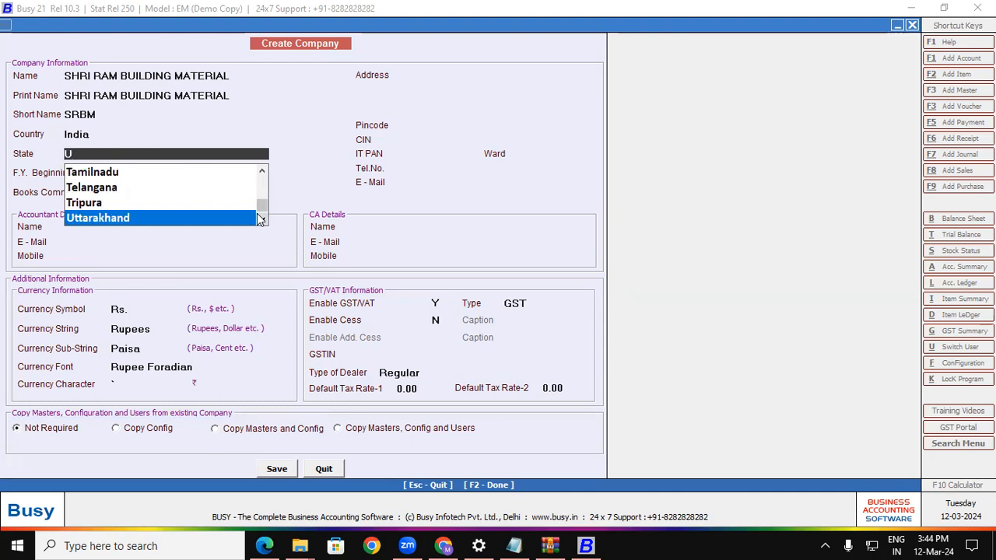
pyautogui.write('T')
pyautogui.press('Down')
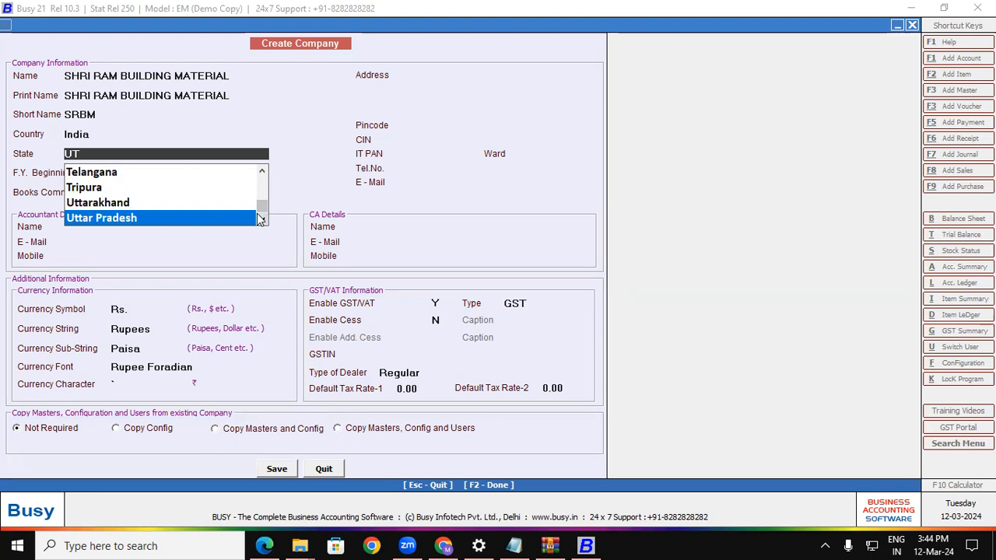
pyautogui.press('Return')
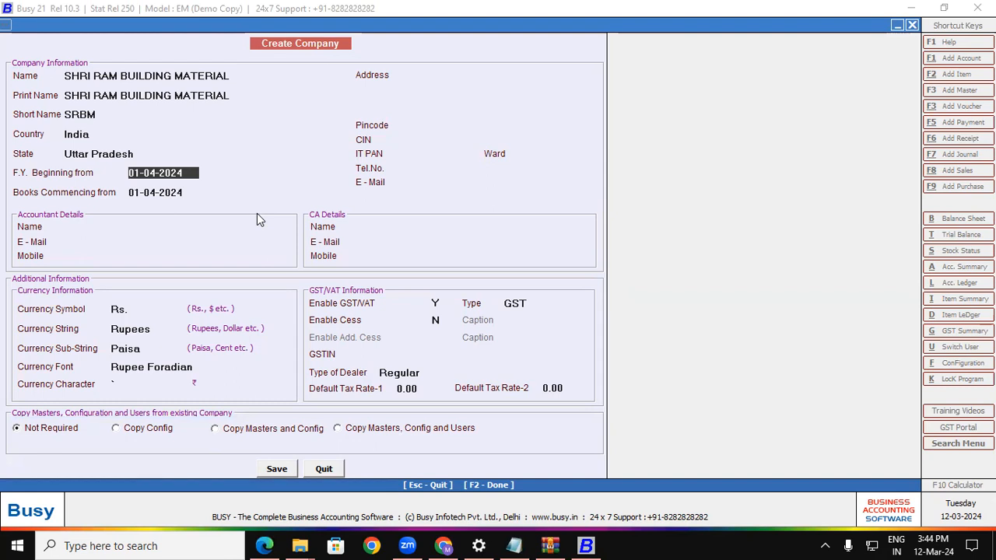
pyautogui.press('Return')
pyautogui.press('Return')
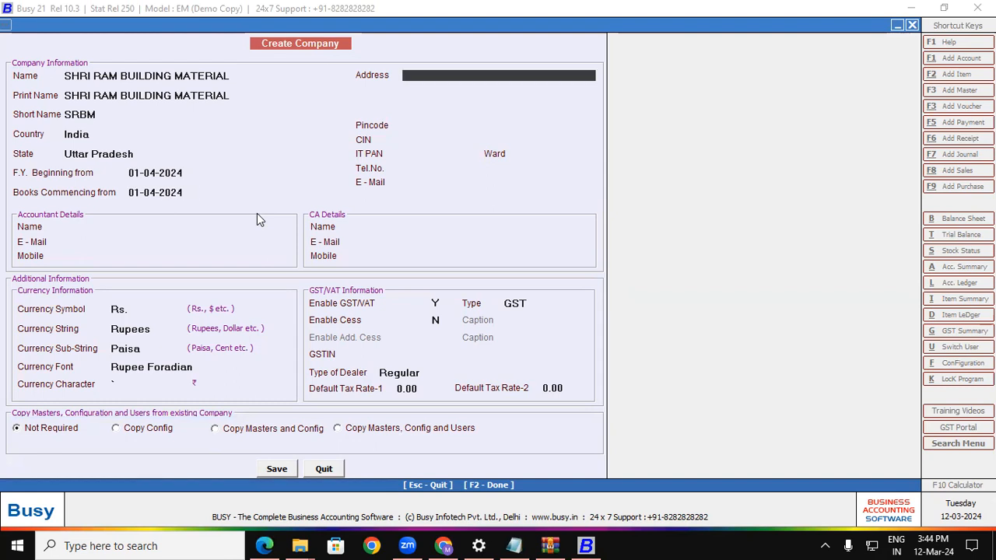
# Copy RAMBAGH CHAURAHA from the invoice into the first address line.
pyautogui.click(264, 545)
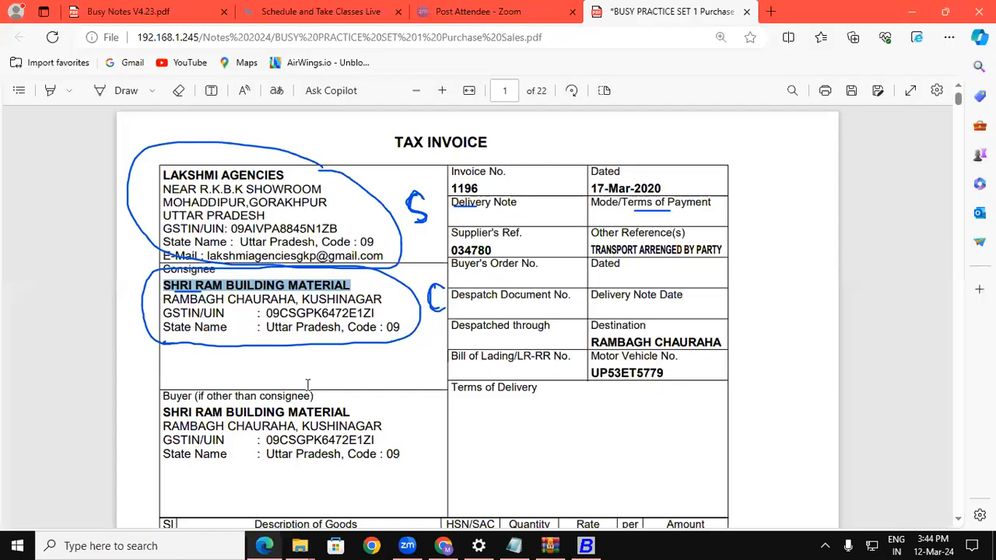
pyautogui.moveTo(163, 299); pyautogui.dragTo(293, 298)
pyautogui.hotkey('ctrl', 'c')
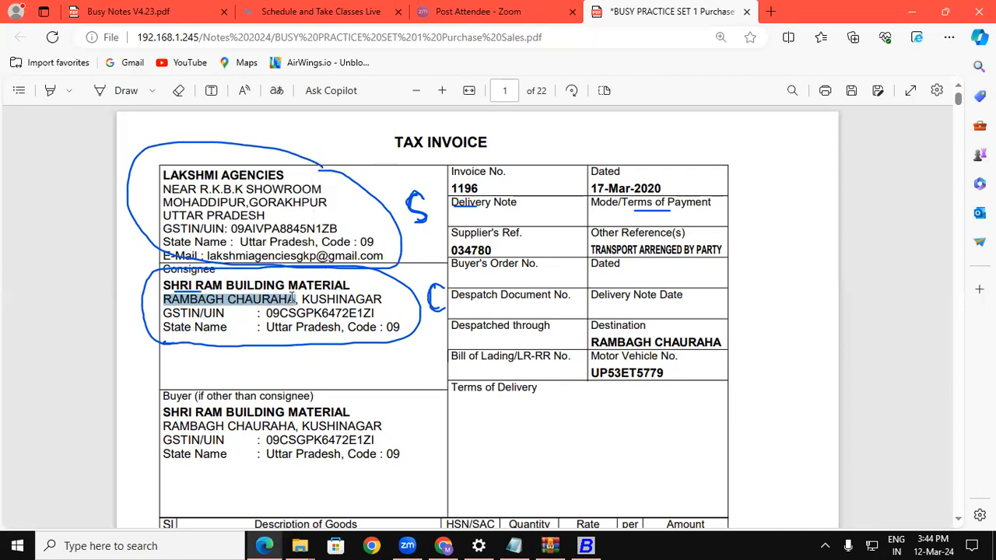
pyautogui.click(584, 545)
pyautogui.hotkey('ctrl', 'v')
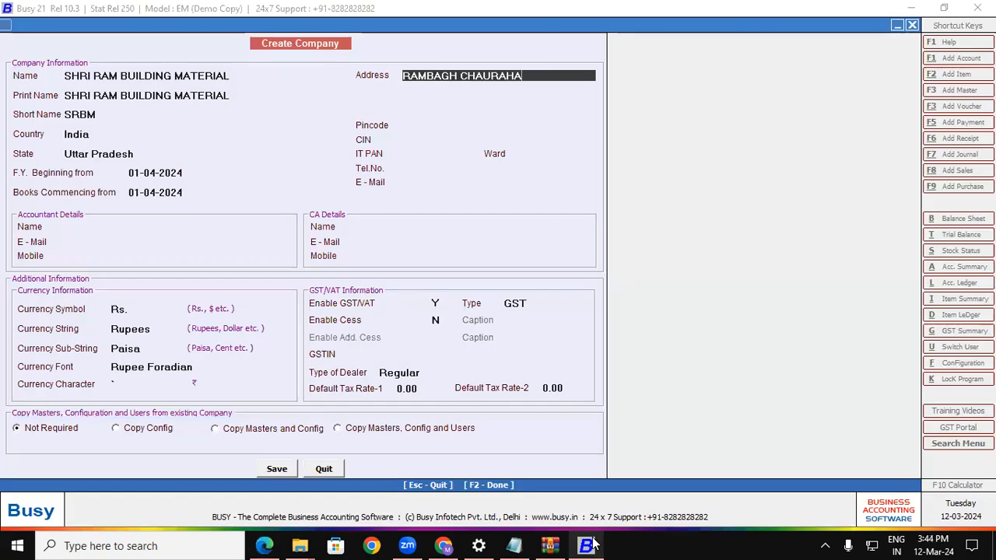
pyautogui.press('Return')
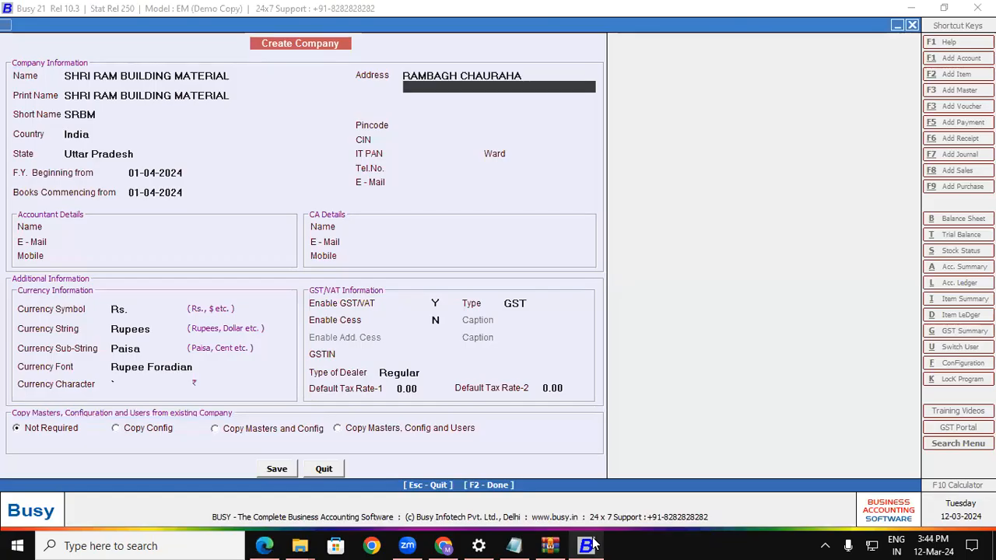
# Copy KUSHINAGAR from the invoice into the second address line.
pyautogui.click(281, 546)
pyautogui.moveTo(302, 296); pyautogui.dragTo(368, 291)
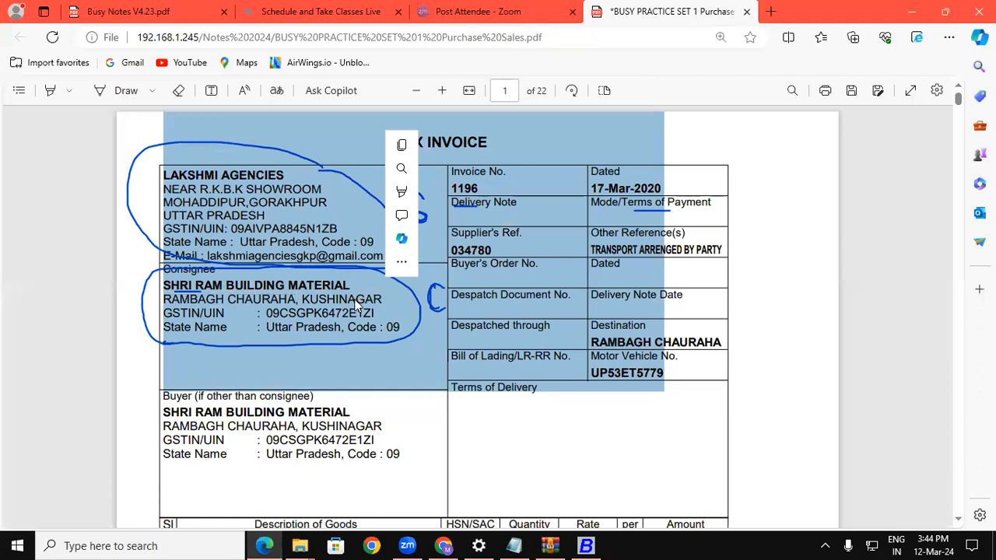
pyautogui.click(352, 301)
pyautogui.moveTo(304, 300); pyautogui.dragTo(382, 299)
pyautogui.hotkey('ctrl', 'c')
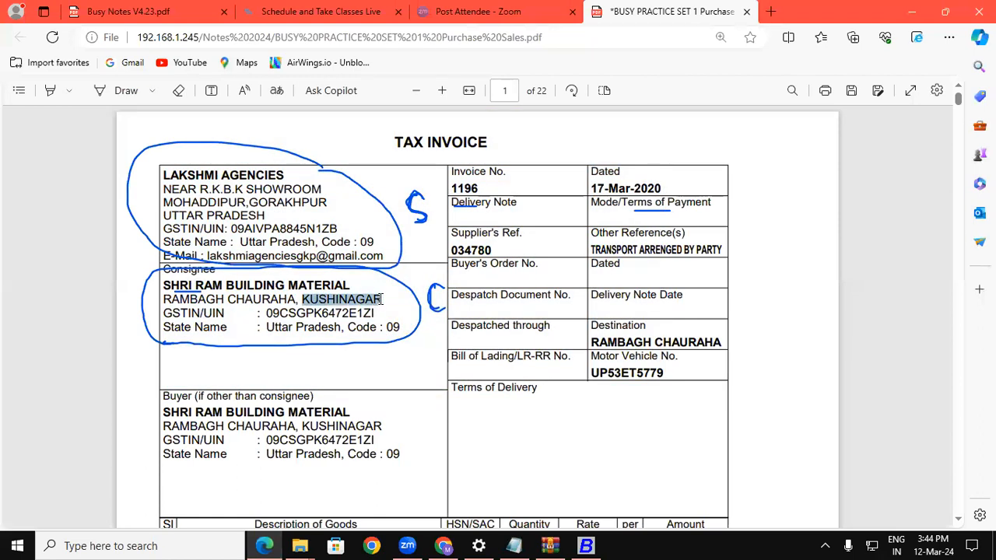
pyautogui.click(580, 546)
pyautogui.hotkey('ctrl', 'v')
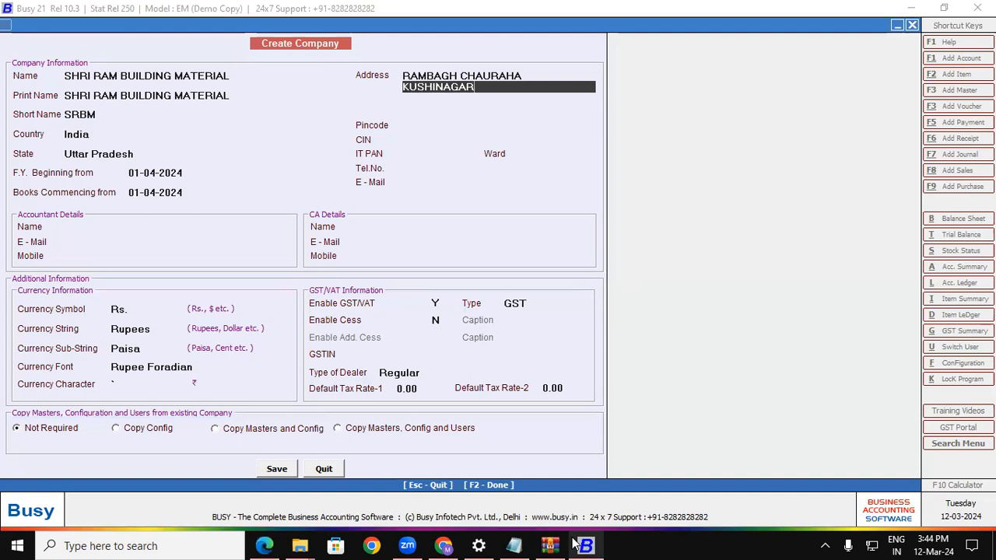
pyautogui.press('Return')
pyautogui.press('Return')
pyautogui.press('Return')
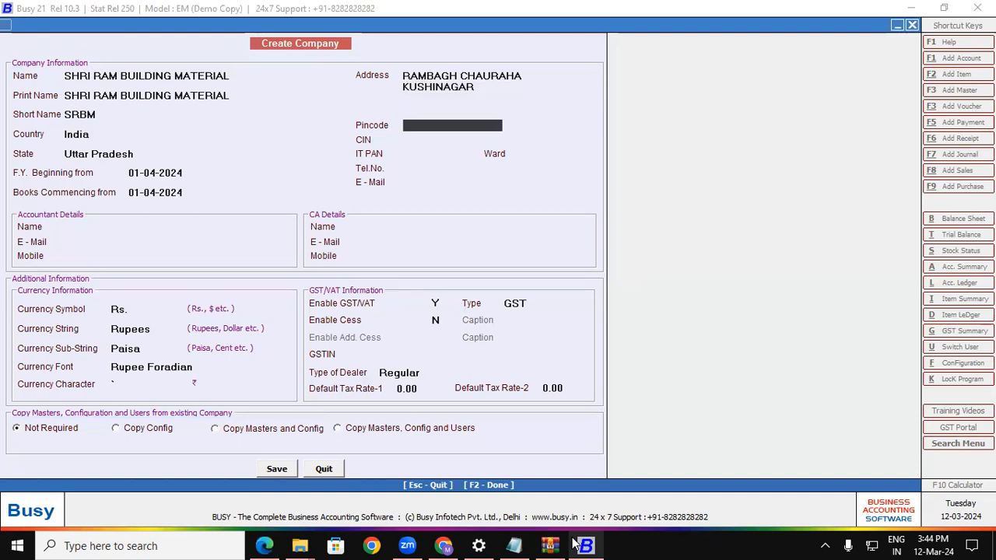
# Enter pincode 274304, move to the IT PAN field, and return to the invoice PDF.
pyautogui.write('274304')
pyautogui.press('Return')
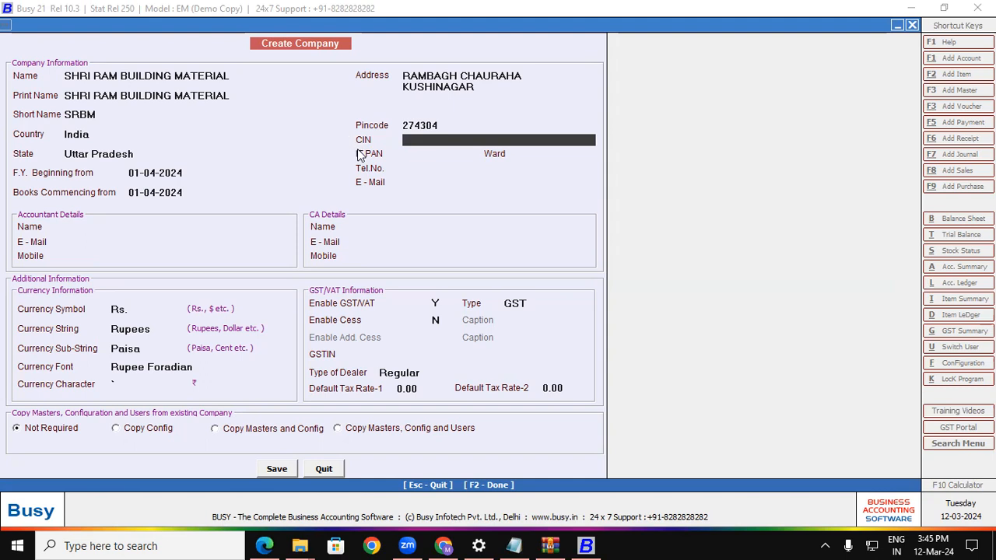
pyautogui.click(410, 156)
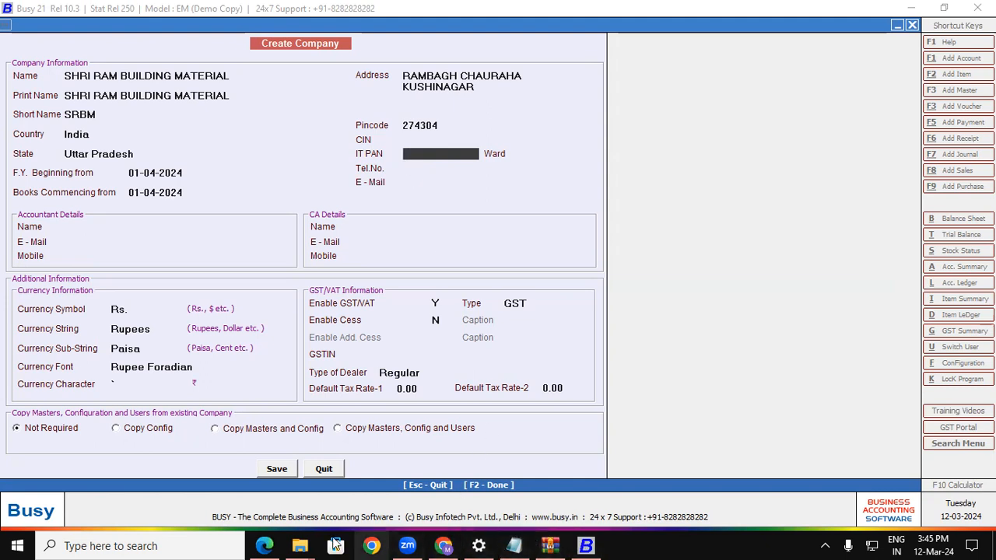
pyautogui.click(264, 544)
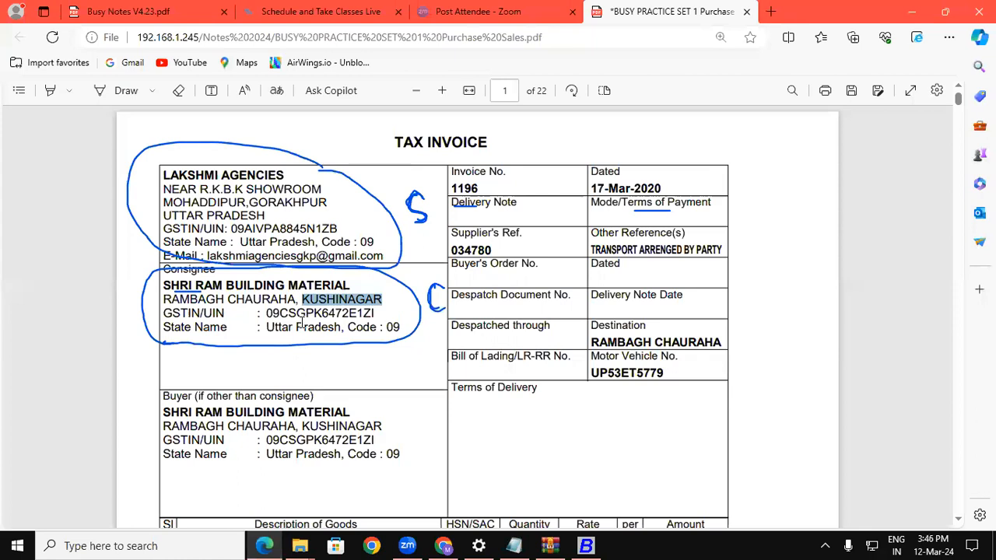
# Mark the consignee GSTIN's state code and last three characters, then copy its middle PAN part.
pyautogui.click(124, 91)
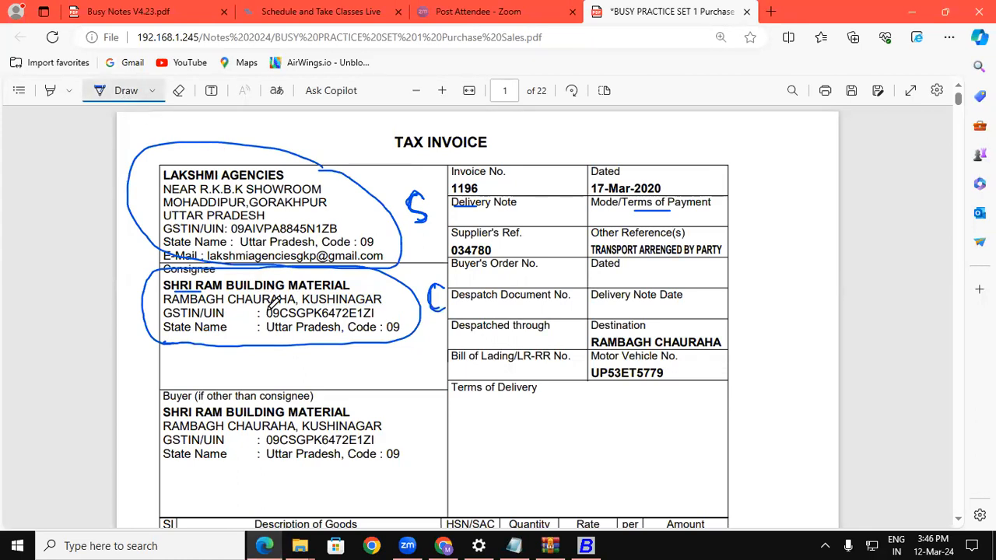
pyautogui.moveTo(265, 313); pyautogui.dragTo(278, 313)
pyautogui.moveTo(360, 313); pyautogui.dragTo(375, 313)
pyautogui.click(137, 94)
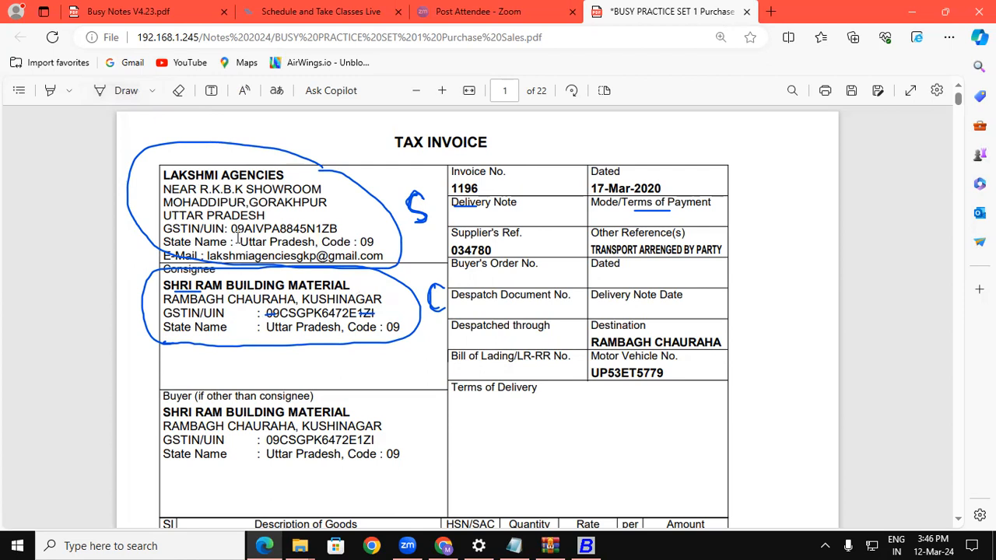
pyautogui.moveTo(279, 311); pyautogui.dragTo(358, 310)
pyautogui.hotkey('ctrl', 'c')
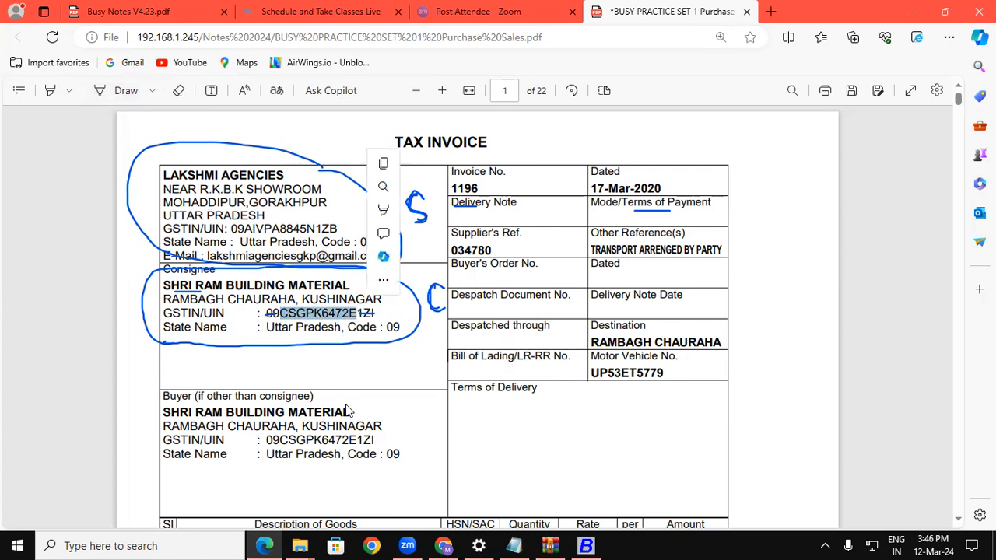
pyautogui.click(586, 545)
# Paste the copied PAN and enter the company's telephone number.
pyautogui.hotkey('ctrl', 'v')
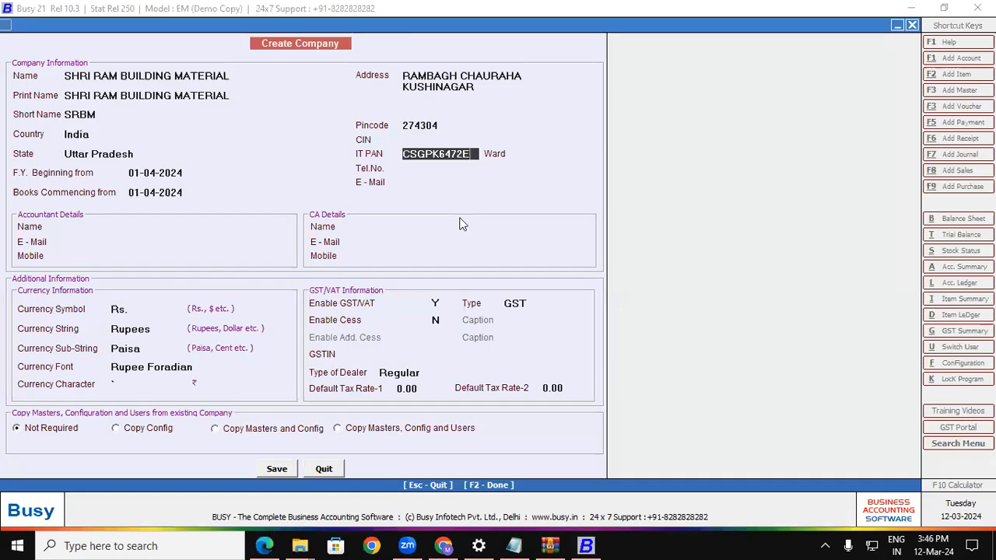
pyautogui.press('Return')
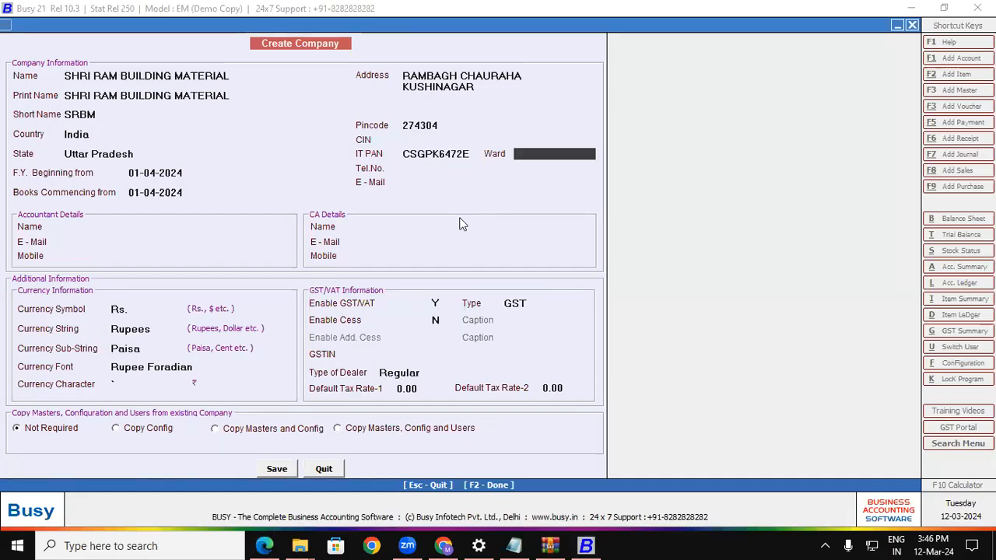
pyautogui.press('Return')
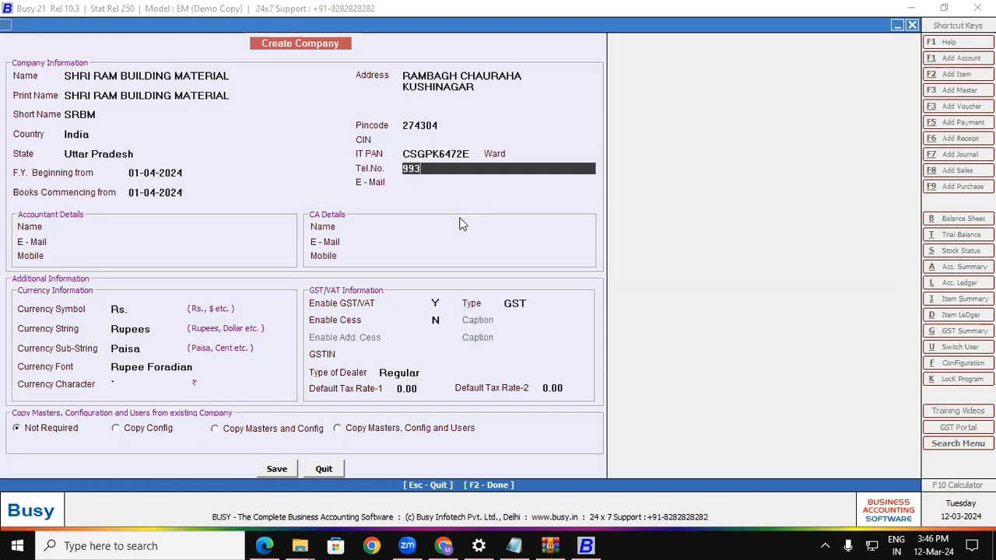
pyautogui.press('Return')
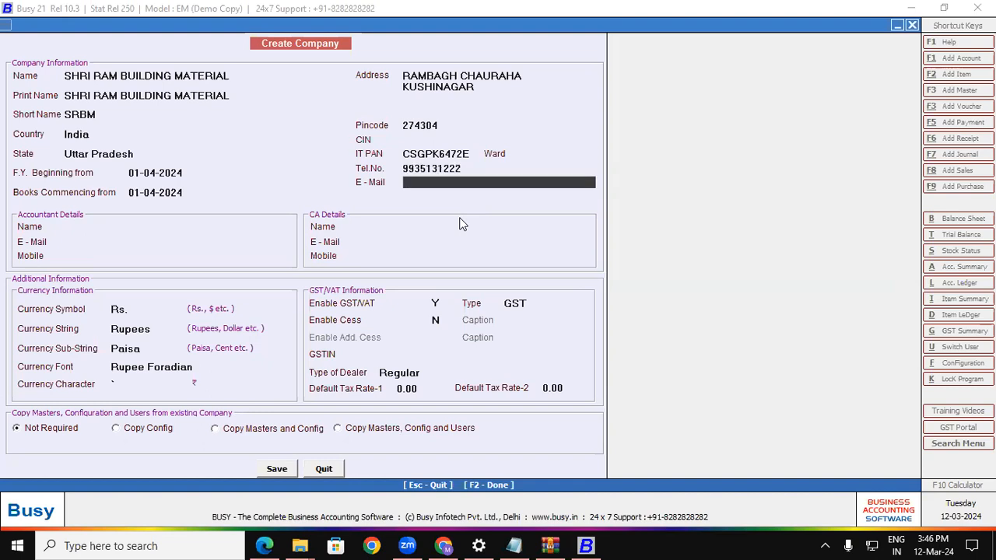
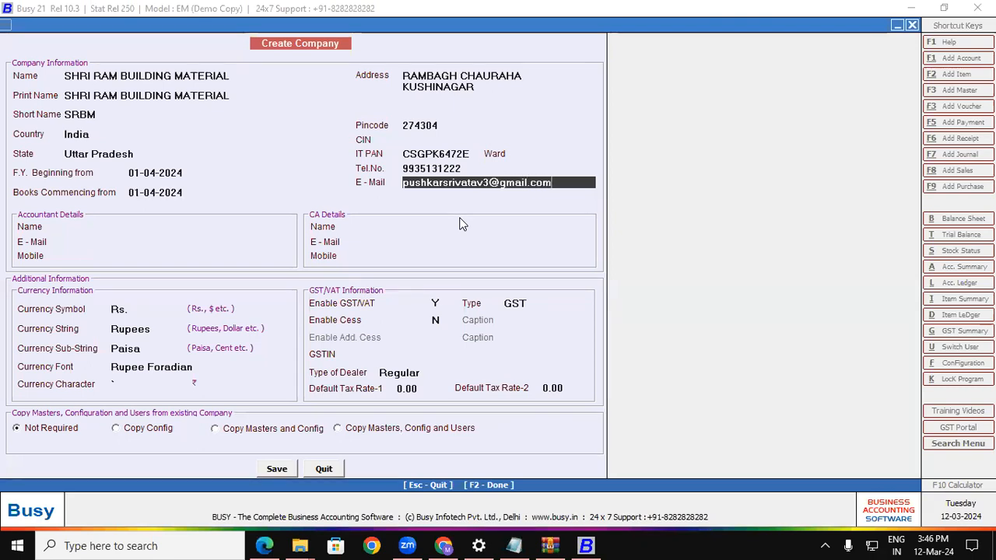
# Enter the company's e-mail address, leave accountant and CA details blank, and keep GST as type.
pyautogui.press('Return')
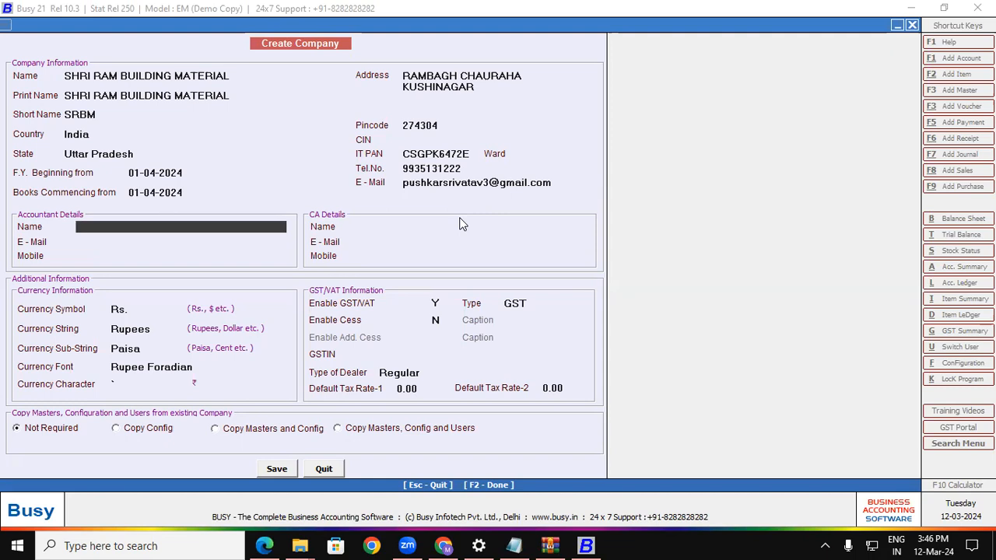
pyautogui.press('Return')
pyautogui.press('Return')
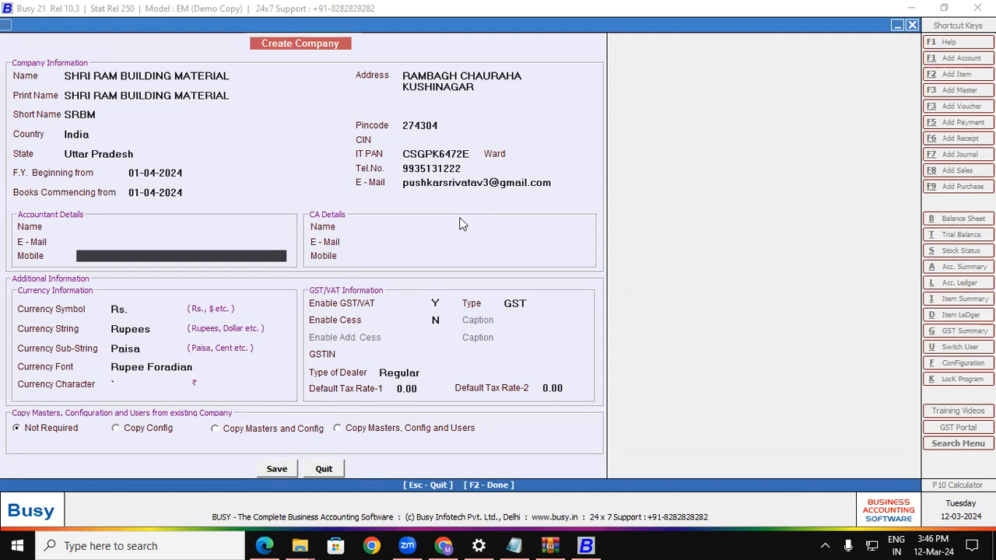
pyautogui.press('Return')
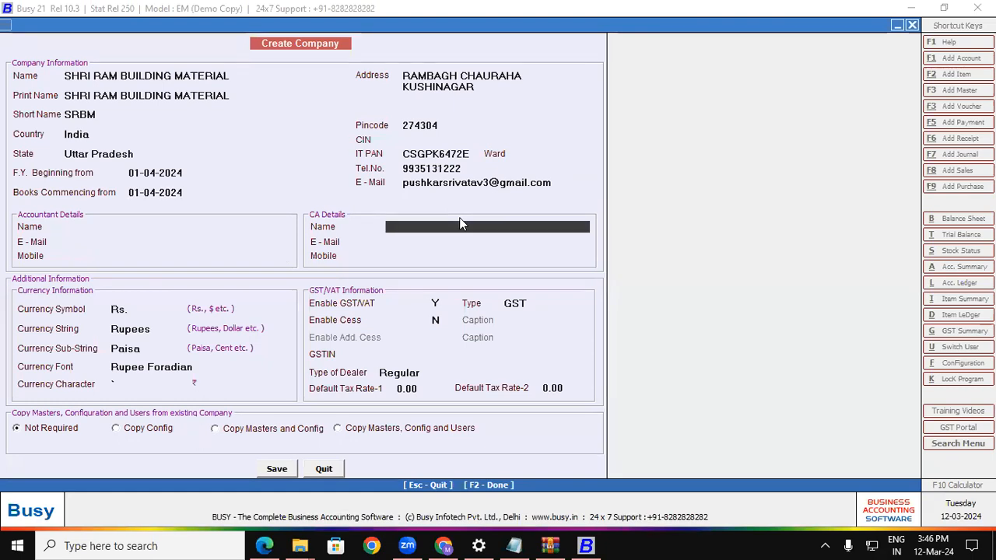
pyautogui.press('Return')
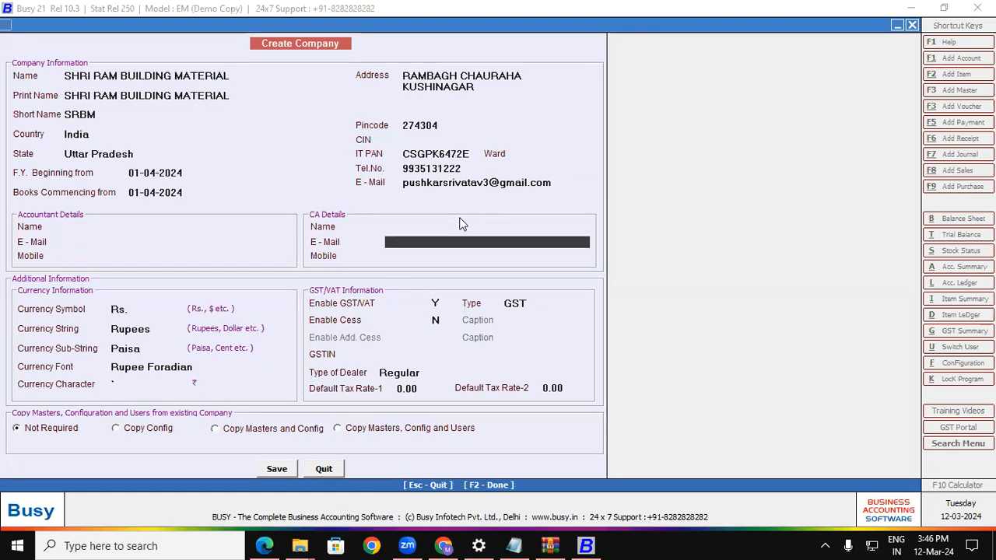
pyautogui.press('Return')
pyautogui.press('Return')
pyautogui.press('Return')
pyautogui.press('Return')
pyautogui.press('Return')
pyautogui.press('Return')
pyautogui.press('Return')
pyautogui.press('Return')
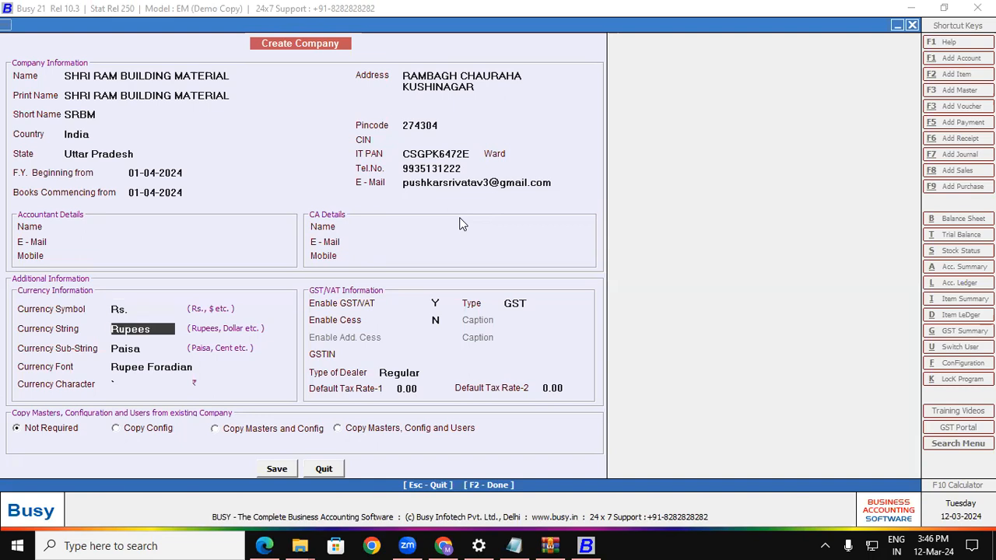
pyautogui.press('Return')
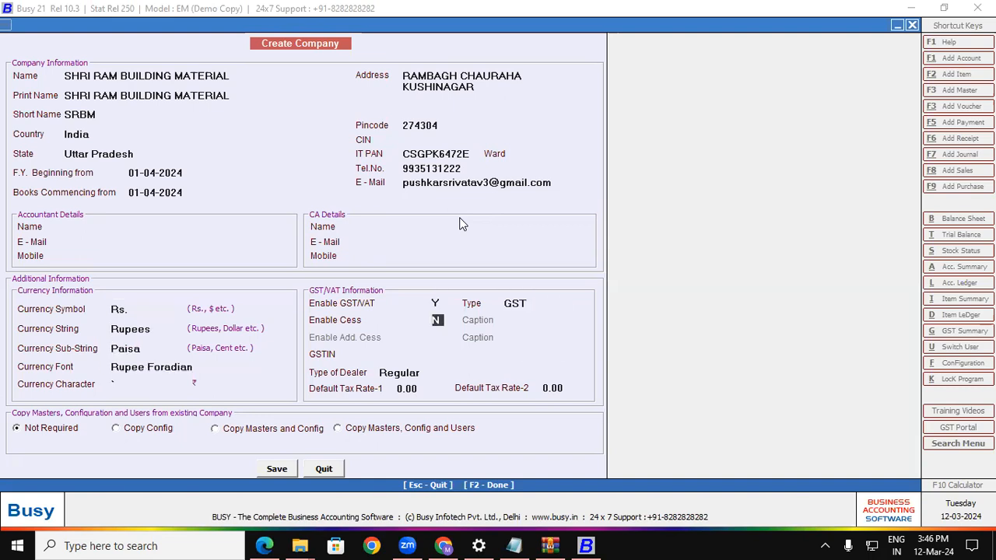
pyautogui.press('Return')
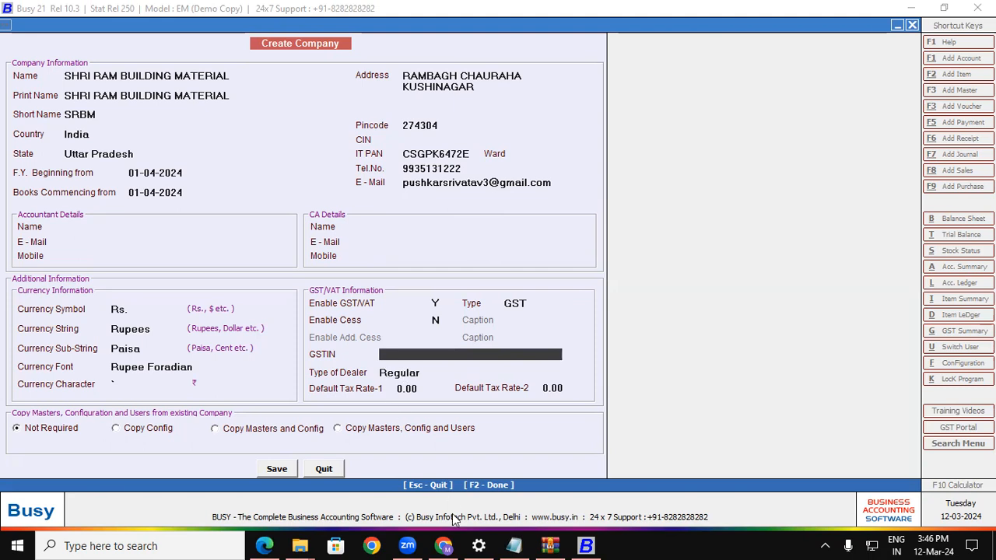
# Copy the consignee's GSTIN from the invoice PDF and paste it into BUSY's GSTIN field.
pyautogui.click(264, 545)
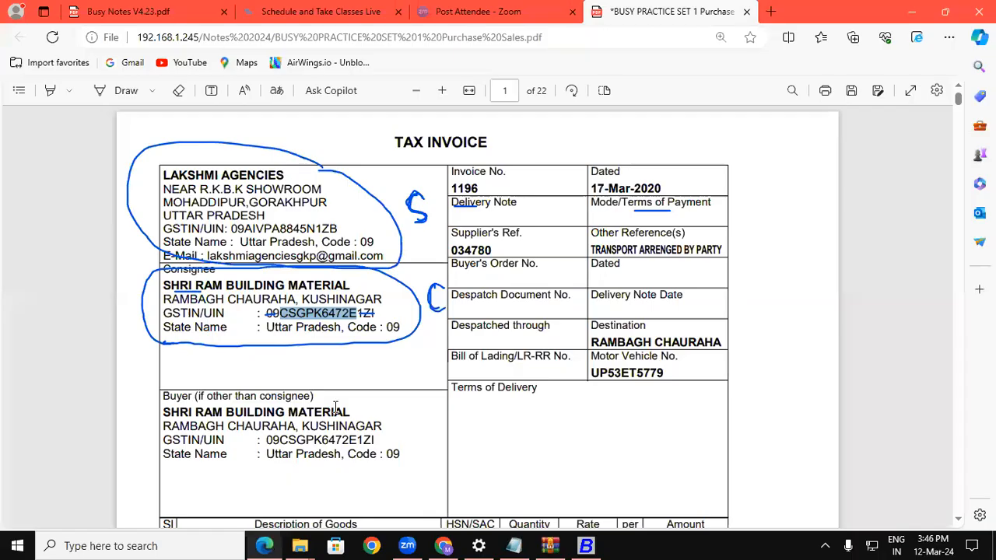
pyautogui.click(129, 98)
pyautogui.click(130, 98)
pyautogui.moveTo(266, 311); pyautogui.dragTo(374, 312)
pyautogui.hotkey('ctrl', 'c')
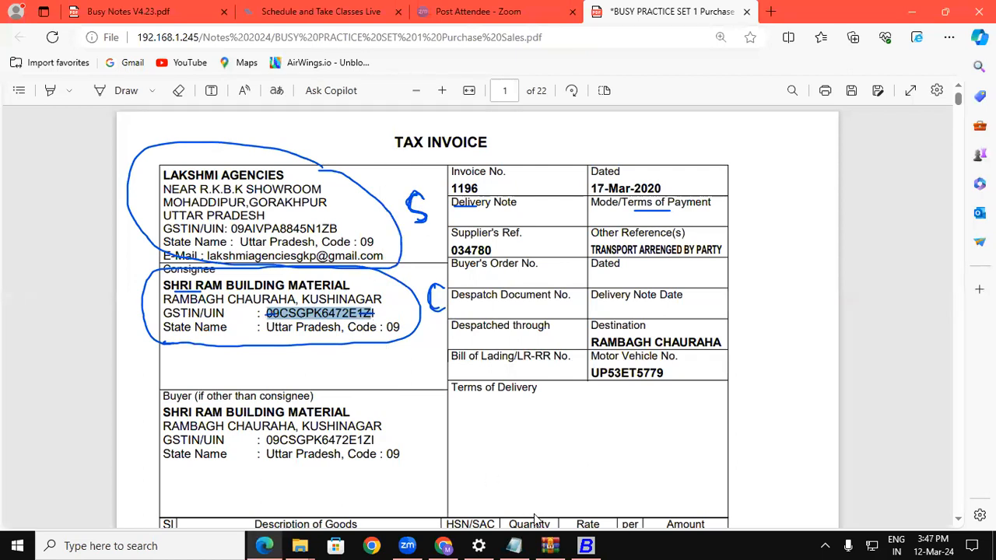
pyautogui.click(586, 546)
pyautogui.hotkey('ctrl', 'v')
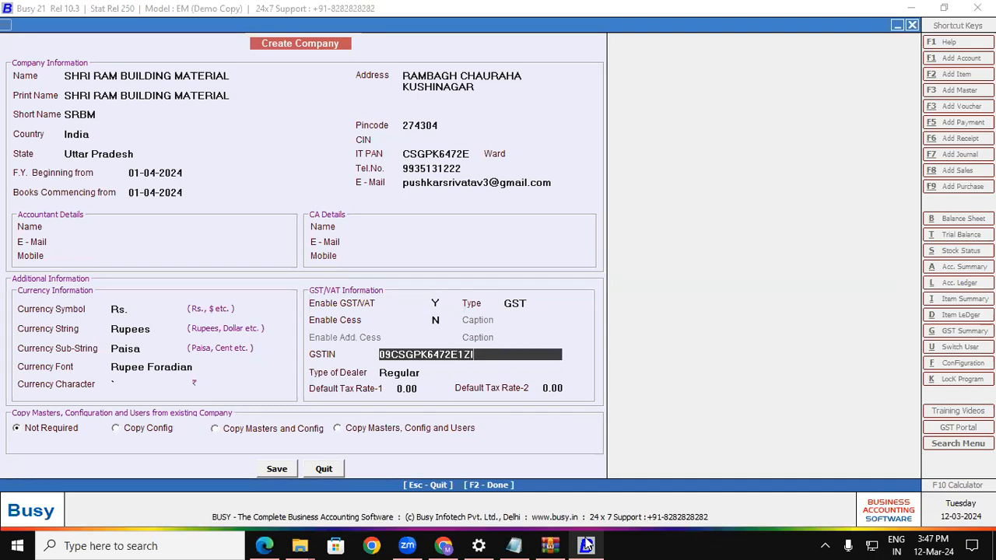
# Keep Regular dealer type and save the company, confirming with Yes.
pyautogui.press('Return')
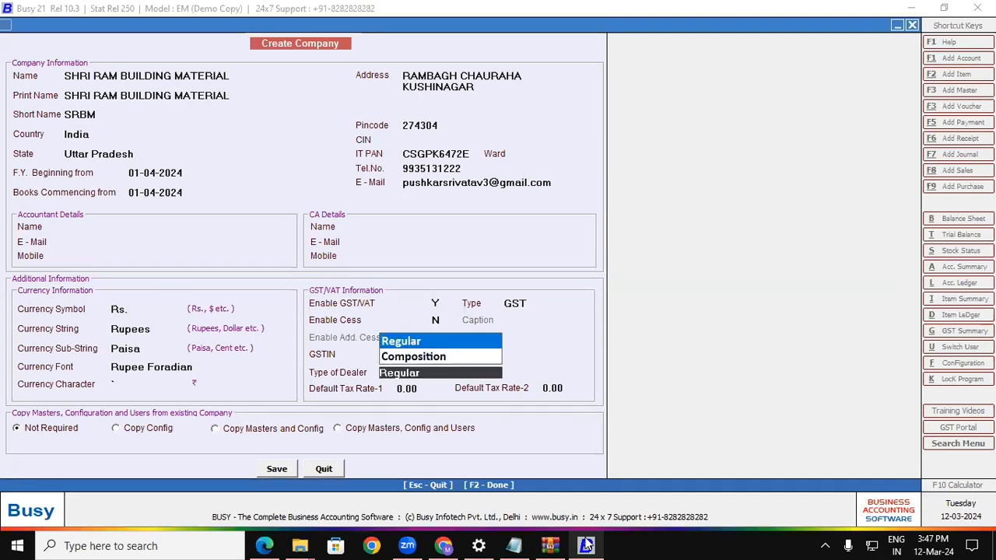
pyautogui.press('Return')
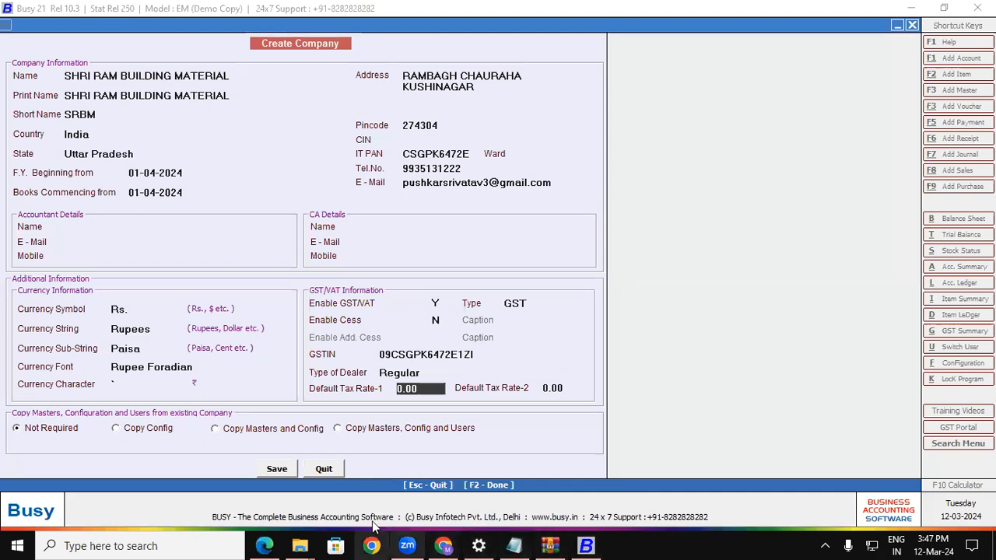
pyautogui.click(287, 469)
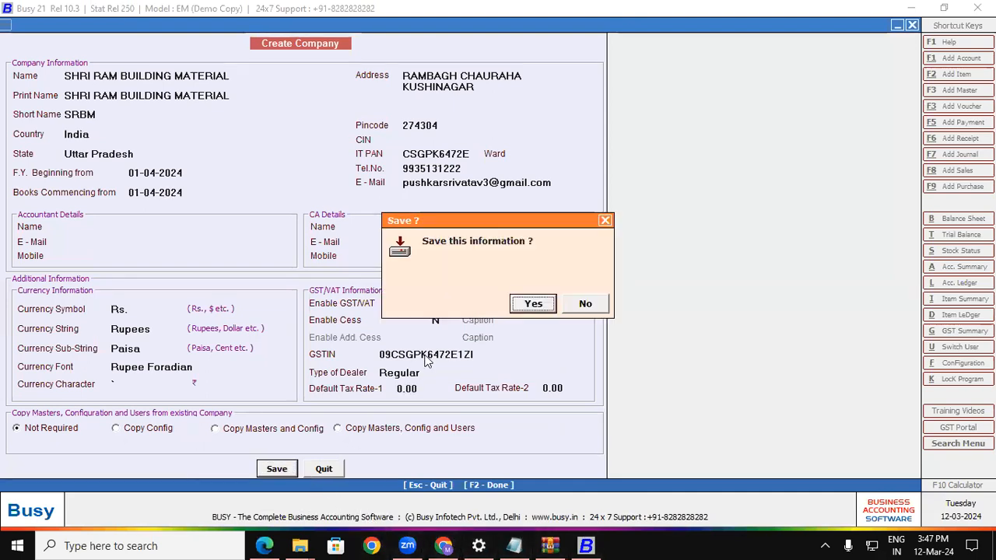
pyautogui.click(532, 305)
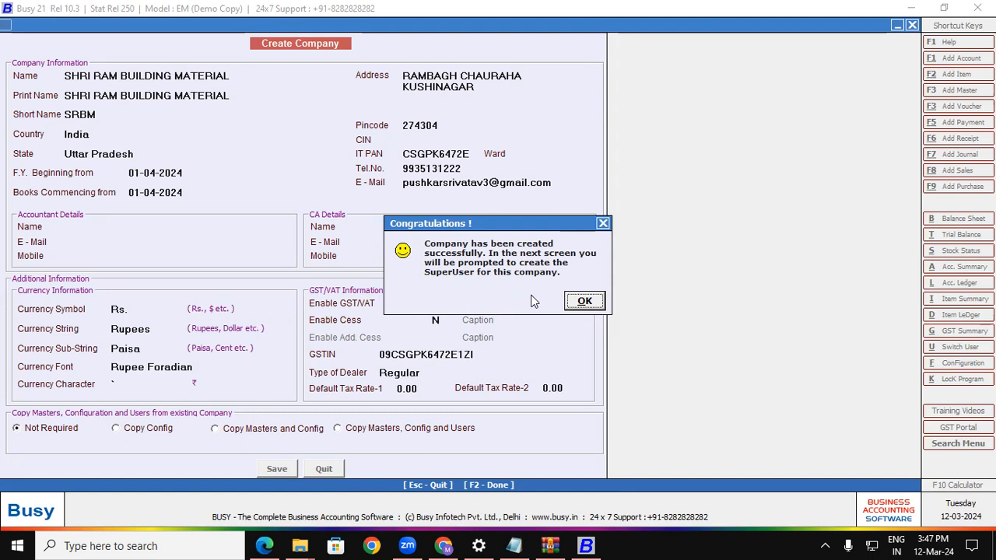
# Dismiss the Congratulations message and create the SuperUser with a name and password, authentication on.
pyautogui.click(585, 302)
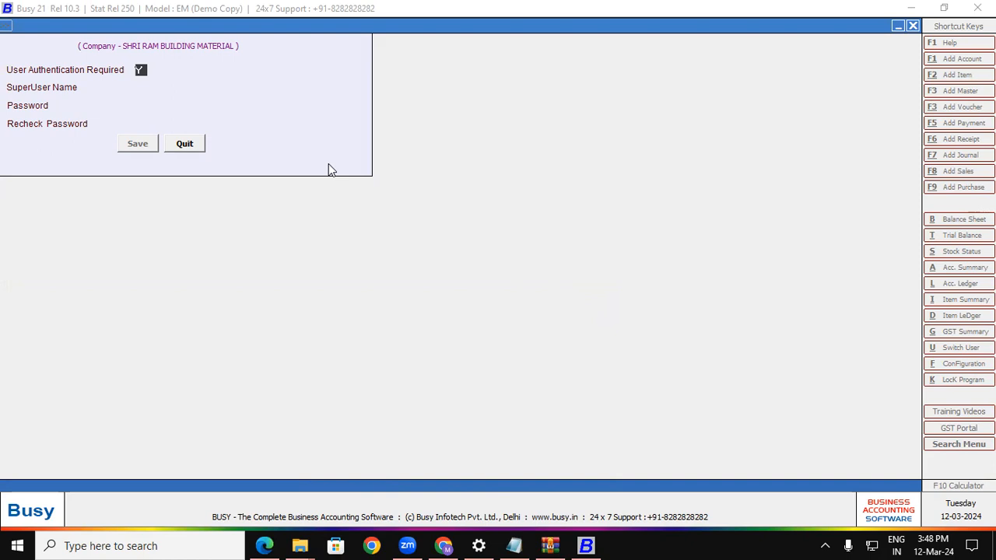
pyautogui.press('Return')
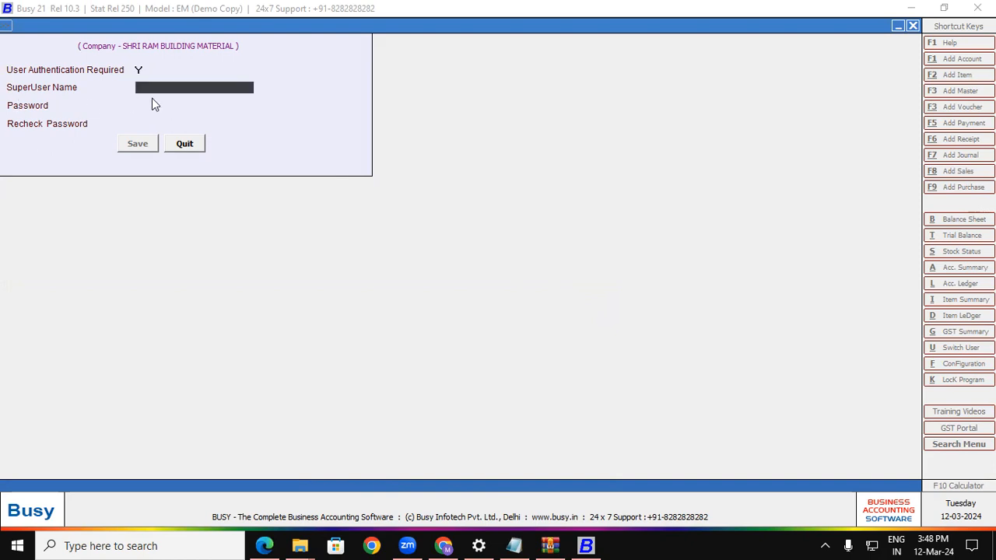
pyautogui.write('ram')
pyautogui.press('Return')
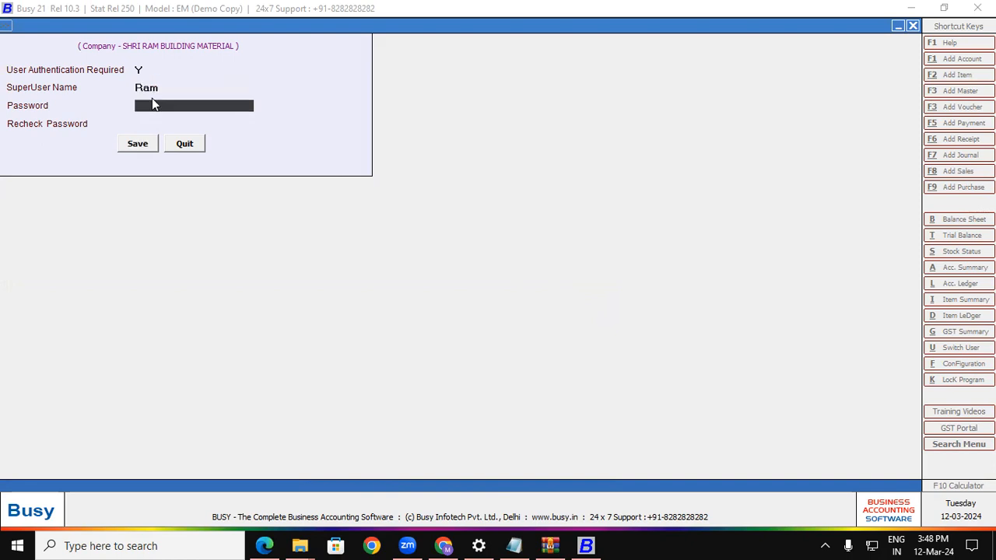
pyautogui.press('Return')
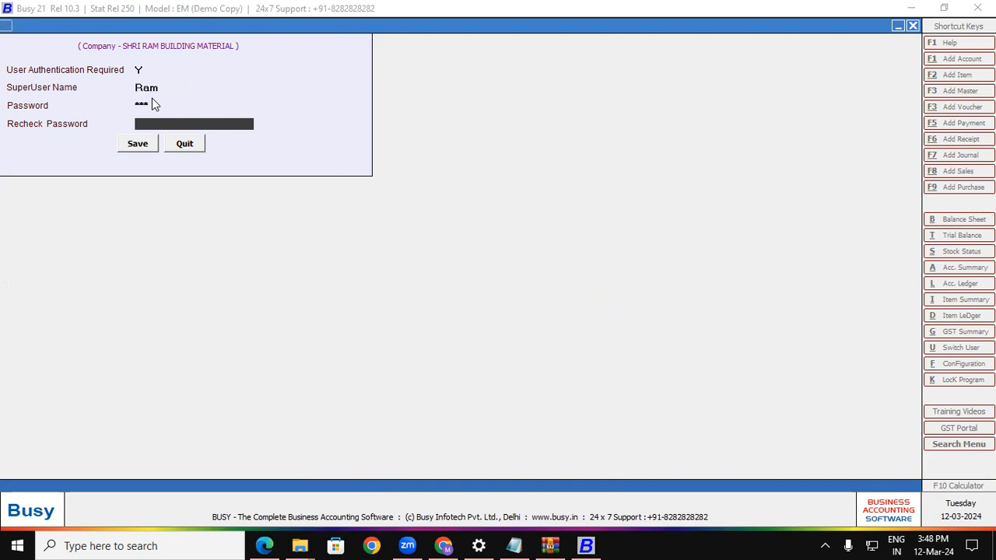
pyautogui.press('Return')
pyautogui.press('Return')
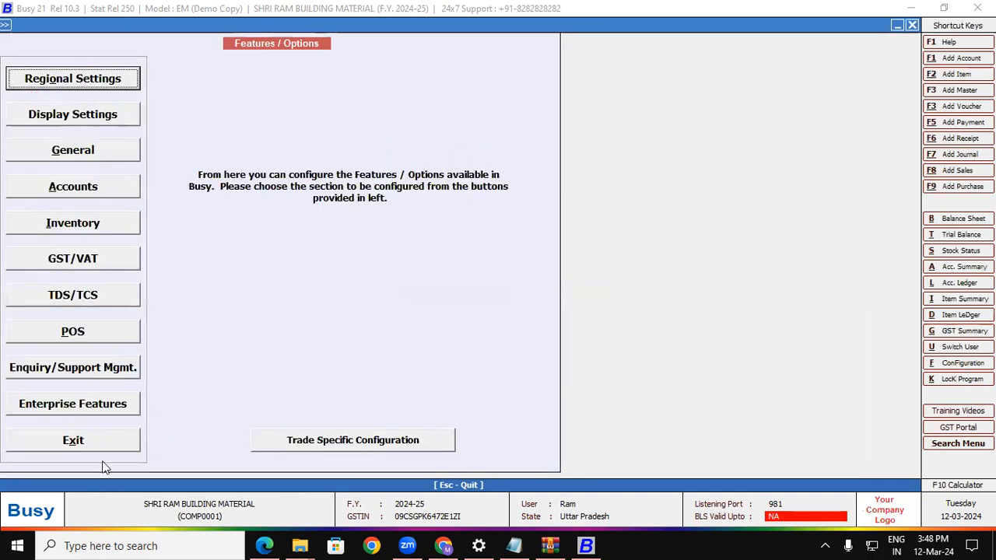
# Exit Features / Options and start a new purchase voucher via Transactions > Purchase > Add.
pyautogui.click(86, 446)
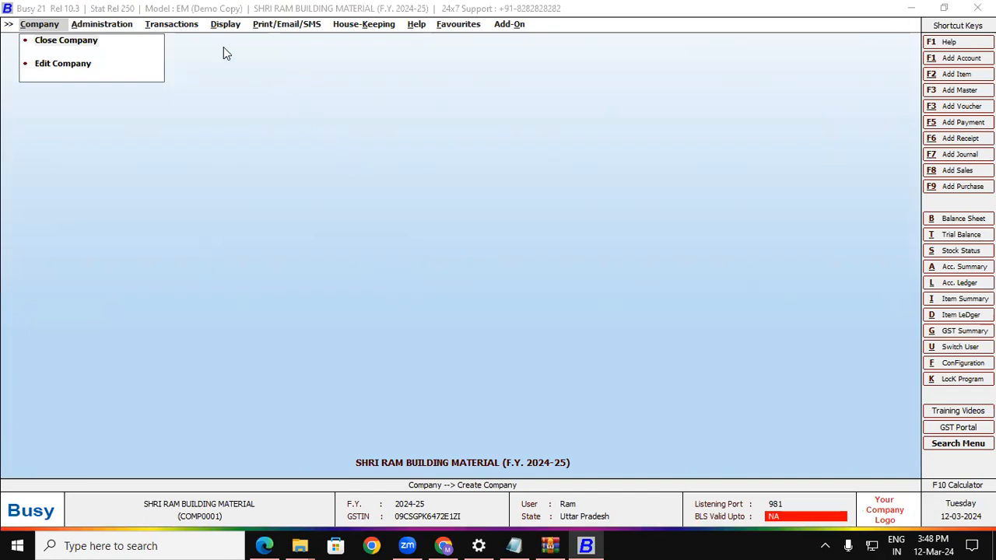
pyautogui.click(173, 25)
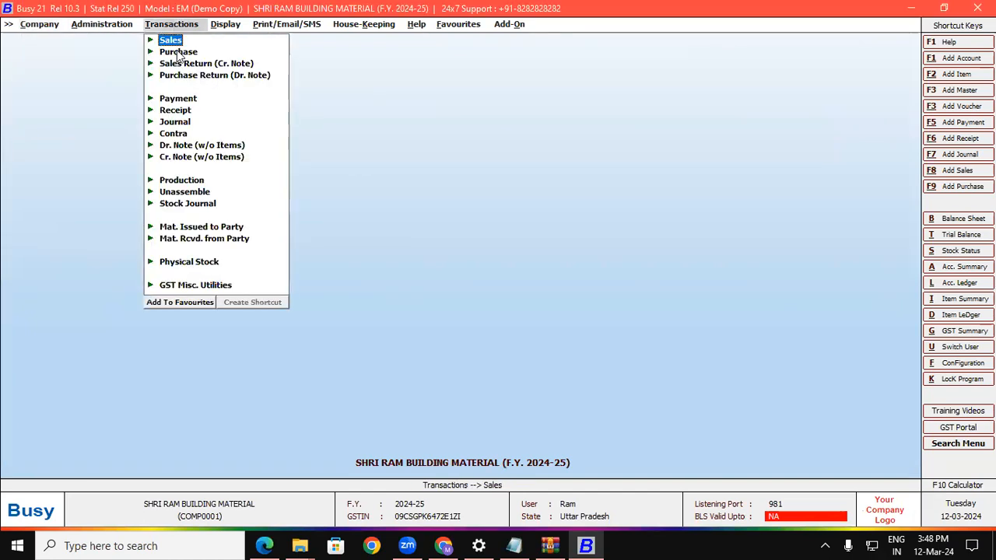
pyautogui.click(178, 51)
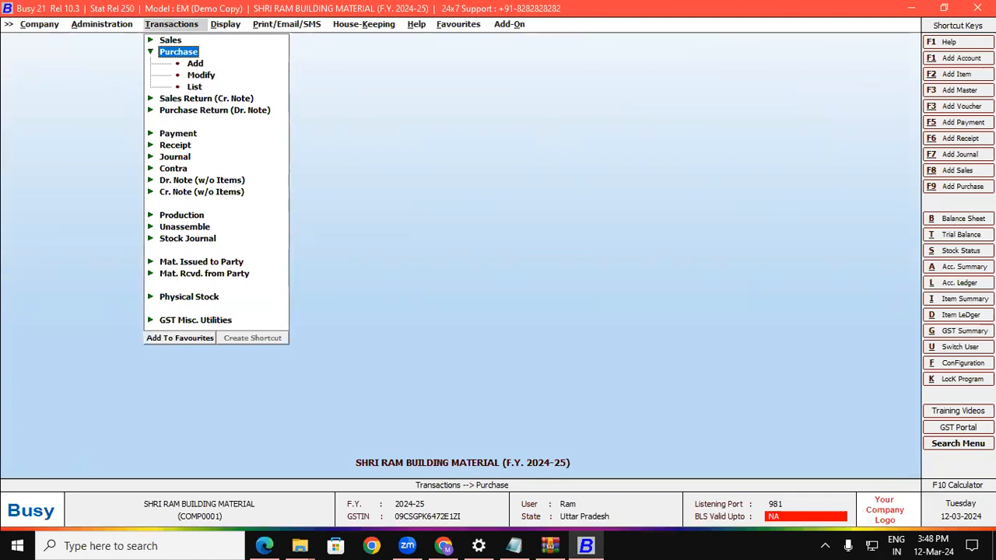
pyautogui.click(950, 191)
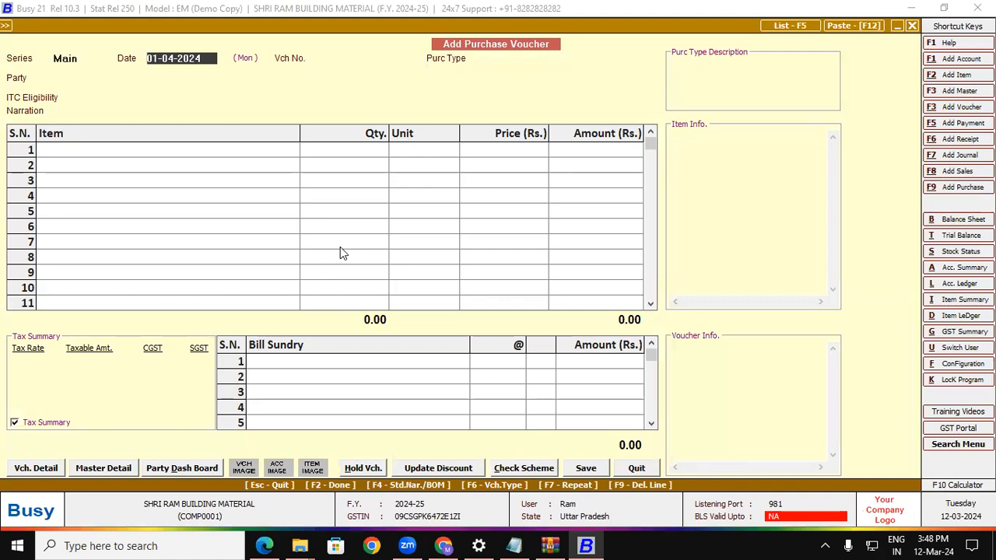
# Keep date 01-04-2024, set voucher number 1, and bring up the invoice PDF.
pyautogui.press('Return')
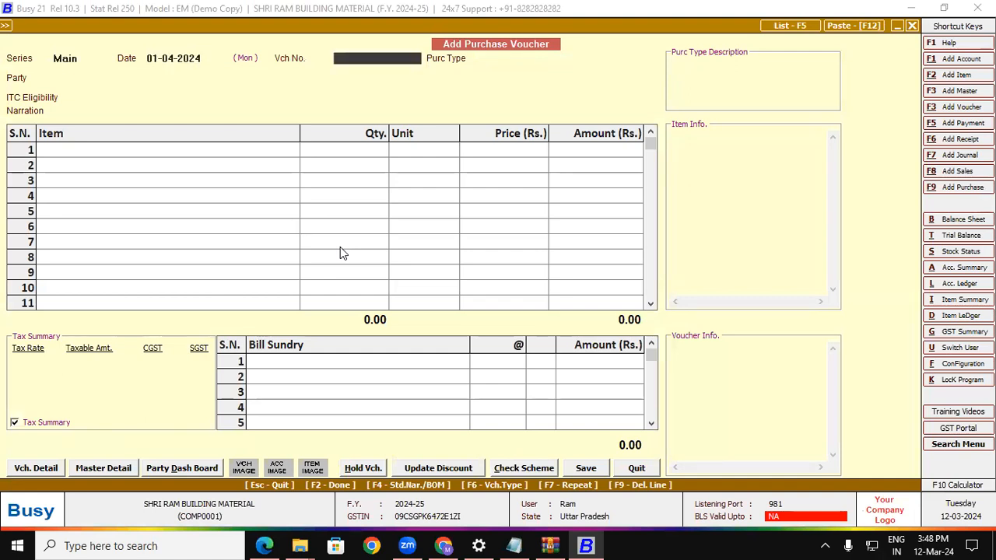
pyautogui.write('1')
pyautogui.press('Return')
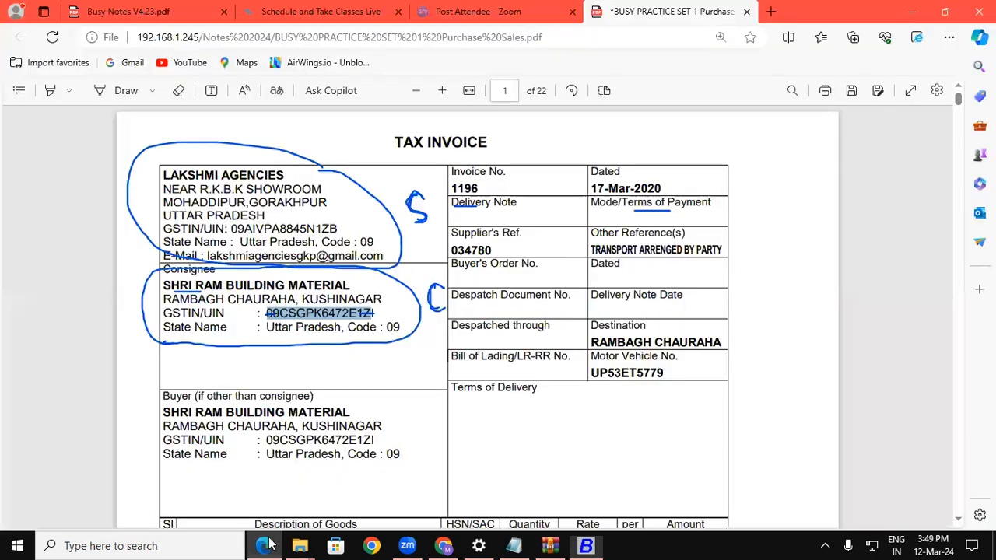
pyautogui.click(264, 545)
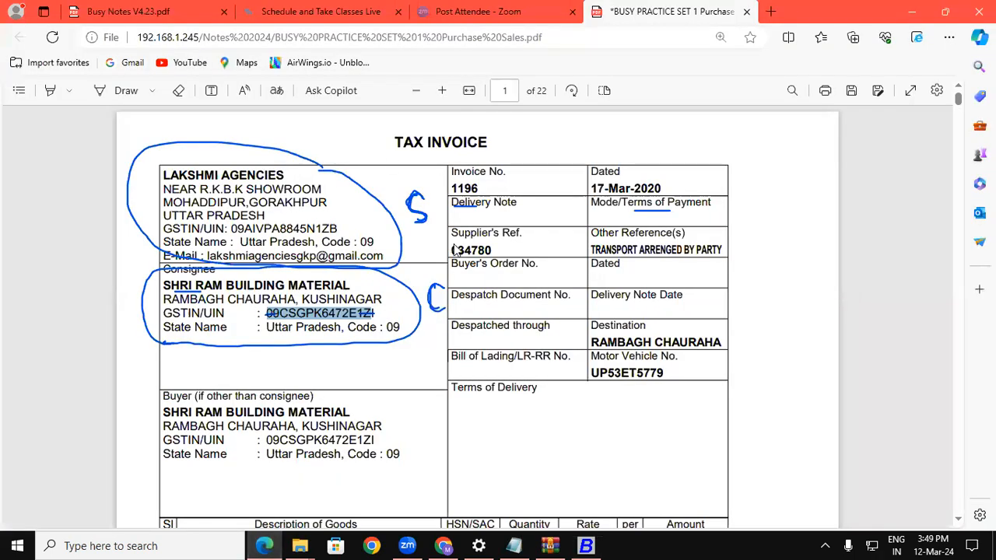
# Highlight GORAKHPUR and KUSHINAGAR in the addresses and ink an L mark in Terms of Delivery.
pyautogui.scroll(-1, 714, 332)
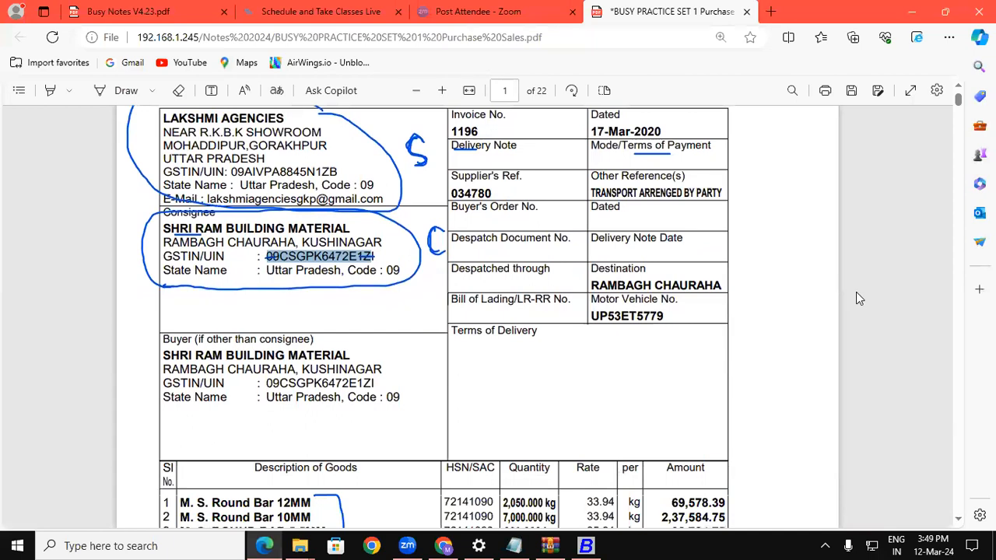
pyautogui.moveTo(250, 145); pyautogui.dragTo(327, 146)
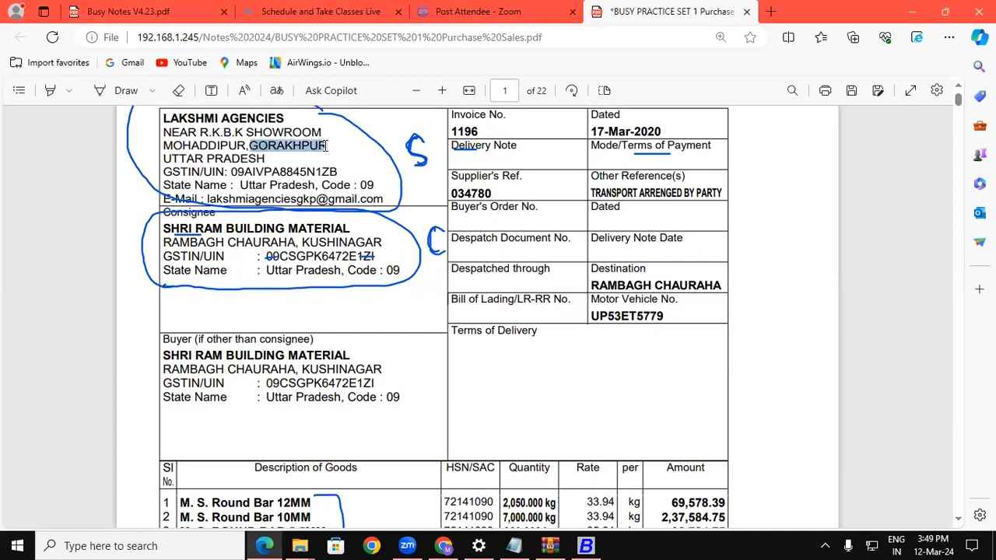
pyautogui.moveTo(303, 242); pyautogui.dragTo(382, 243)
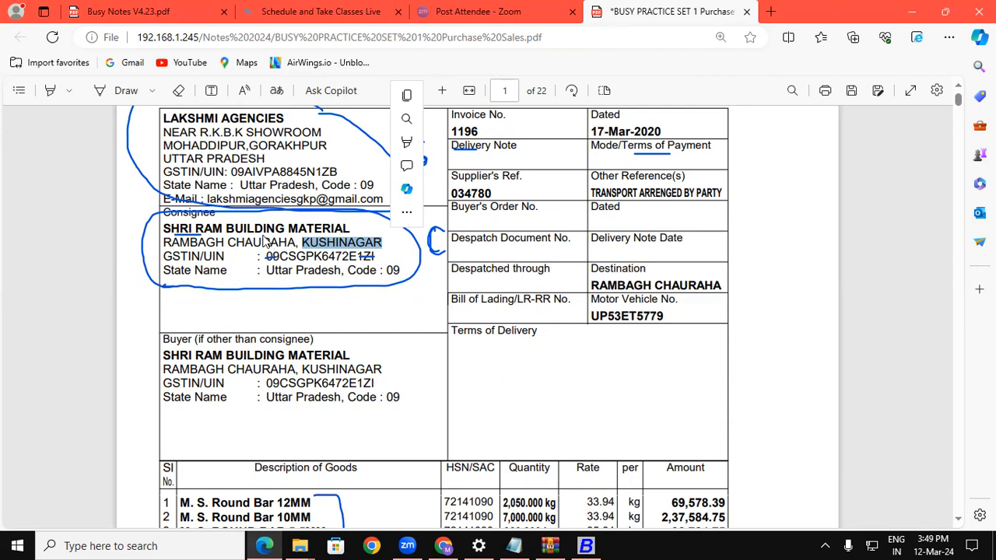
pyautogui.click(121, 90)
pyautogui.moveTo(487, 367)
pyautogui.mouseDown()
pyautogui.moveTo(487, 389)
pyautogui.moveTo(508, 395)
pyautogui.moveTo(550, 379)
pyautogui.moveTo(543, 384)
pyautogui.mouseUp()
# Bracket the three quantity values and underline the Central and State Tax rates in ink.
pyautogui.scroll(-3, 828, 469)
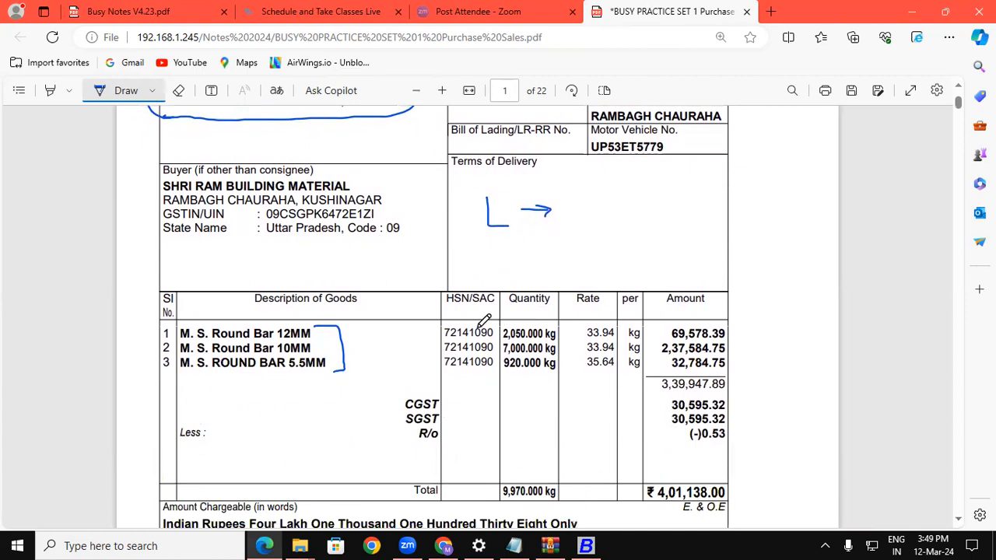
pyautogui.moveTo(507, 333); pyautogui.dragTo(501, 367)
pyautogui.scroll(-3, 495, 413)
pyautogui.moveTo(470, 408); pyautogui.dragTo(483, 407)
pyautogui.moveTo(576, 410); pyautogui.dragTo(593, 410)
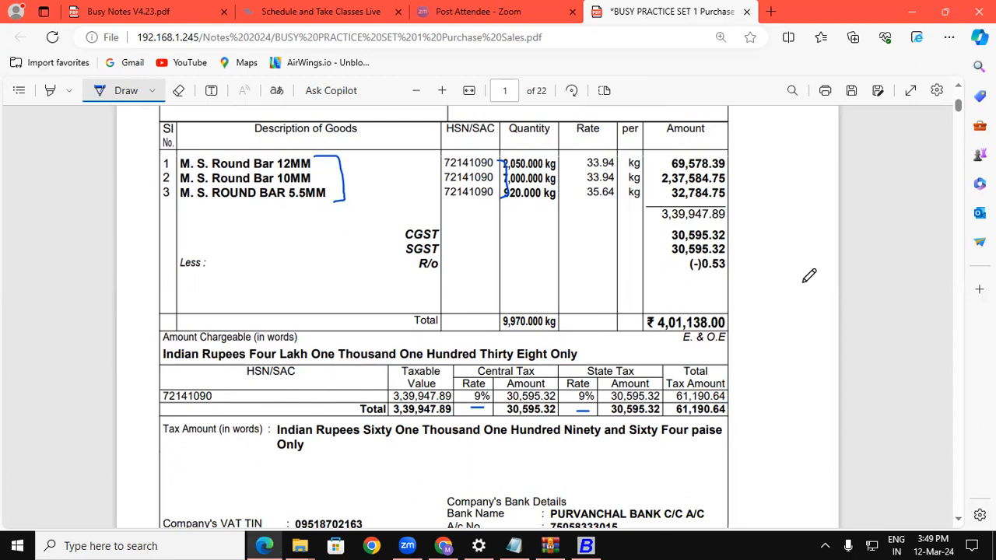
pyautogui.click(958, 87)
pyautogui.click(958, 88)
pyautogui.click(958, 89)
# Circle the L mark, write 18% beside the arrow, and return to BUSY.
pyautogui.moveTo(505, 363)
pyautogui.mouseDown()
pyautogui.moveTo(481, 358)
pyautogui.moveTo(475, 393)
pyautogui.moveTo(505, 403)
pyautogui.moveTo(517, 382)
pyautogui.moveTo(504, 358)
pyautogui.mouseUp()
pyautogui.moveTo(581, 361)
pyautogui.mouseDown()
pyautogui.moveTo(580, 397)
pyautogui.moveTo(608, 389)
pyautogui.moveTo(618, 350)
pyautogui.moveTo(615, 368)
pyautogui.moveTo(653, 393)
pyautogui.mouseUp()
pyautogui.click(638, 377)
pyautogui.click(670, 381)
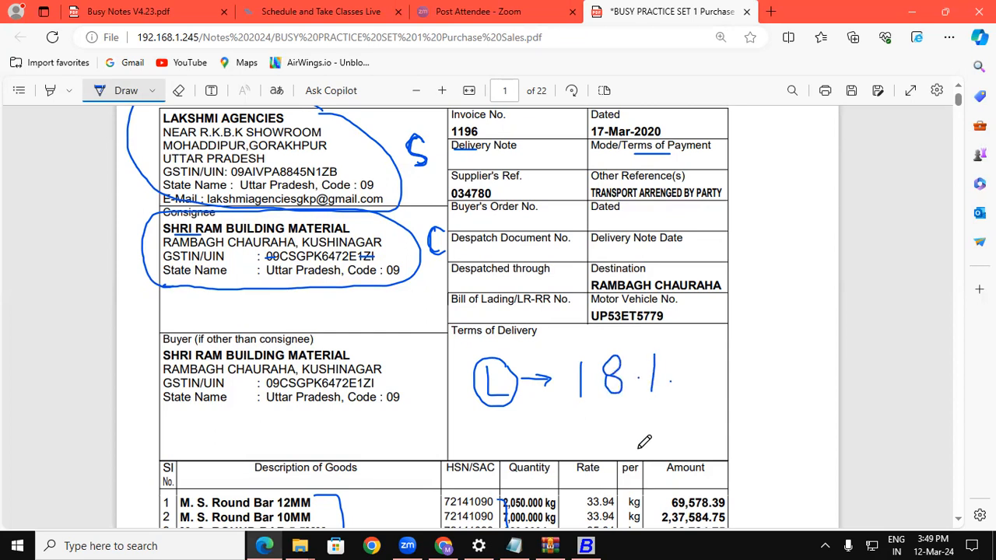
pyautogui.click(586, 546)
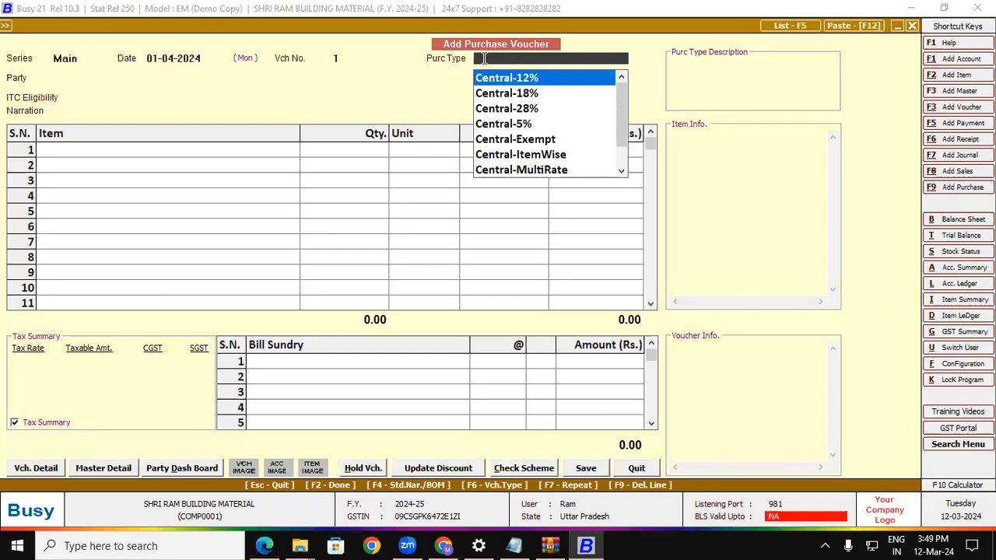
# Choose Local-18% as the purchase type and press F3 to add a new party account.
pyautogui.write('18')
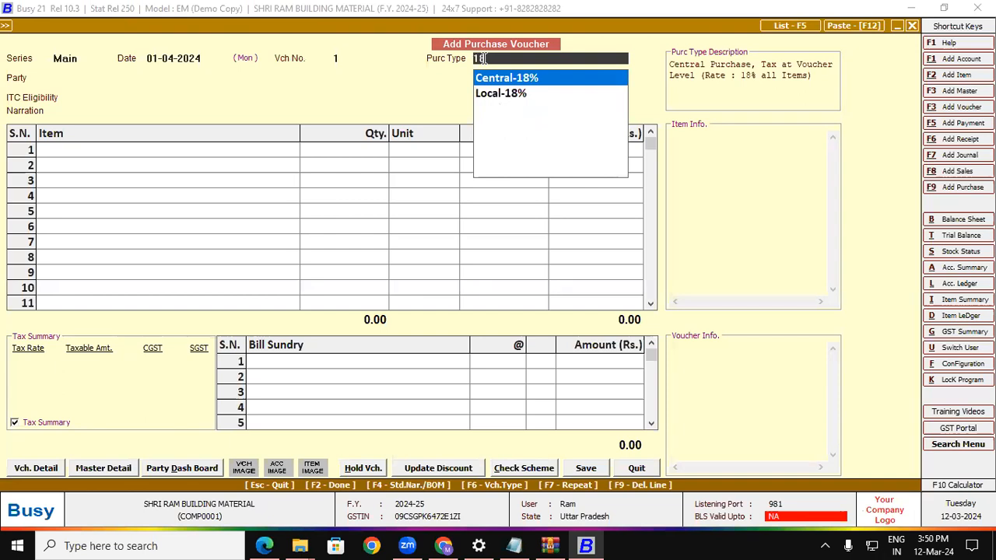
pyautogui.press('Down')
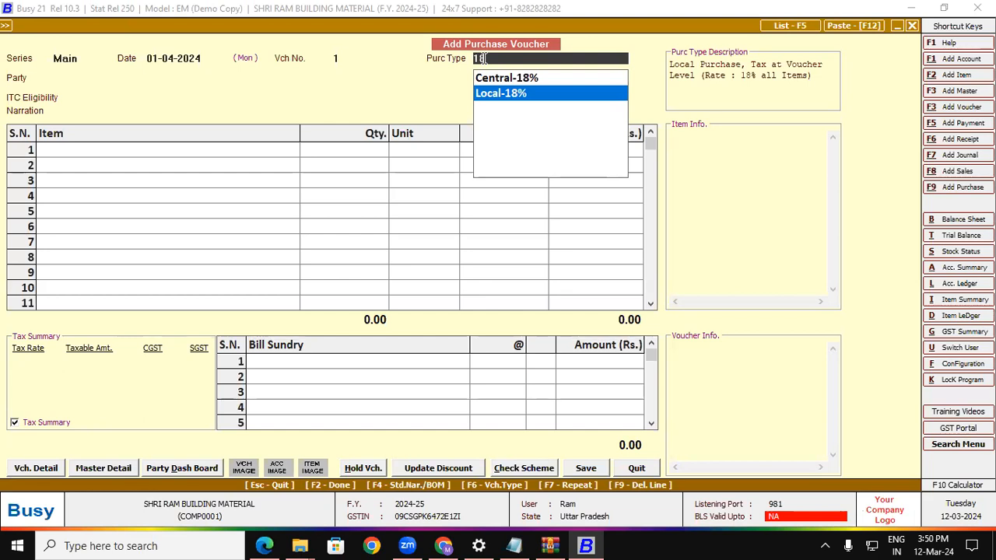
pyautogui.press('Up')
pyautogui.press('Down')
pyautogui.press('Return')
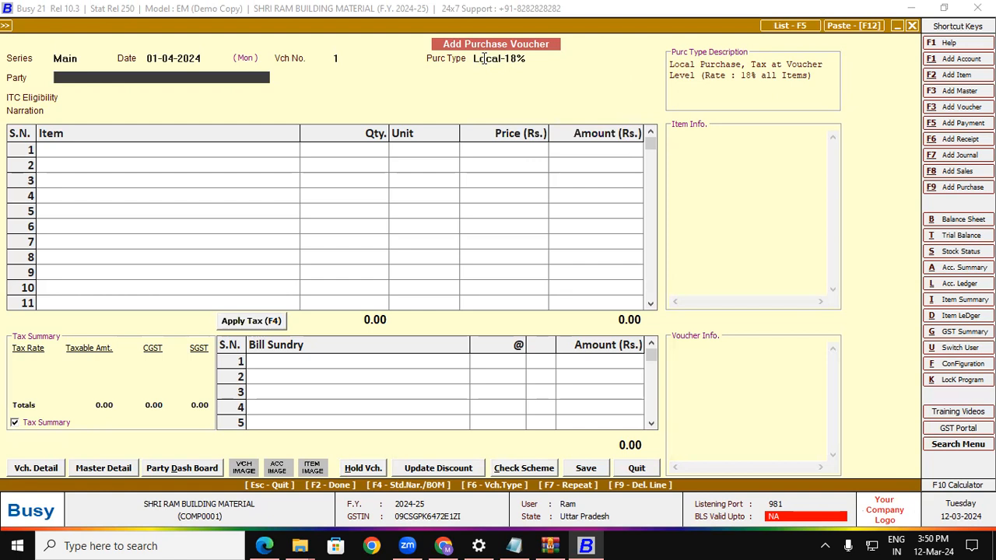
pyautogui.press('F3')
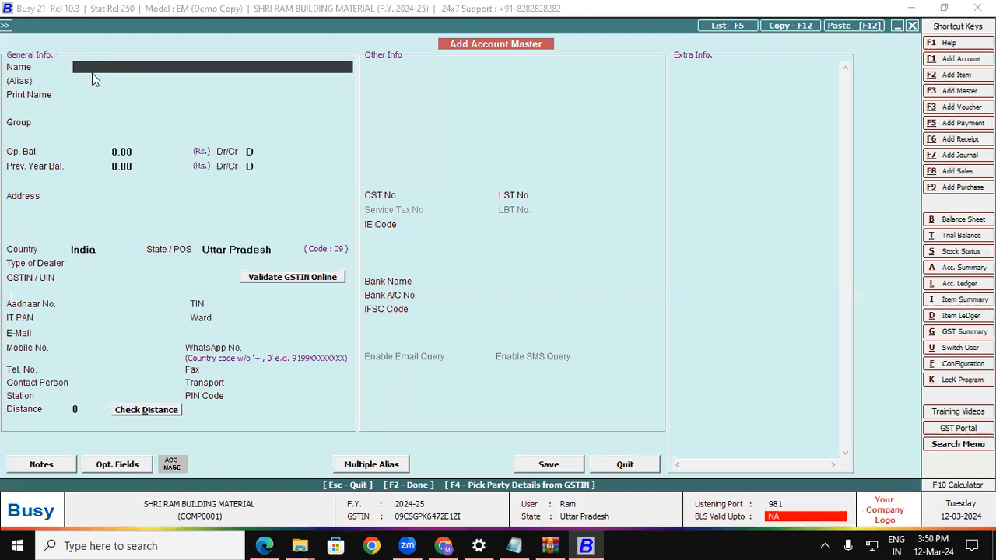
# Copy LAKSHMI AGENCIES from the invoice PDF into the new account's Name field.
pyautogui.click(264, 545)
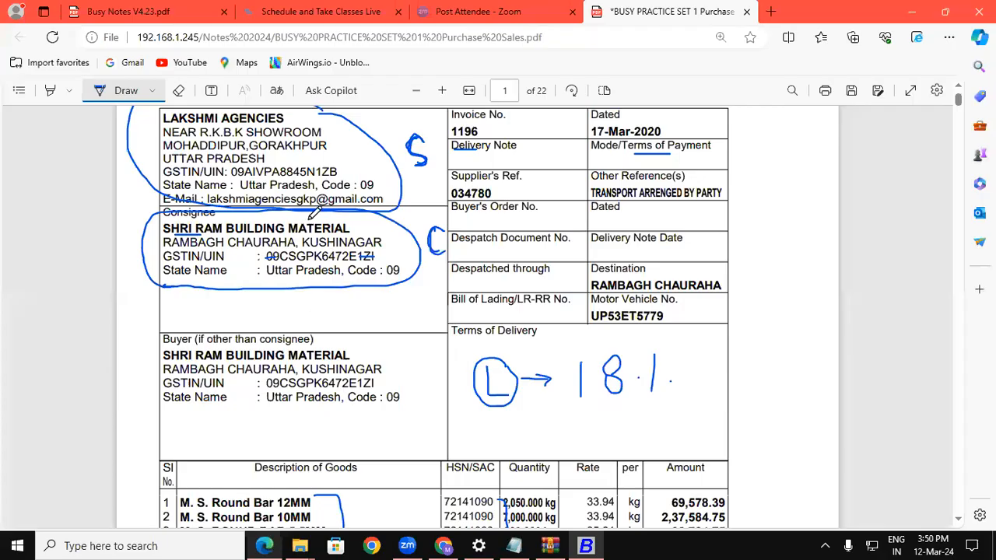
pyautogui.click(153, 91)
pyautogui.click(358, 131)
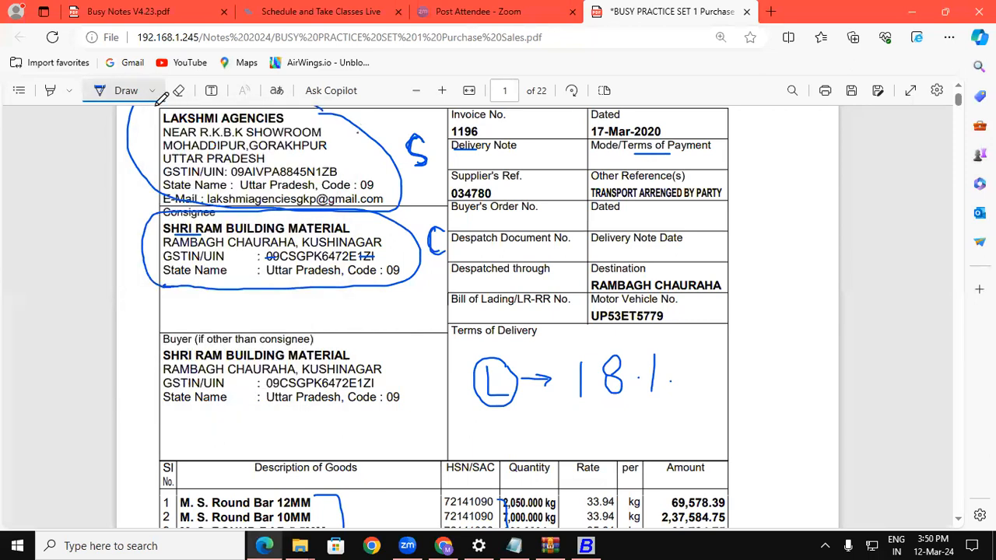
pyautogui.click(118, 88)
pyautogui.moveTo(162, 115); pyautogui.dragTo(283, 118)
pyautogui.hotkey('ctrl', 'c')
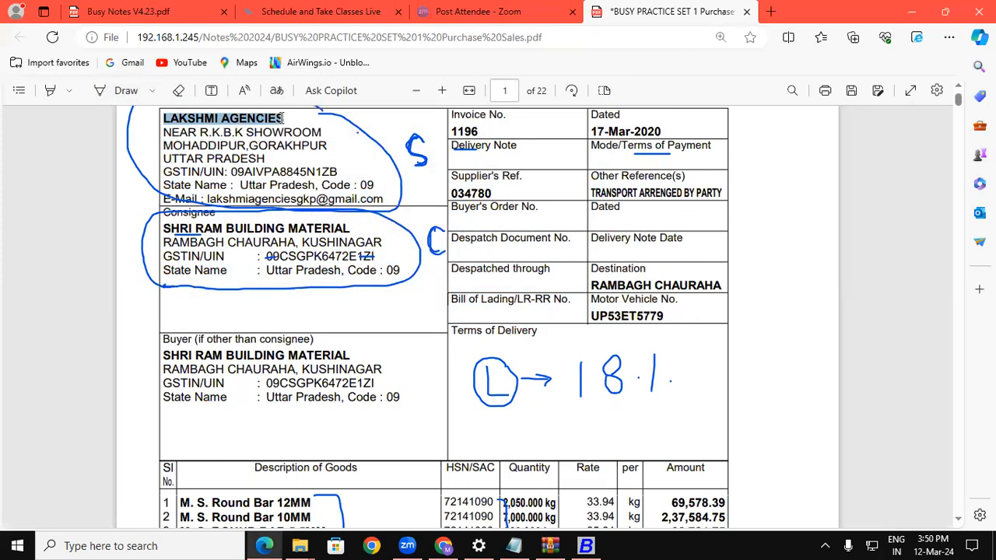
pyautogui.click(588, 545)
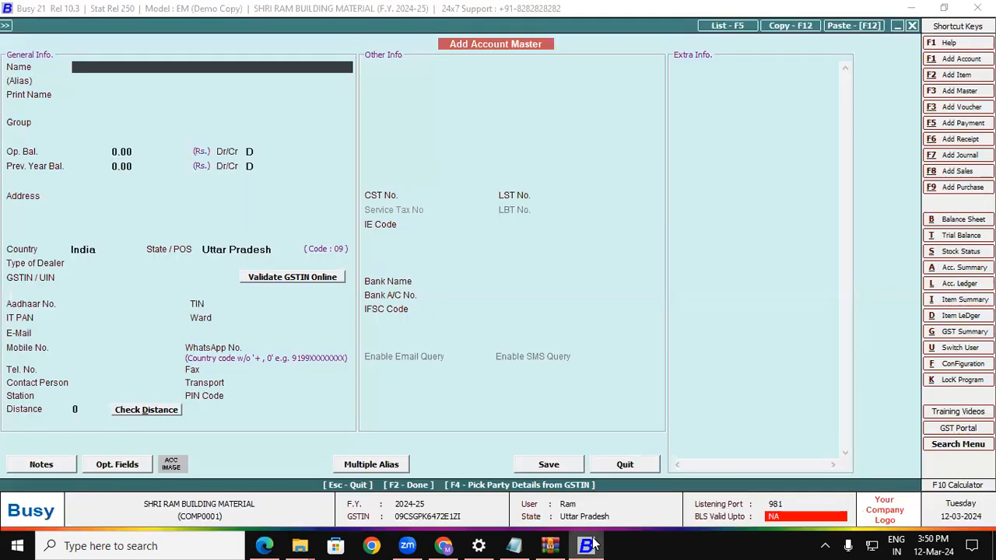
pyautogui.hotkey('ctrl', 'v')
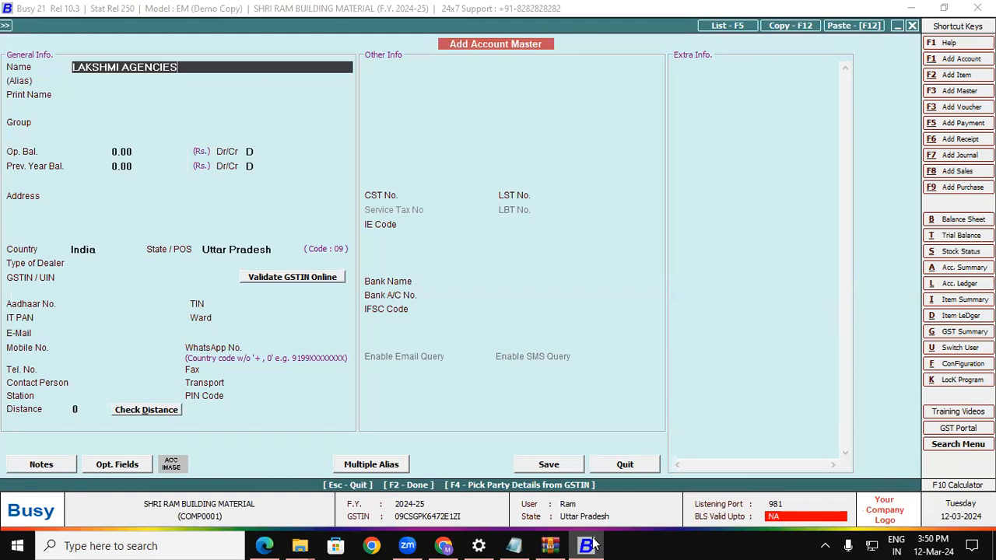
# Place the account in the Sundry Creditors group and move on to the address.
pyautogui.press('Return')
pyautogui.press('Return')
pyautogui.press('Return')
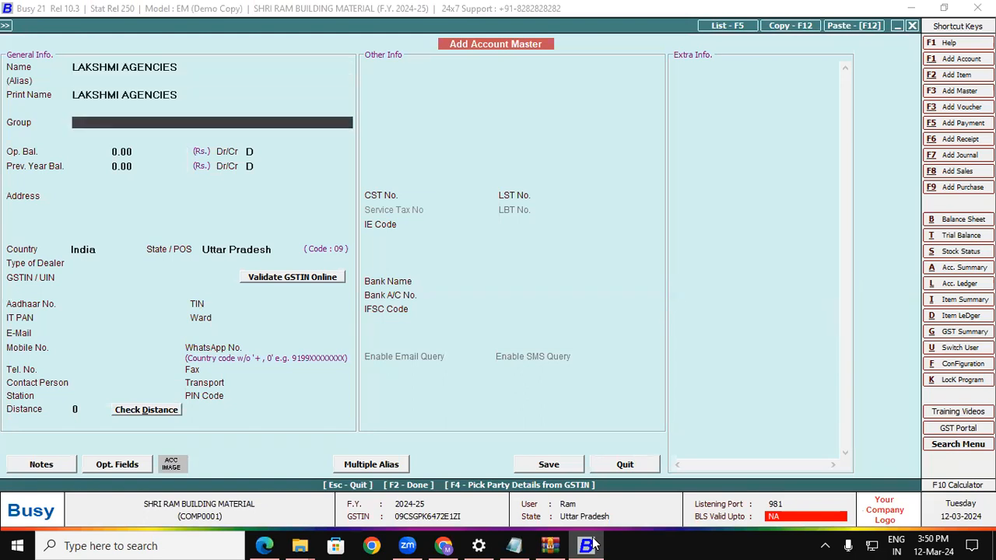
pyautogui.write('sun')
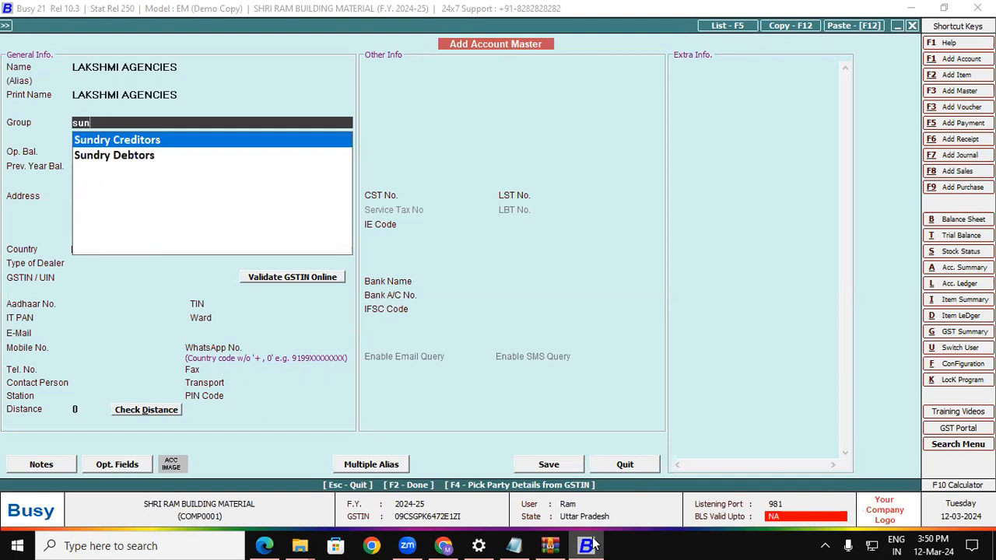
pyautogui.press('Return')
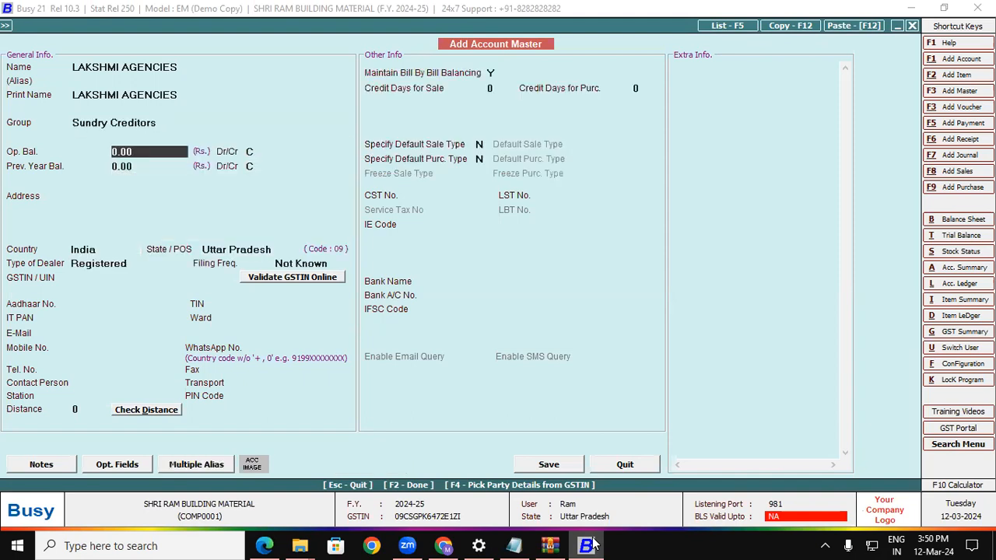
pyautogui.press('Return')
pyautogui.press('Return')
pyautogui.press('Return')
pyautogui.press('Return')
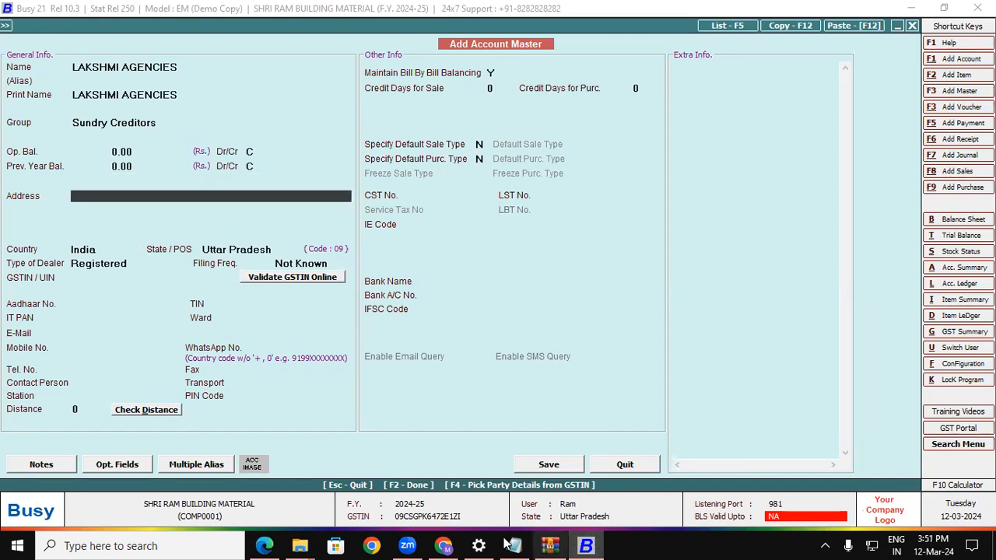
# Copy the supplier's first address line from the invoice into Address line 1.
pyautogui.click(278, 545)
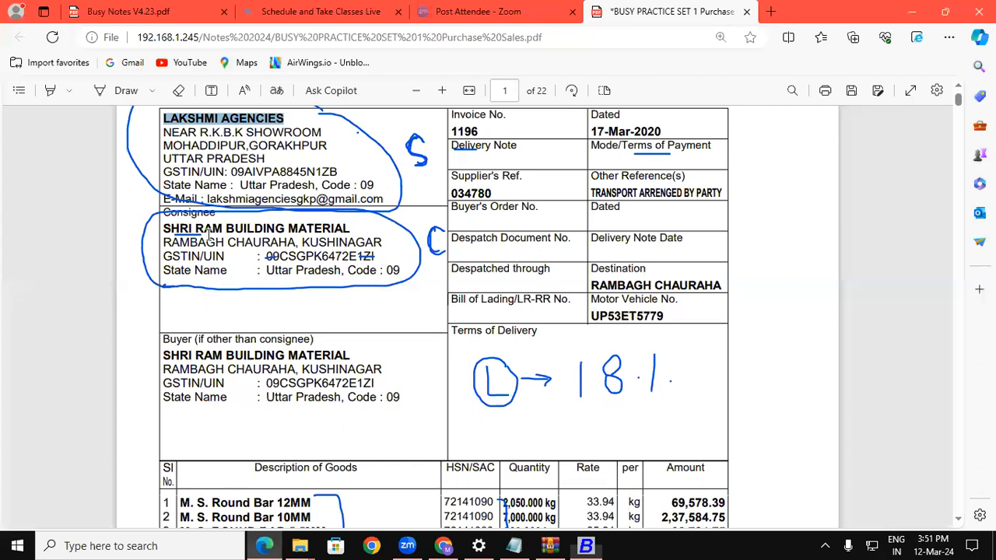
pyautogui.moveTo(163, 131); pyautogui.dragTo(317, 130)
pyautogui.hotkey('ctrl', 'c')
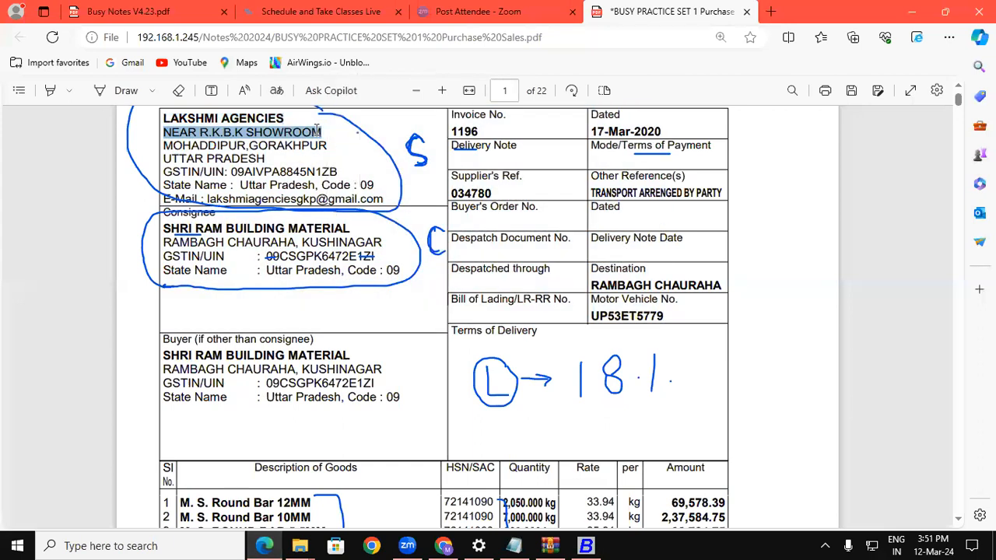
pyautogui.click(585, 545)
pyautogui.hotkey('ctrl', 'v')
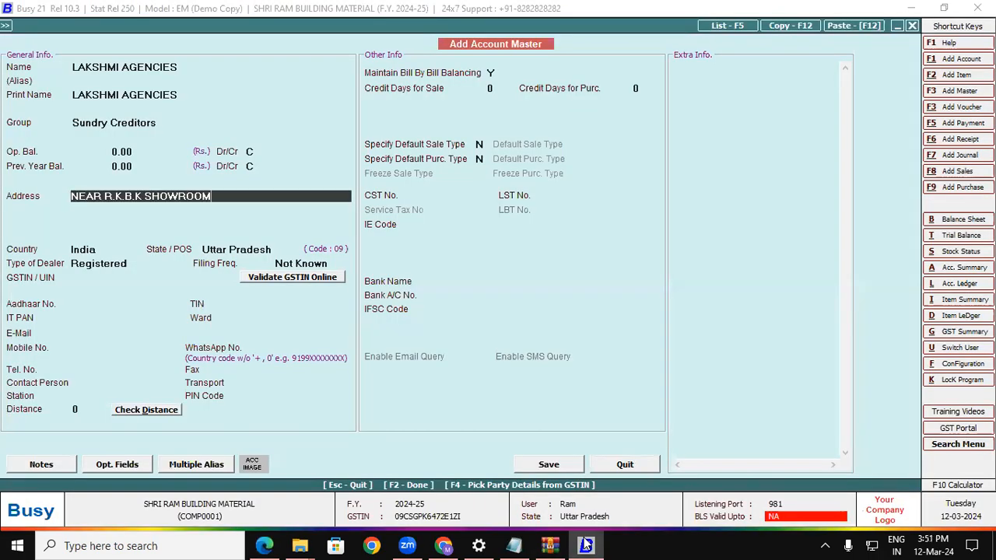
pyautogui.press('Return')
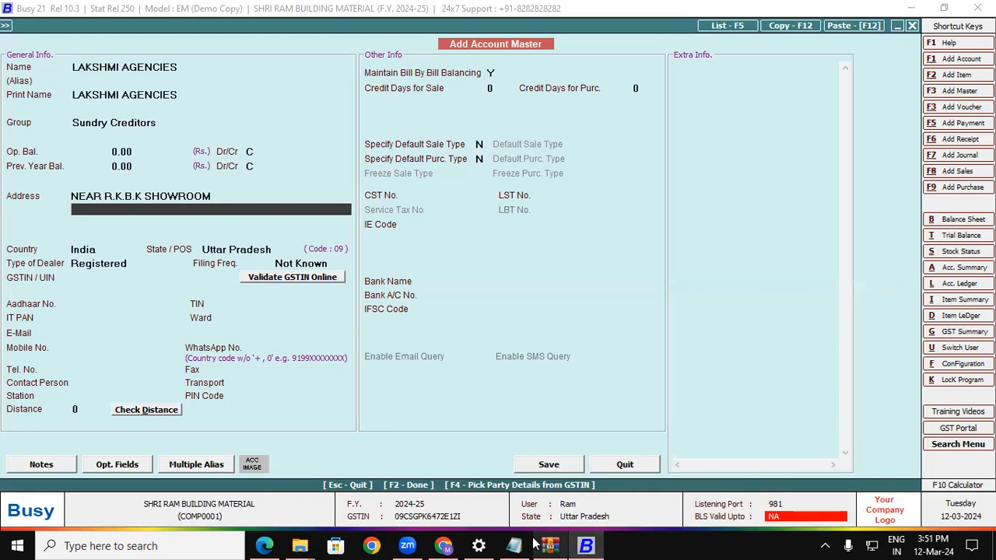
# Paste the second address line, keep Uttar Pradesh and Registered, then select the supplier's GSTIN on the invoice.
pyautogui.click(265, 545)
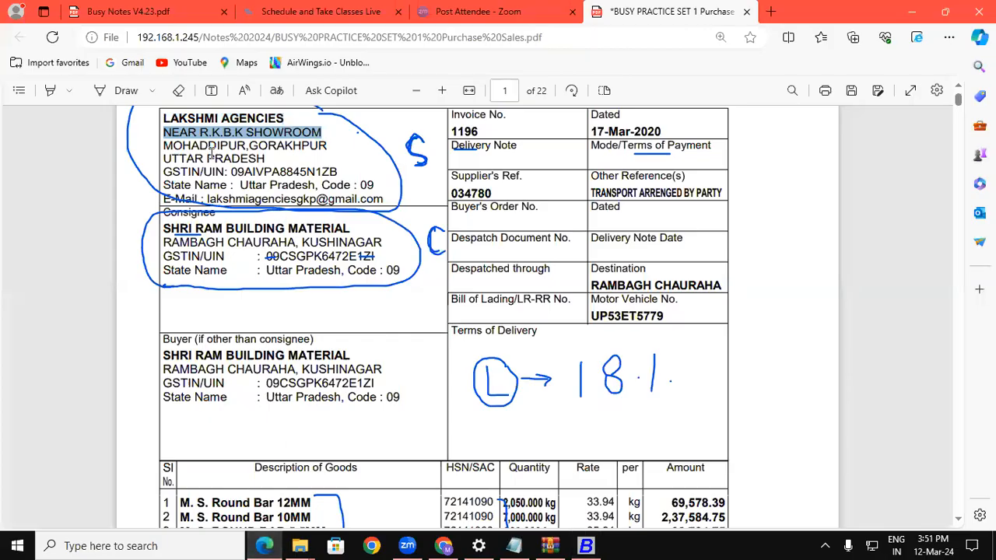
pyautogui.moveTo(165, 145); pyautogui.dragTo(323, 145)
pyautogui.hotkey('ctrl', 'c')
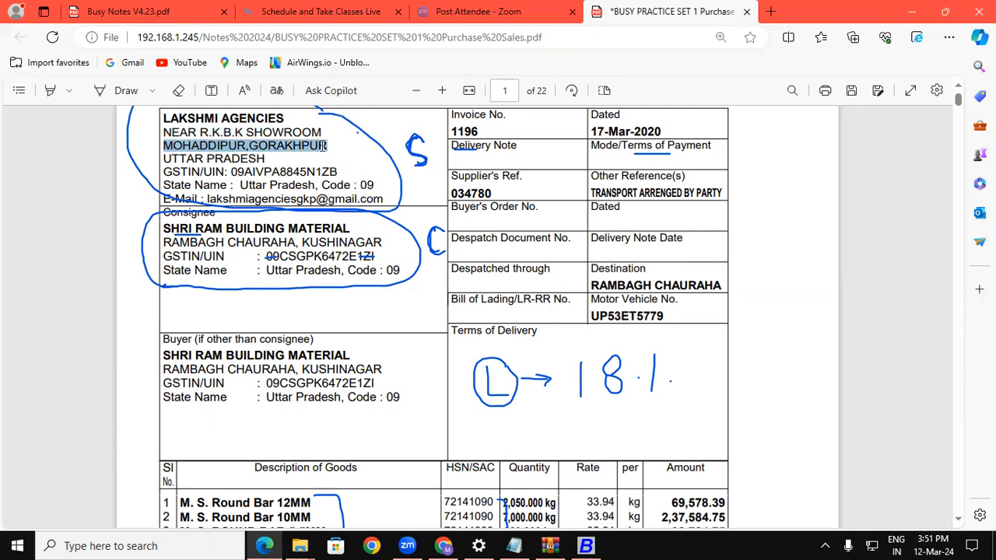
pyautogui.click(586, 546)
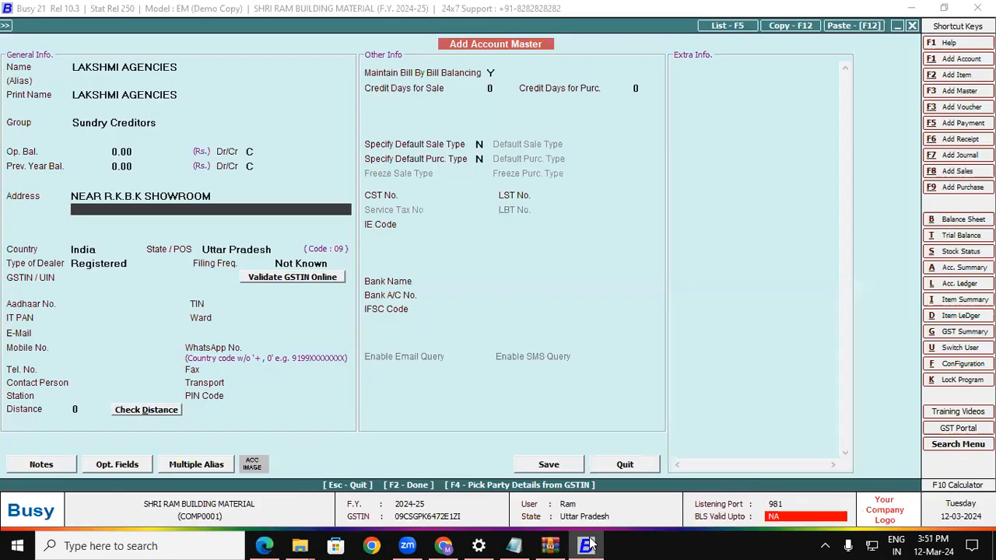
pyautogui.hotkey('ctrl', 'v')
pyautogui.press('Return')
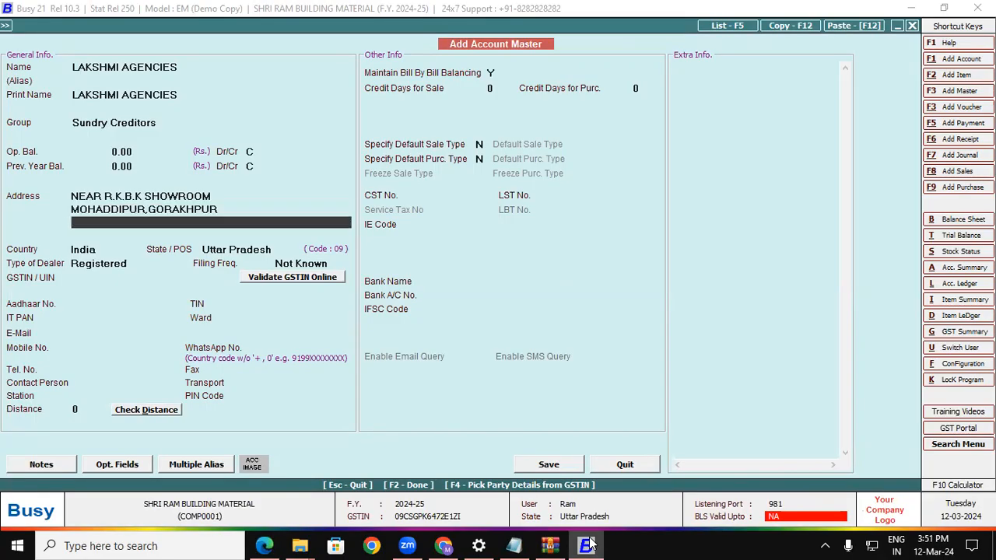
pyautogui.press('Return')
pyautogui.press('Return')
pyautogui.press('Return')
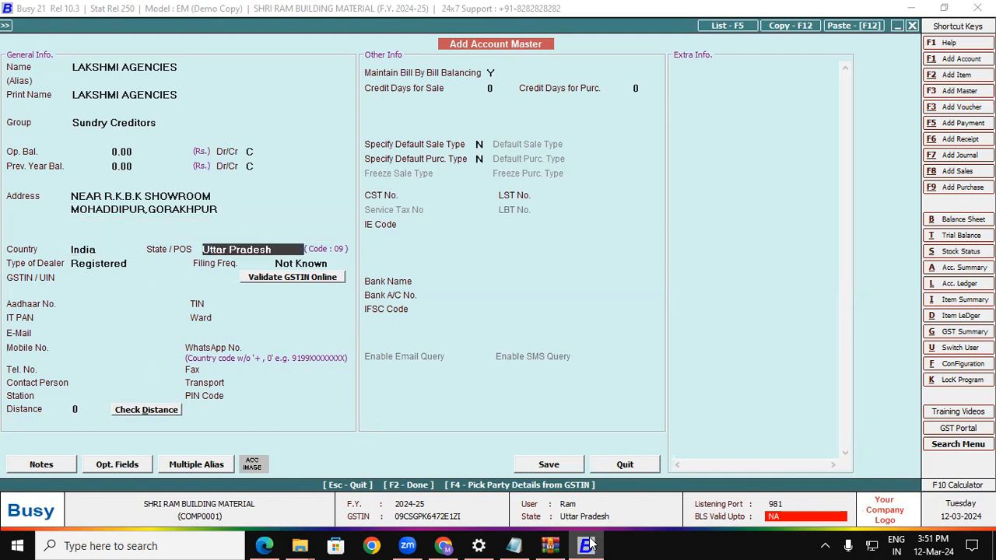
pyautogui.press('Return')
pyautogui.press('Return')
pyautogui.press('Return')
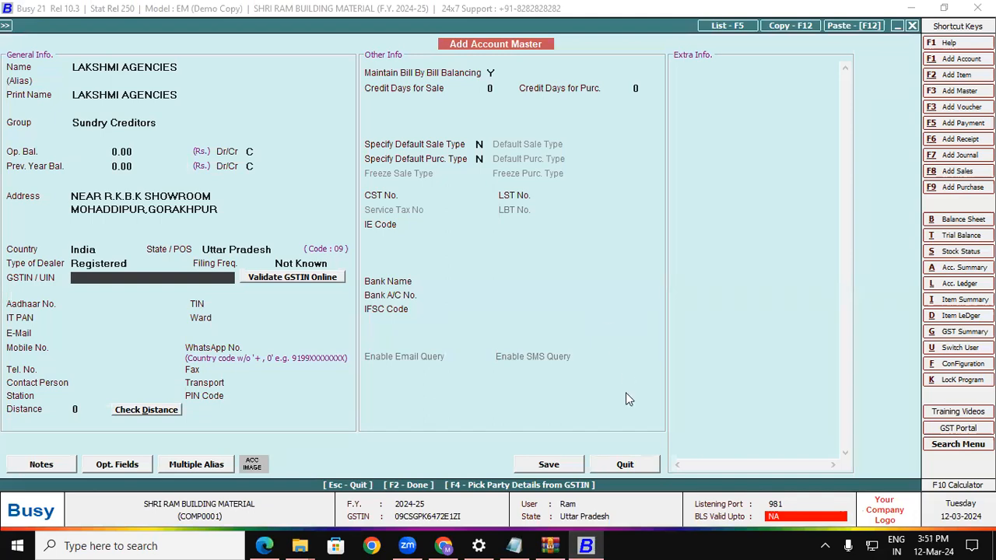
pyautogui.click(265, 545)
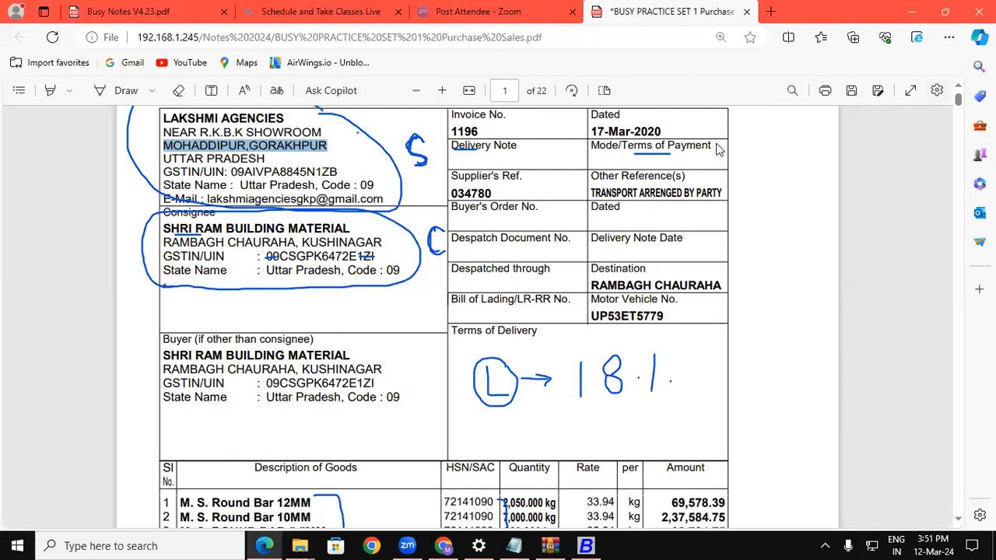
pyautogui.moveTo(233, 172); pyautogui.dragTo(336, 171)
pyautogui.hotkey('ctrl', 'c')
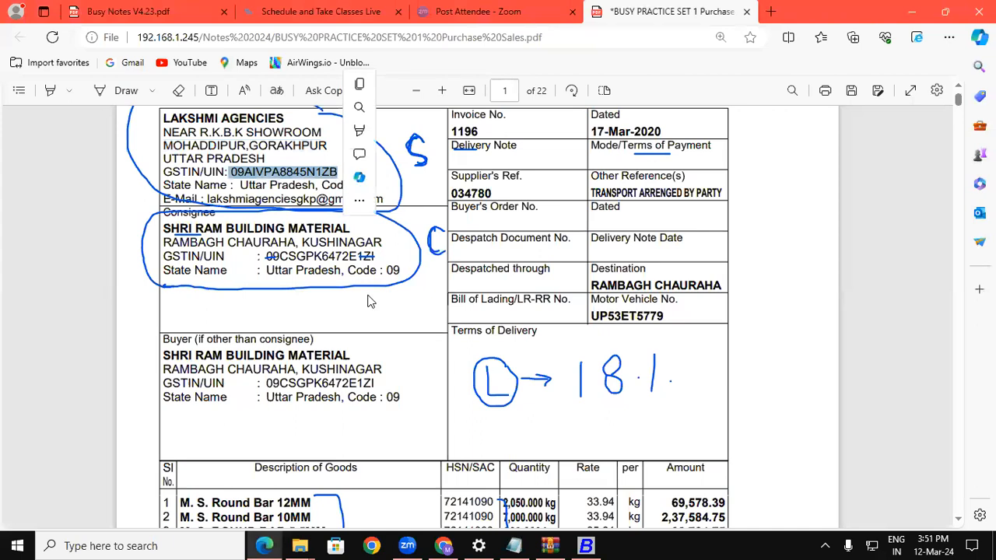
# Paste the supplier's GSTIN into the LAKSHMI AGENCIES account, decline the length warning, and confirm it so PAN fills in.
pyautogui.click(586, 546)
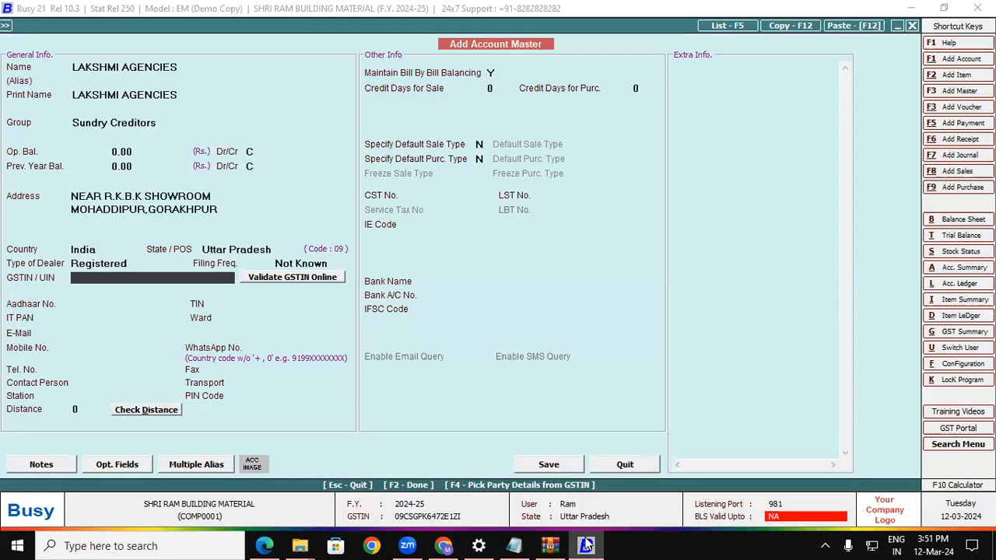
pyautogui.hotkey('ctrl', 'v')
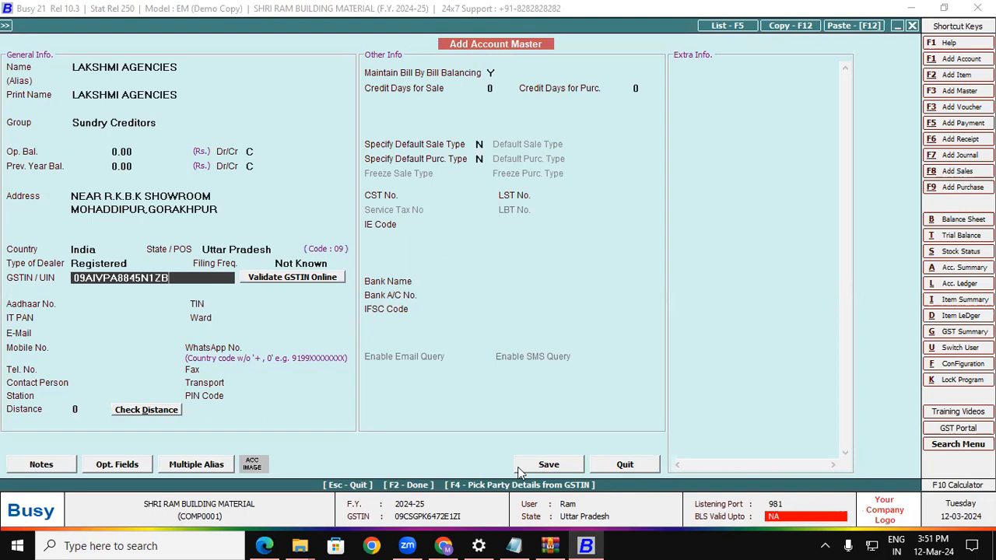
pyautogui.click(77, 305)
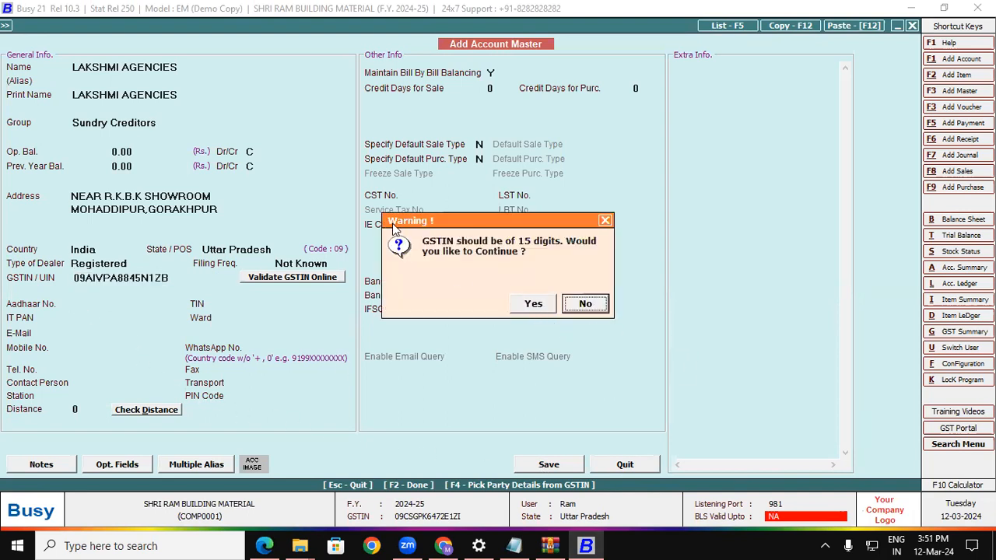
pyautogui.moveTo(394, 225); pyautogui.dragTo(377, 310)
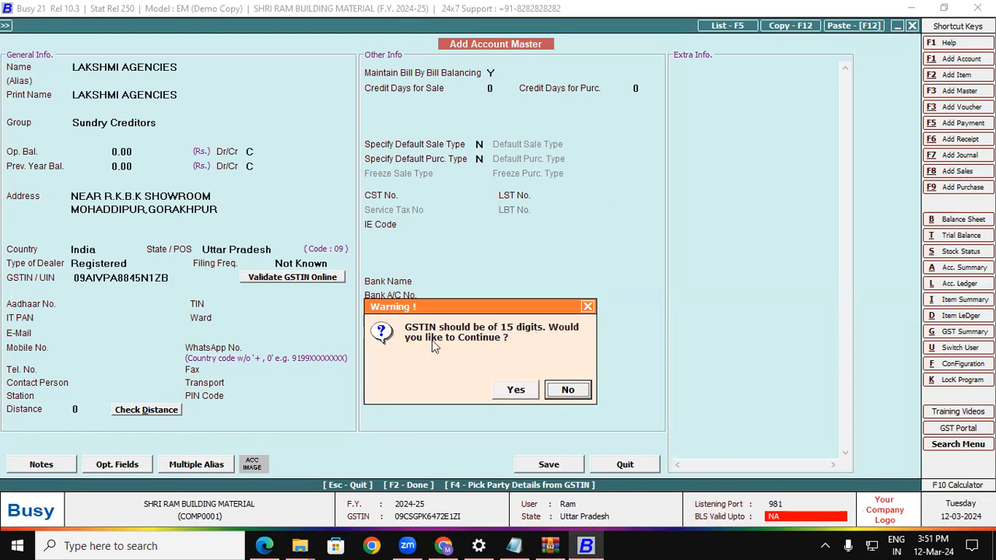
pyautogui.click(567, 391)
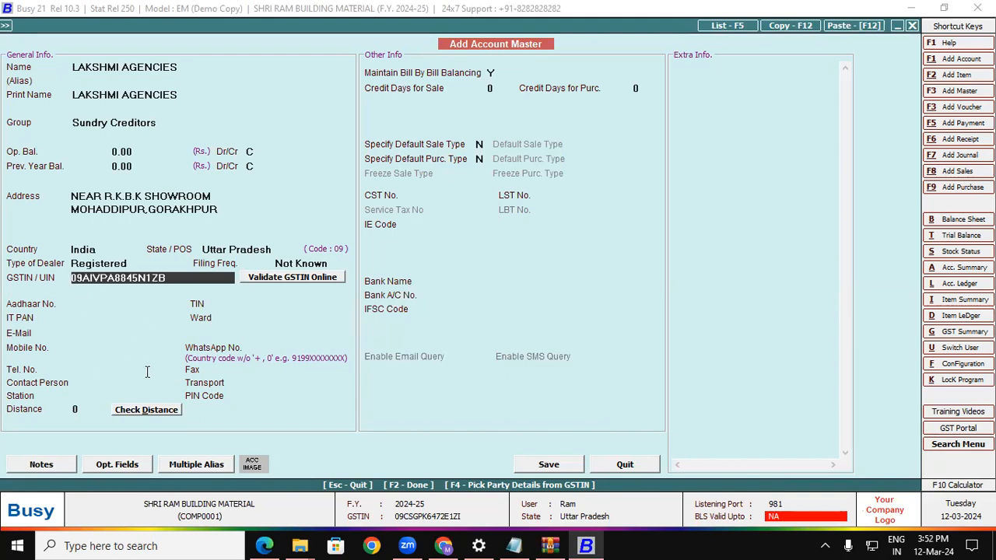
pyautogui.press('Return')
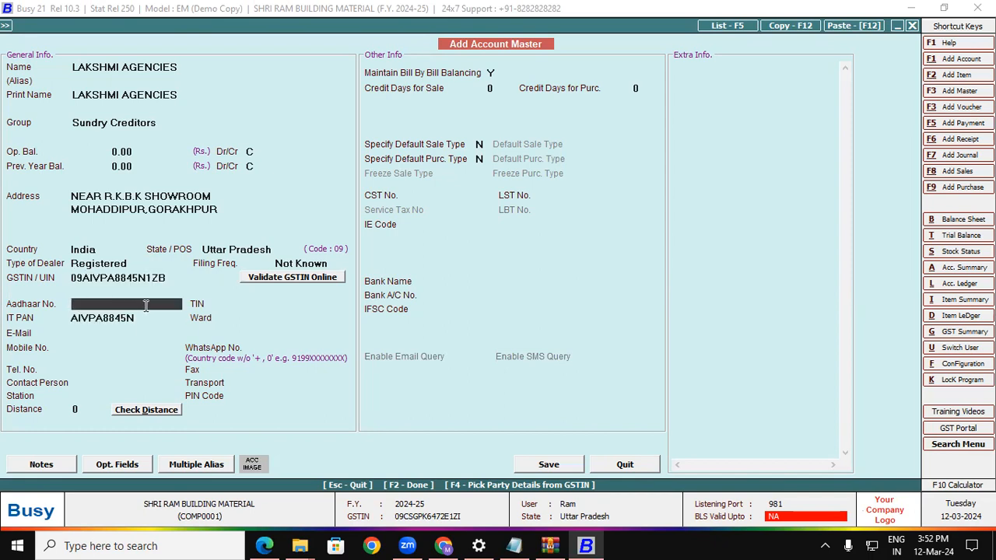
# Skip the TIN, e-mail, mobile and telephone fields and save the LAKSHMI AGENCIES account.
pyautogui.click(225, 304)
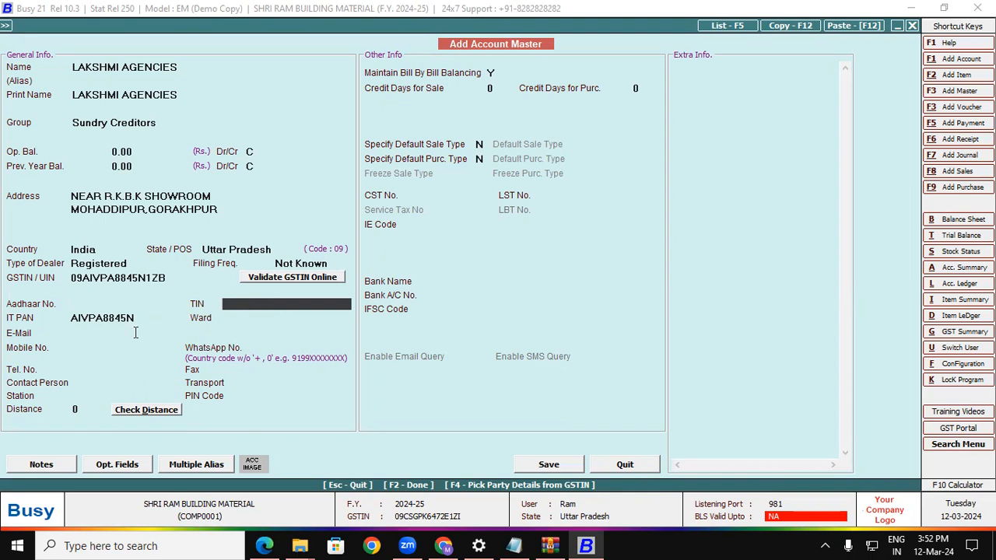
pyautogui.click(82, 333)
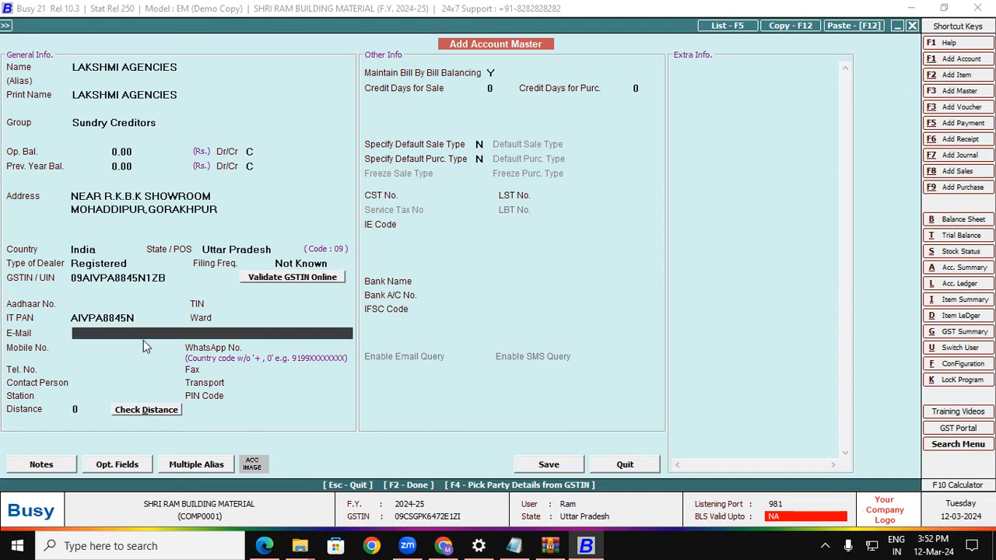
pyautogui.click(96, 347)
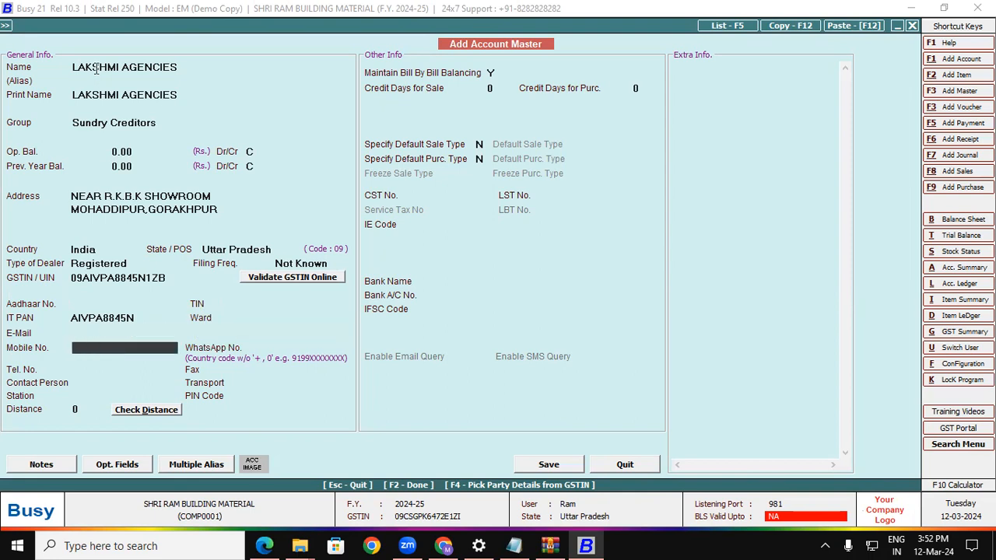
pyautogui.click(77, 382)
pyautogui.click(78, 367)
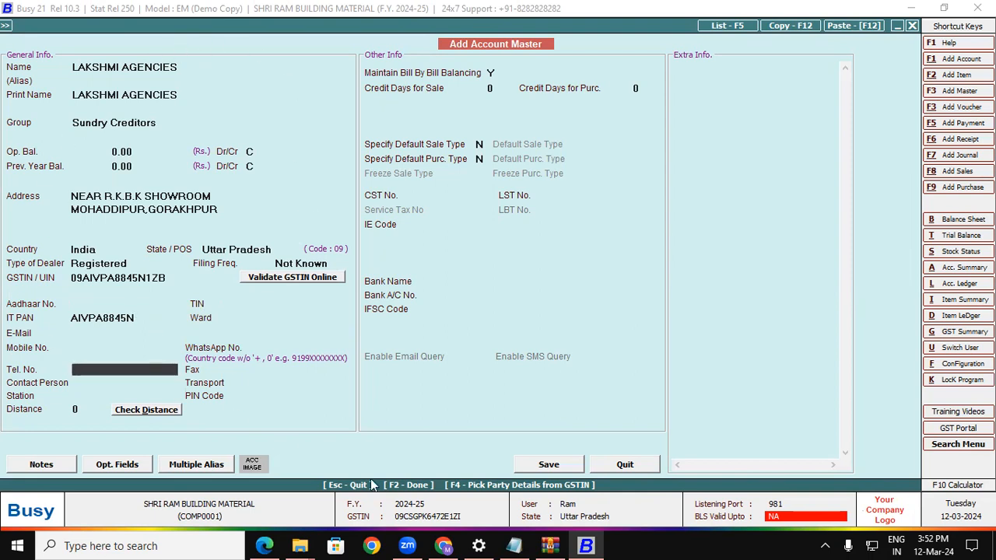
pyautogui.click(544, 464)
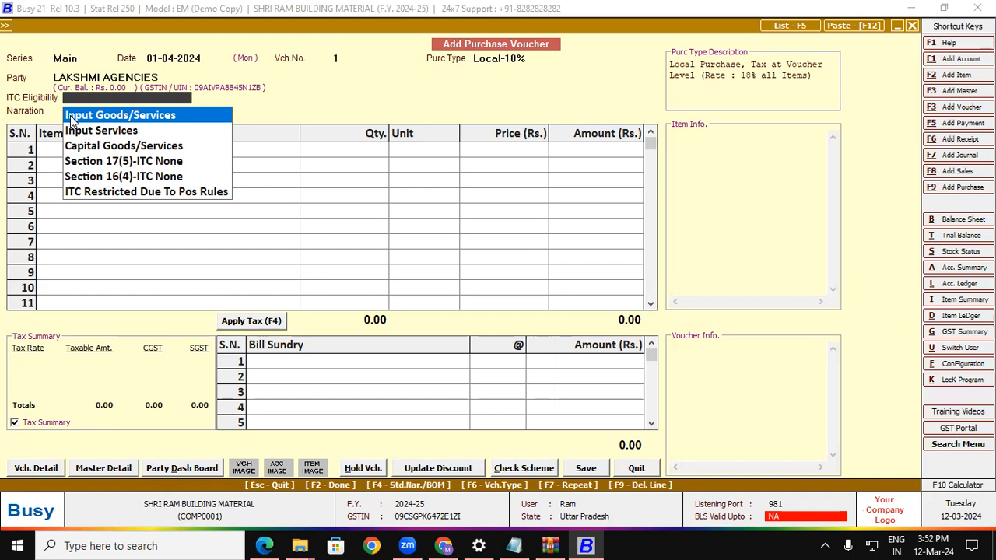
# Set ITC eligibility to Input Goods/Services and bring the invoice's item rows into view.
pyautogui.press('Return')
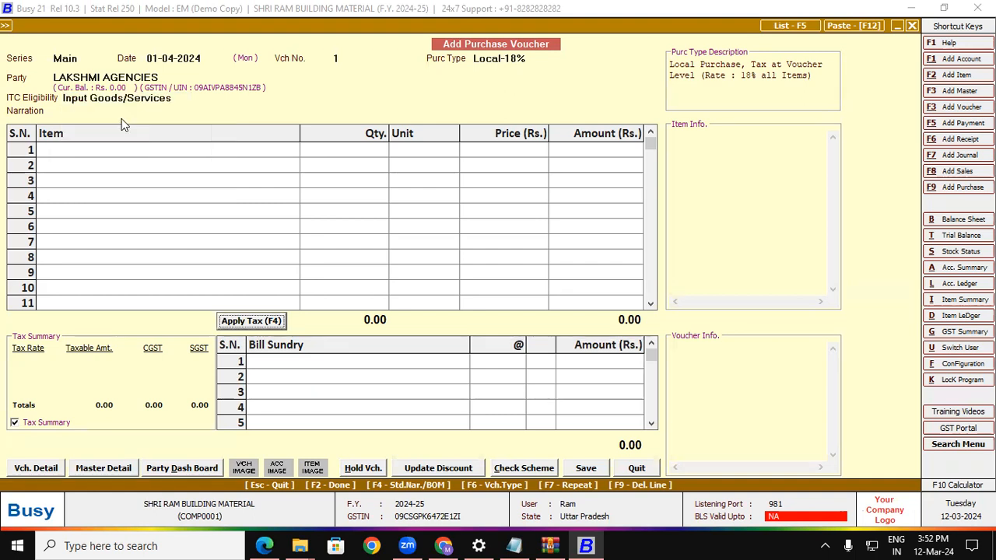
pyautogui.click(89, 152)
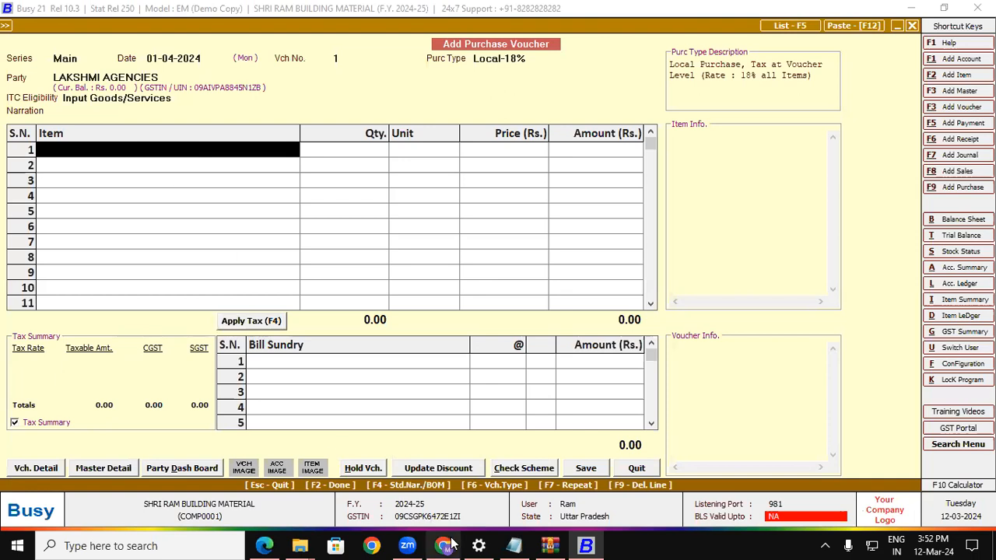
pyautogui.click(265, 544)
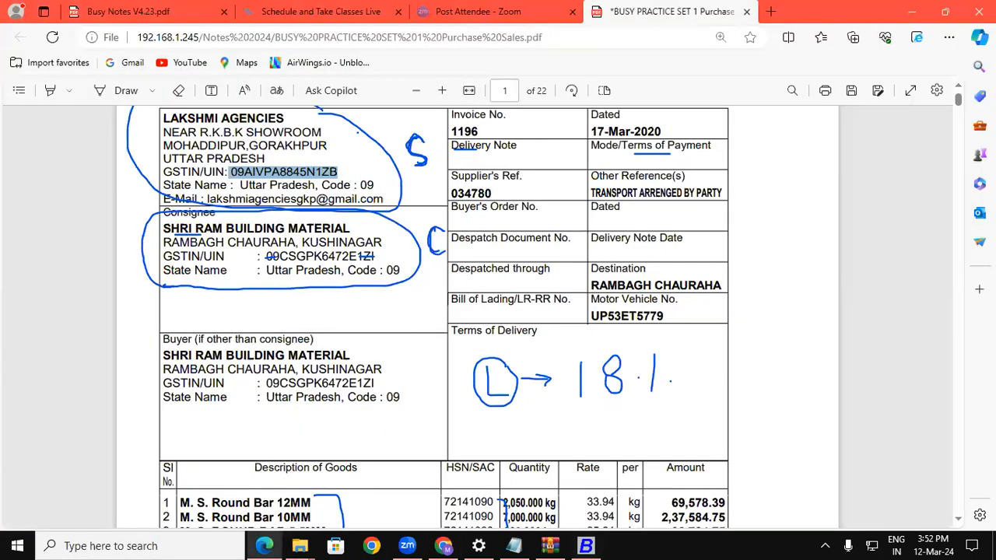
pyautogui.scroll(-5, 420, 432)
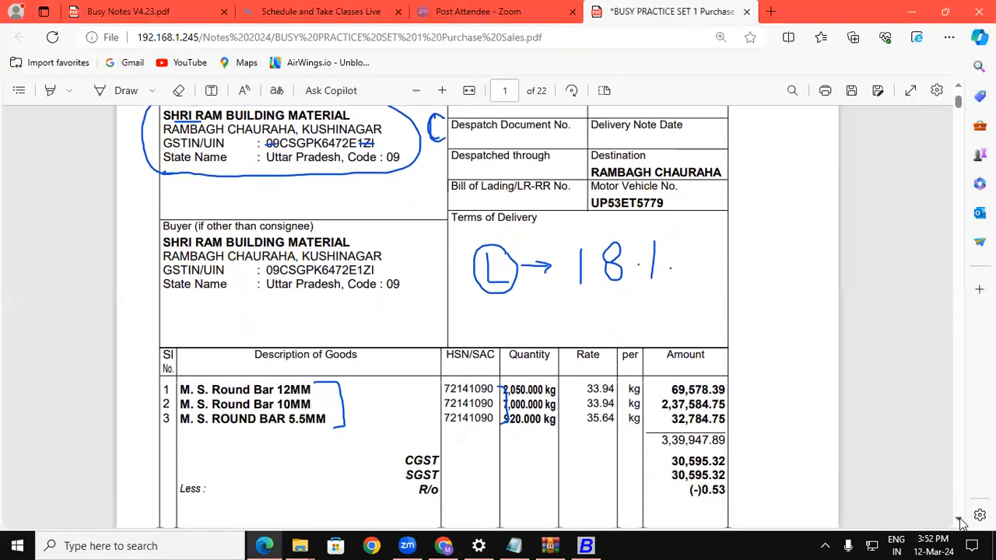
# Bracket the three M. S. Round Bar rows on the invoice and select the name M. S. Round Bar 12MM.
pyautogui.click(116, 90)
pyautogui.moveTo(319, 330)
pyautogui.mouseDown()
pyautogui.moveTo(358, 322)
pyautogui.moveTo(331, 343)
pyautogui.moveTo(340, 350)
pyautogui.moveTo(374, 336)
pyautogui.mouseUp()
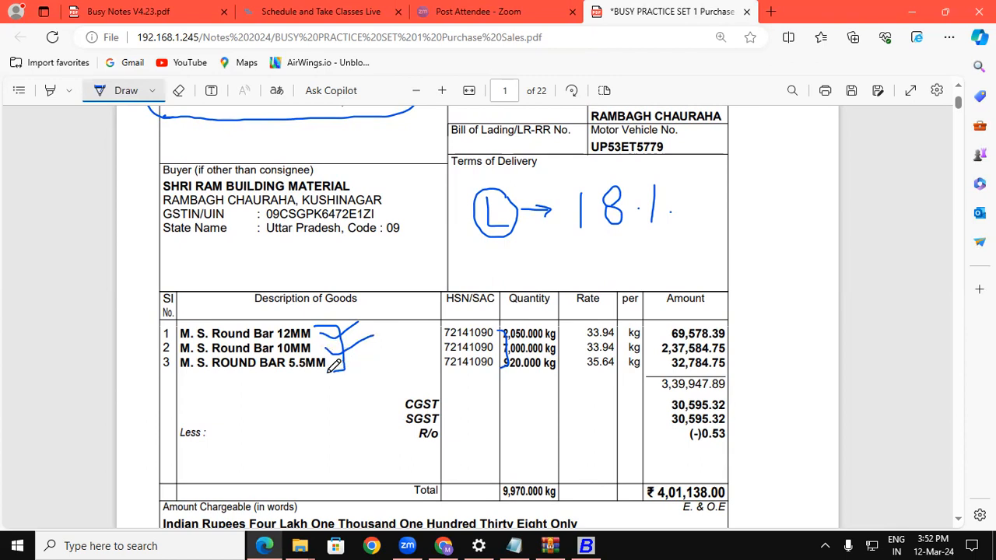
pyautogui.moveTo(339, 373); pyautogui.dragTo(365, 358)
pyautogui.click(131, 93)
pyautogui.moveTo(181, 333); pyautogui.dragTo(312, 334)
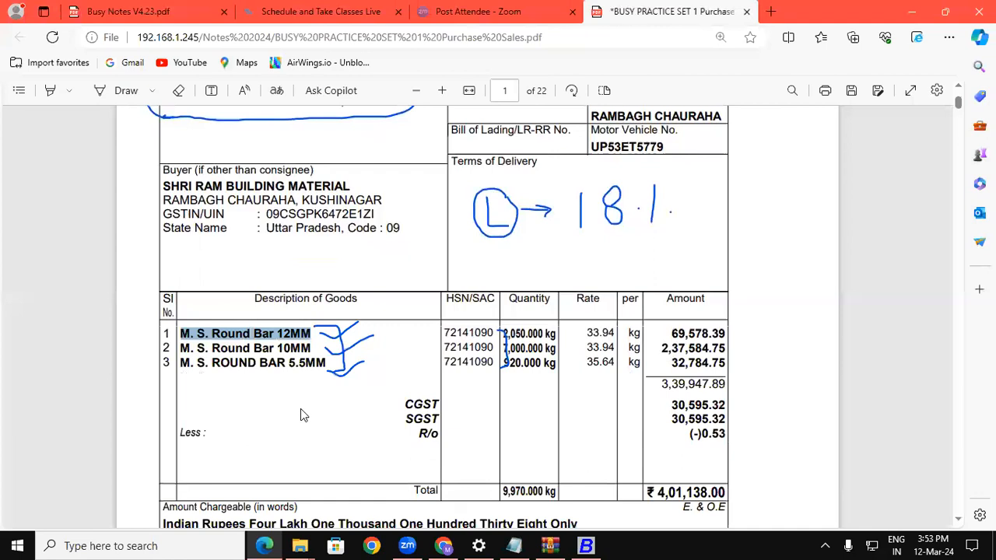
pyautogui.click(586, 545)
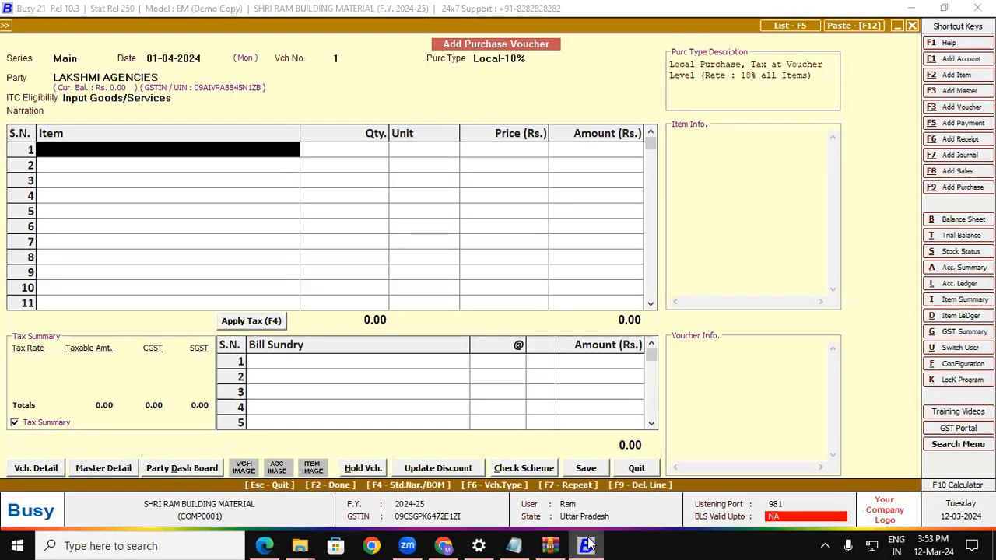
# Create a new item named 'M. S. Round Bar 12MM', keeping the same print name.
pyautogui.hotkey('alt', 'F2')
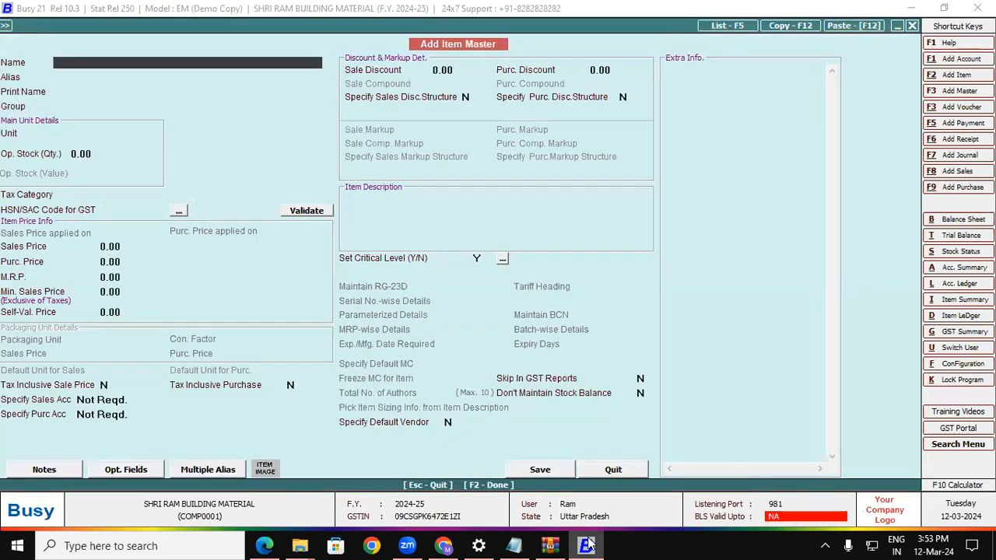
pyautogui.write('M. S. Round Bar 12MM')
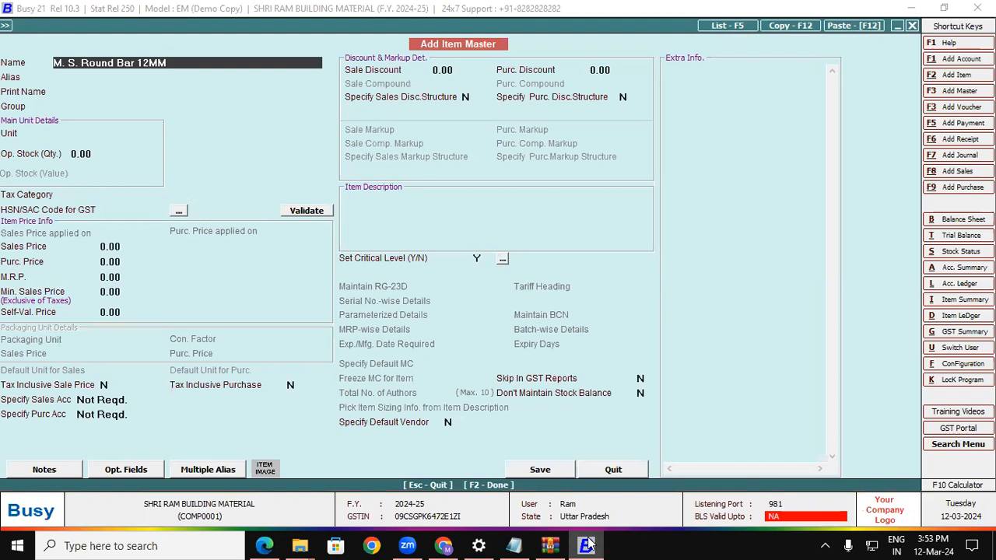
pyautogui.press('Return')
pyautogui.press('Return')
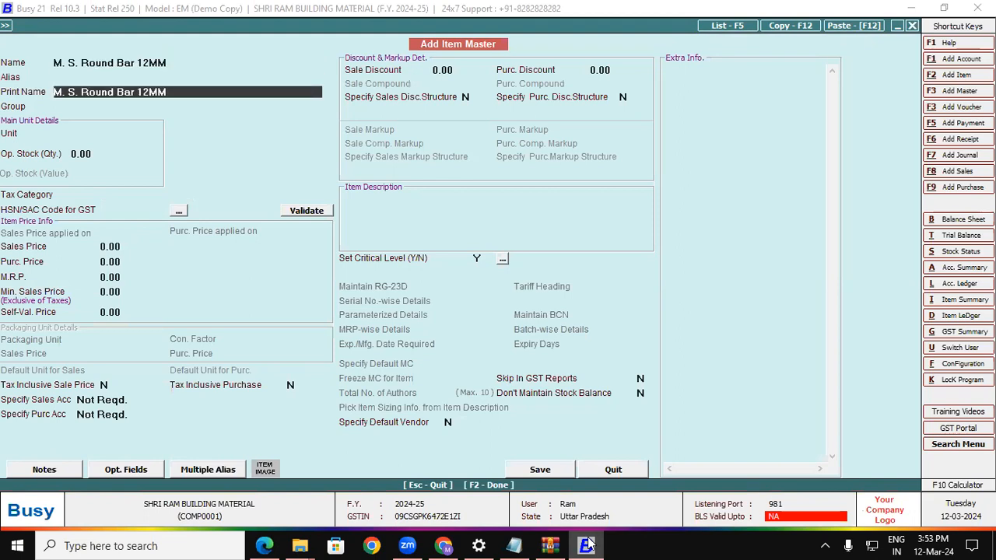
pyautogui.press('Return')
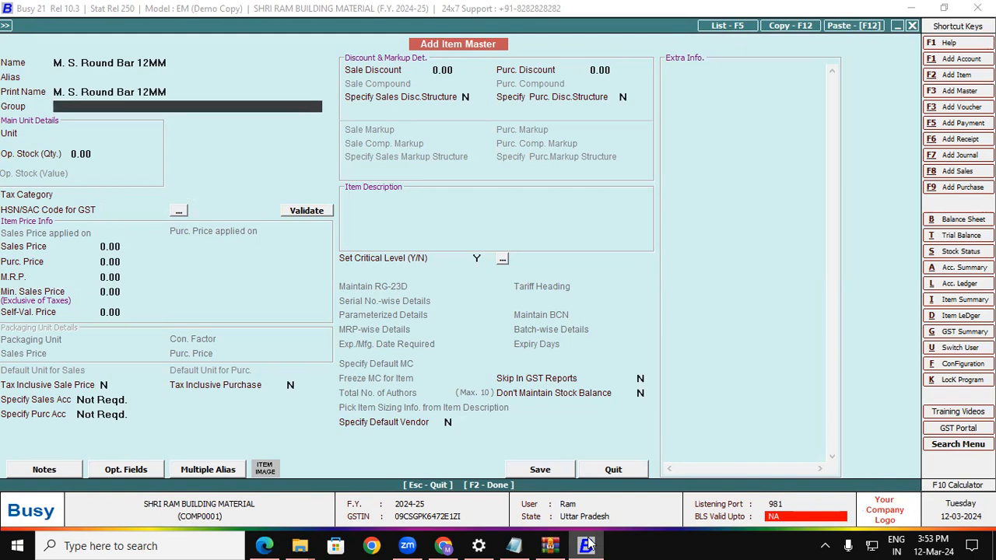
# Create a primary item group named 'Round Bar' and choose to specify its HSN code.
pyautogui.press('F3')
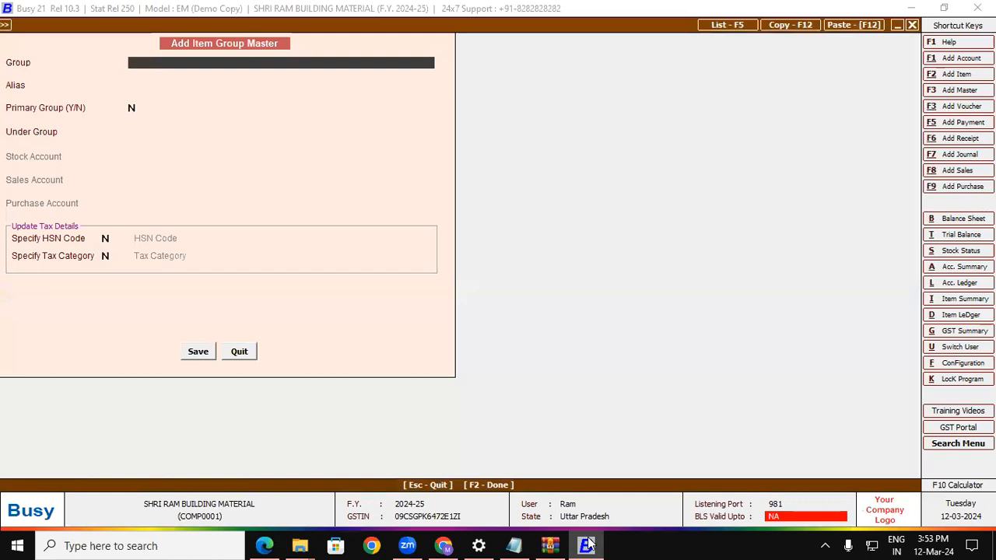
pyautogui.write('Round Bar')
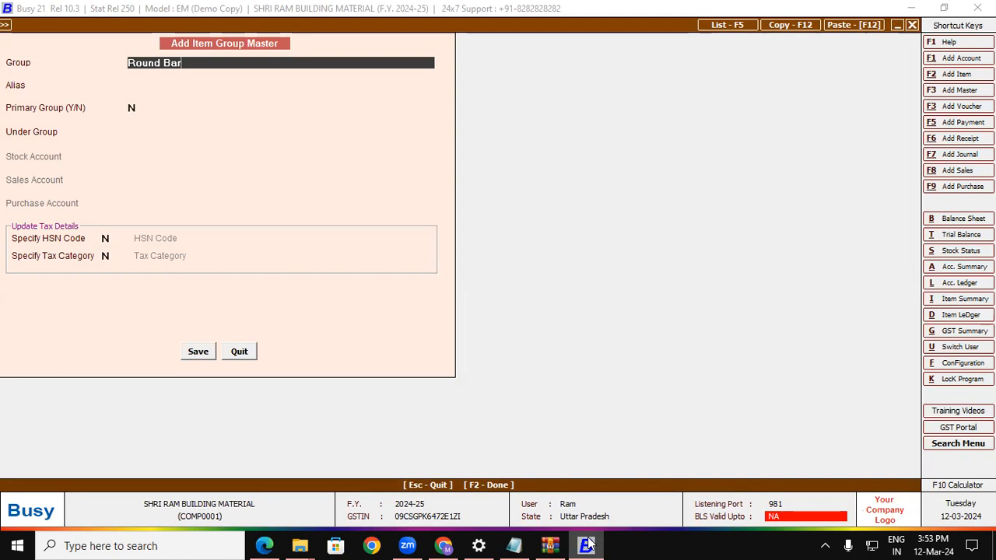
pyautogui.press('Return')
pyautogui.press('Return')
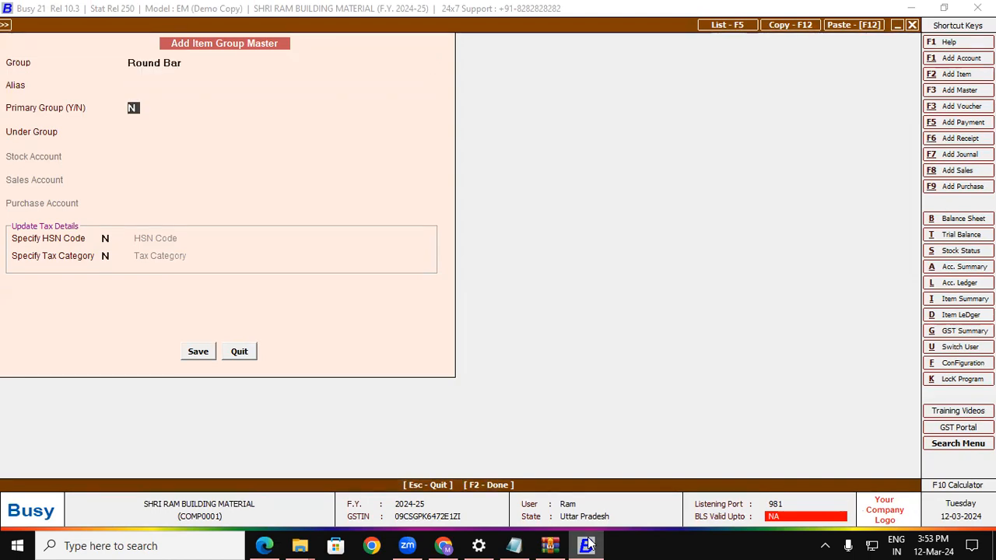
pyautogui.write('Y')
pyautogui.press('Return')
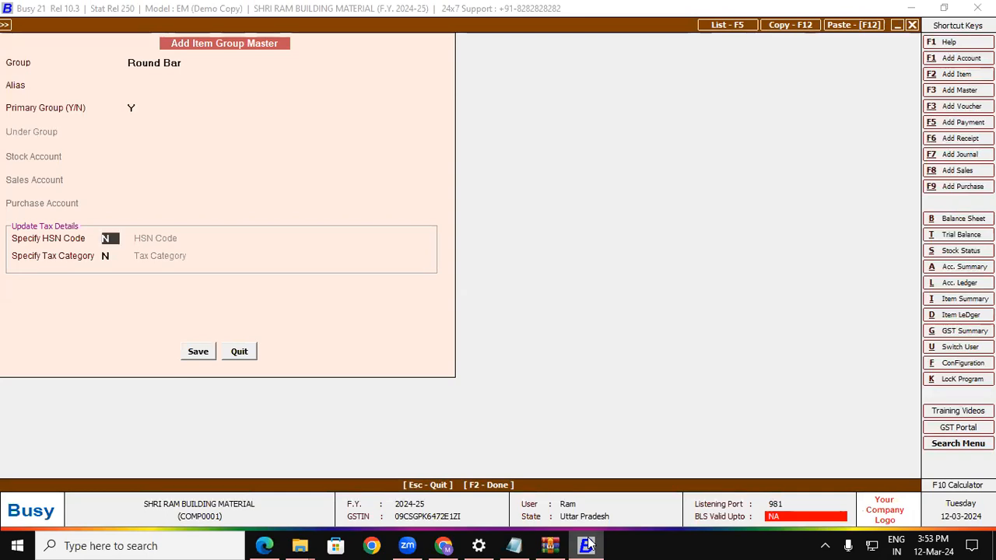
pyautogui.press('y')
pyautogui.press('Return')
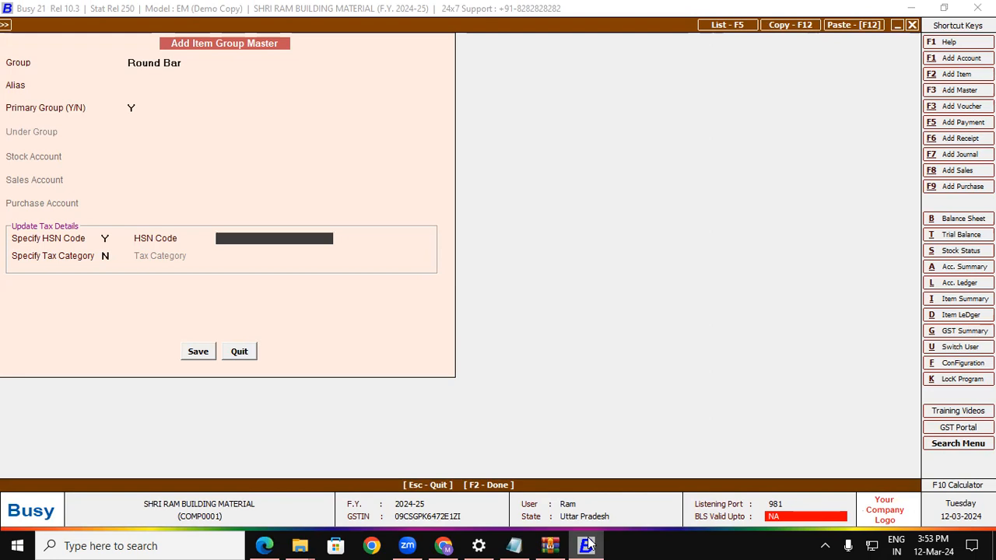
# Look up HSN code 72141090 on the invoice and enter it for the group.
pyautogui.hotkey('alt', 'Tab')
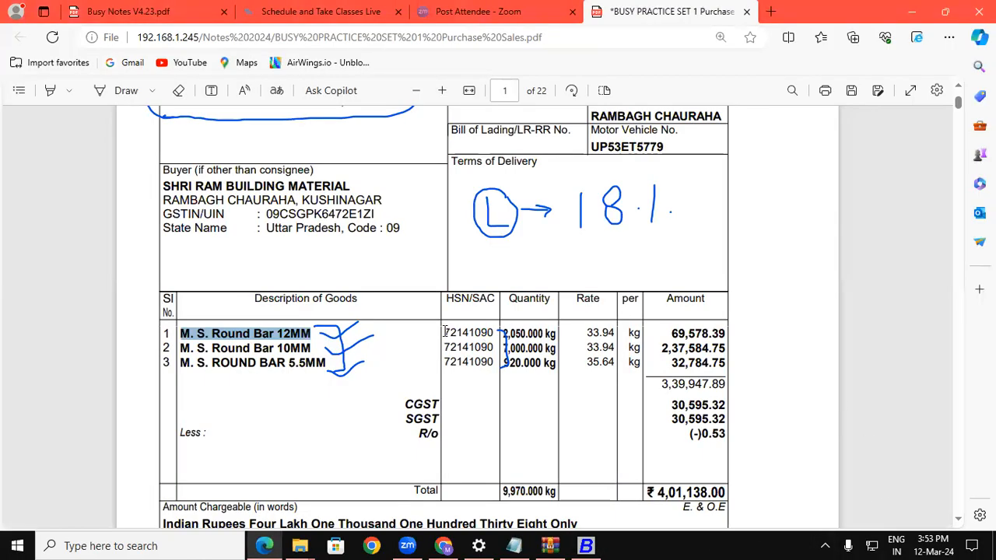
pyautogui.moveTo(444, 333); pyautogui.dragTo(490, 333)
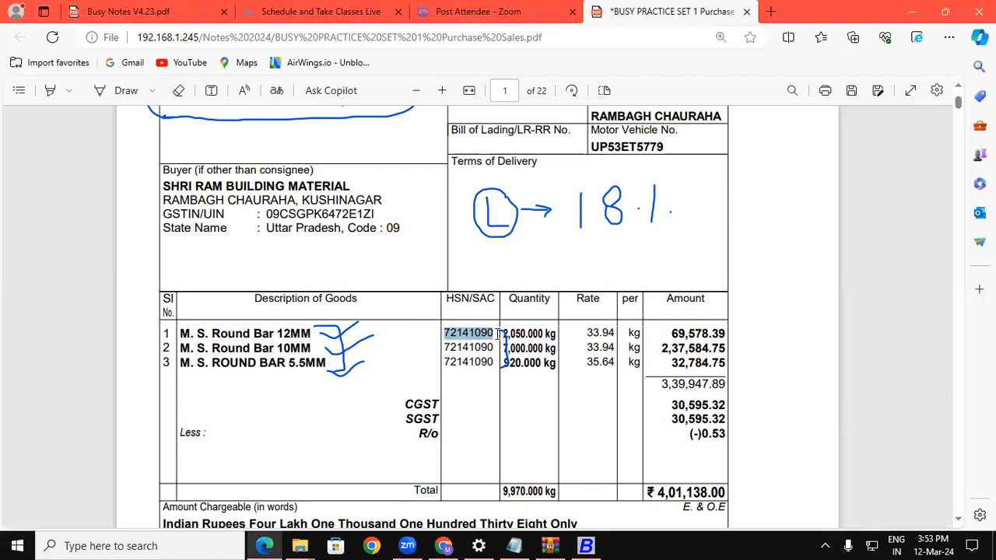
pyautogui.hotkey('alt', 'Tab')
pyautogui.click(334, 148)
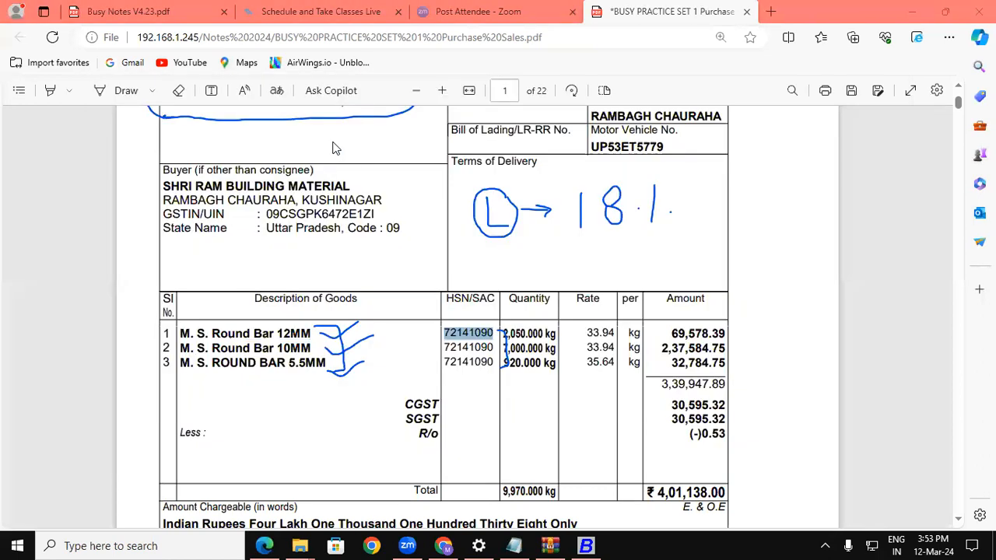
pyautogui.click(584, 545)
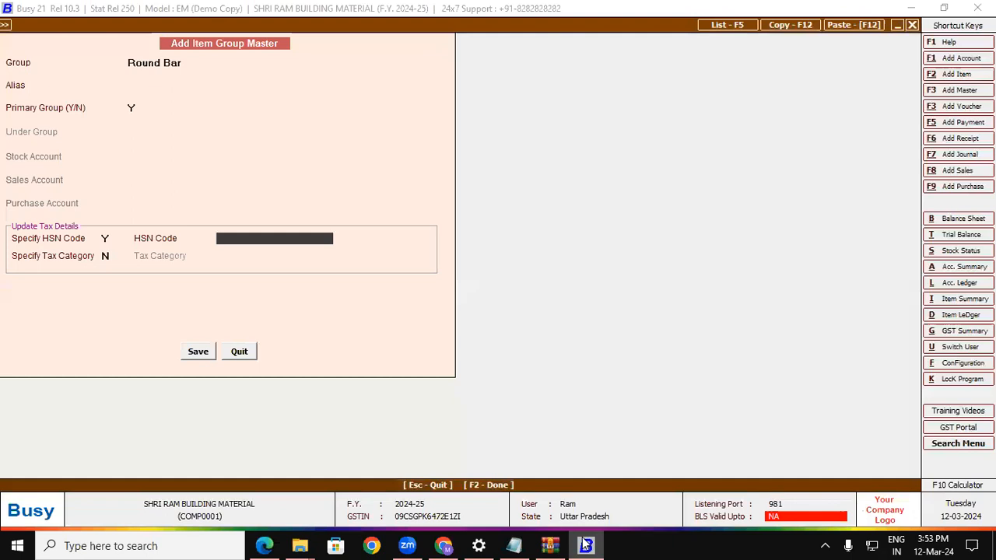
pyautogui.write('141090')
pyautogui.press('Return')
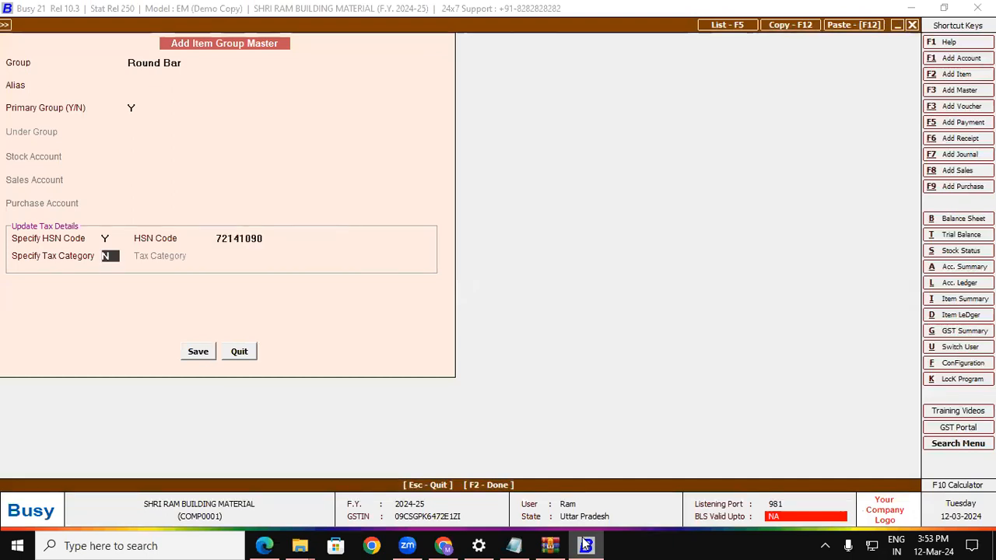
# Set the group's tax category to GST 18% and save the Round Bar group.
pyautogui.write('Y')
pyautogui.press('Return')
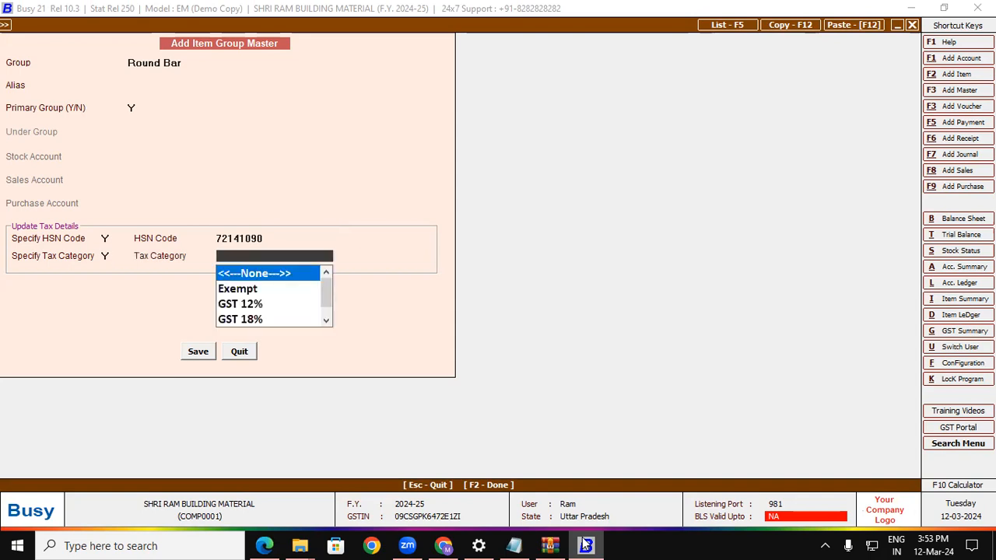
pyautogui.write('18')
pyautogui.press('Return')
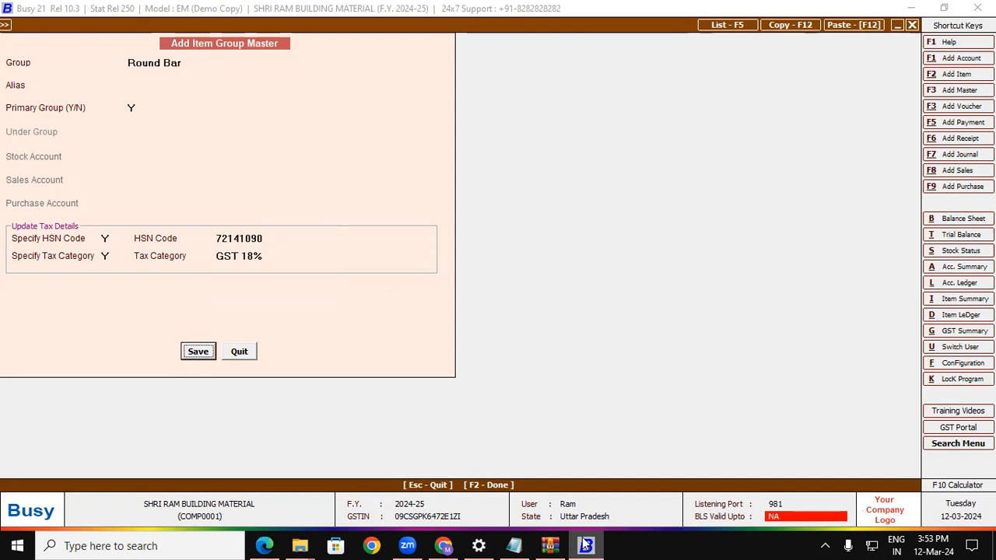
pyautogui.press('Return')
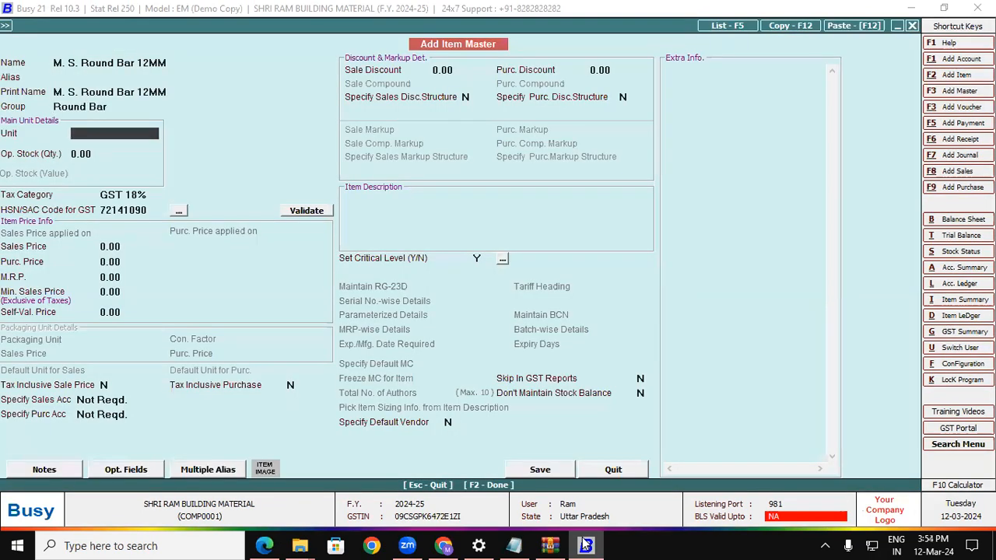
# Check the unit on the invoice and set the item's unit to Kgs.
pyautogui.hotkey('alt', 'Tab')
pyautogui.hotkey('alt', 'Tab')
pyautogui.hotkey('alt', 'Tab')
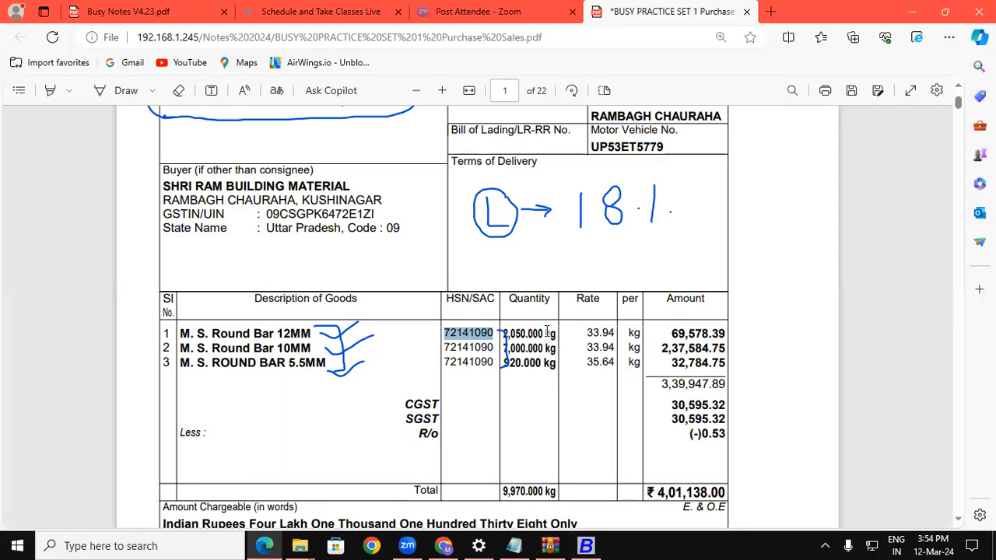
pyautogui.moveTo(538, 332); pyautogui.dragTo(557, 331)
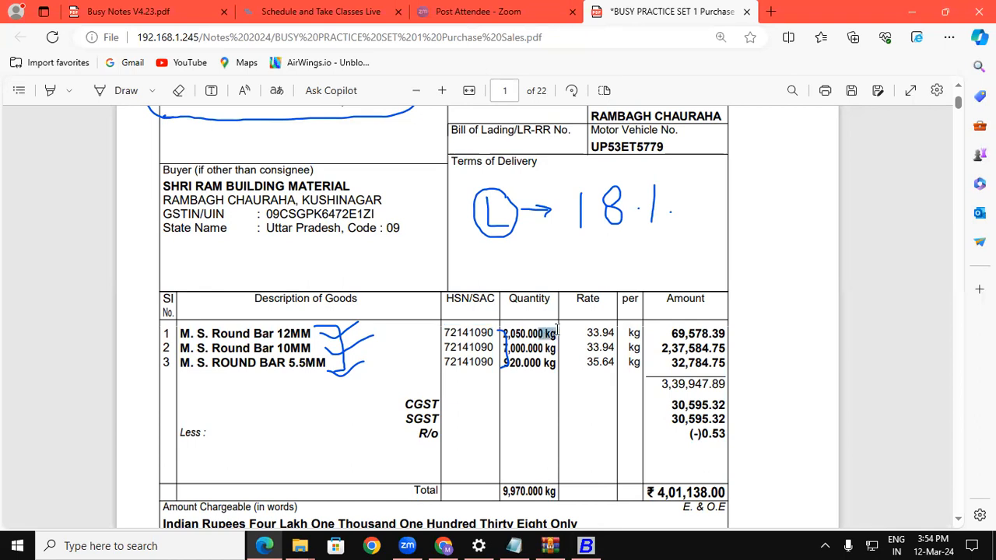
pyautogui.hotkey('alt', 'Tab')
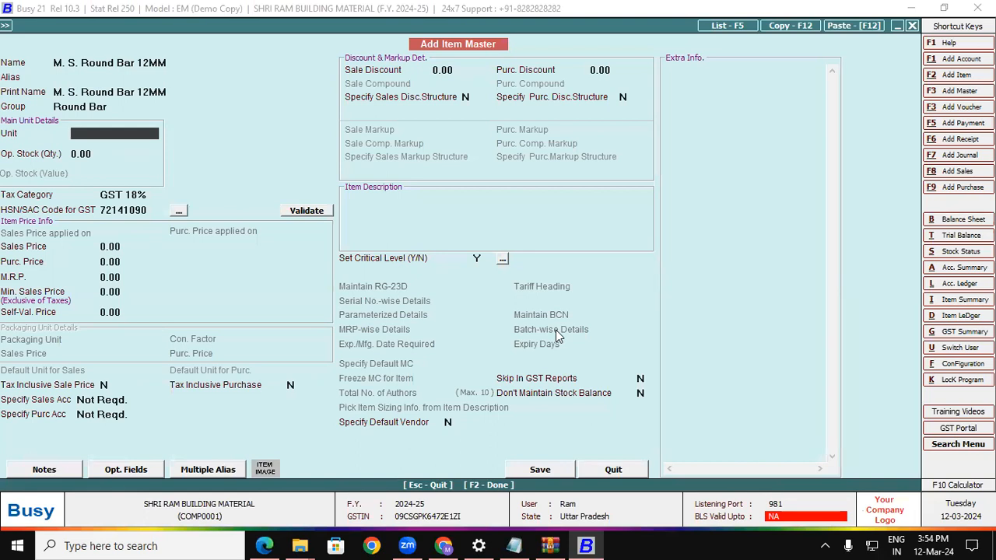
pyautogui.write('kg')
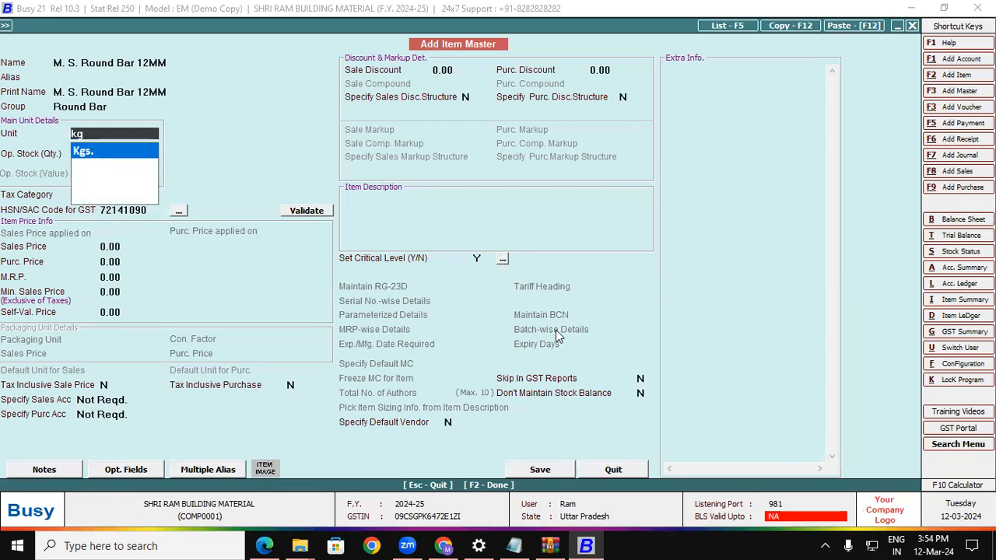
pyautogui.press('Return')
pyautogui.press('Return')
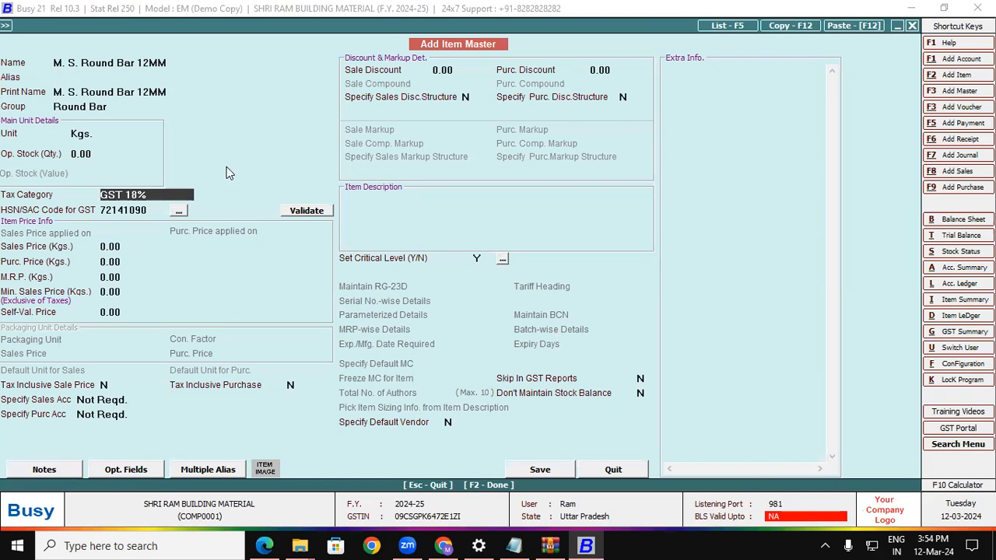
# Review the item's name, Round Bar group, Kgs. unit and GST 18% category, then save it.
pyautogui.moveTo(58, 62); pyautogui.dragTo(150, 80)
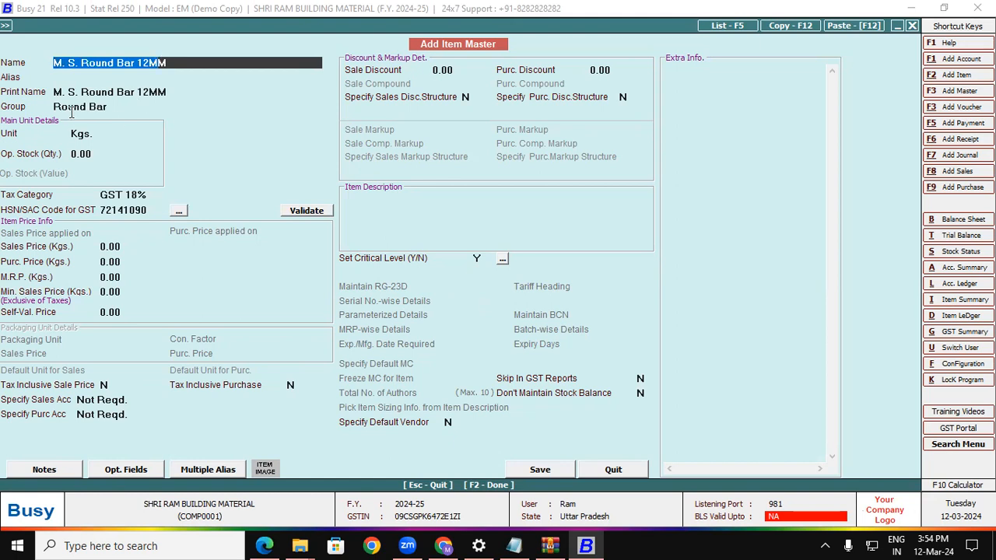
pyautogui.moveTo(56, 107); pyautogui.dragTo(111, 105)
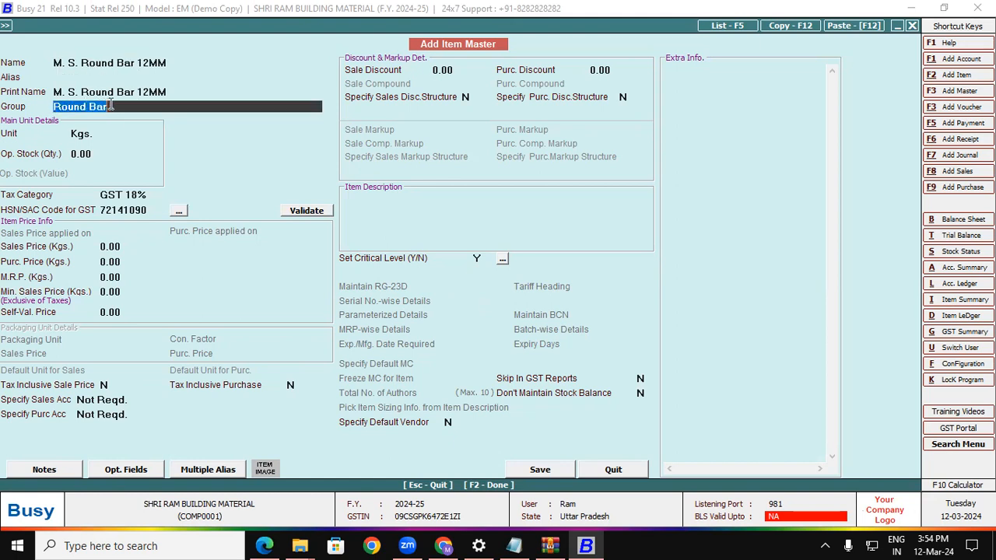
pyautogui.moveTo(67, 135); pyautogui.dragTo(95, 134)
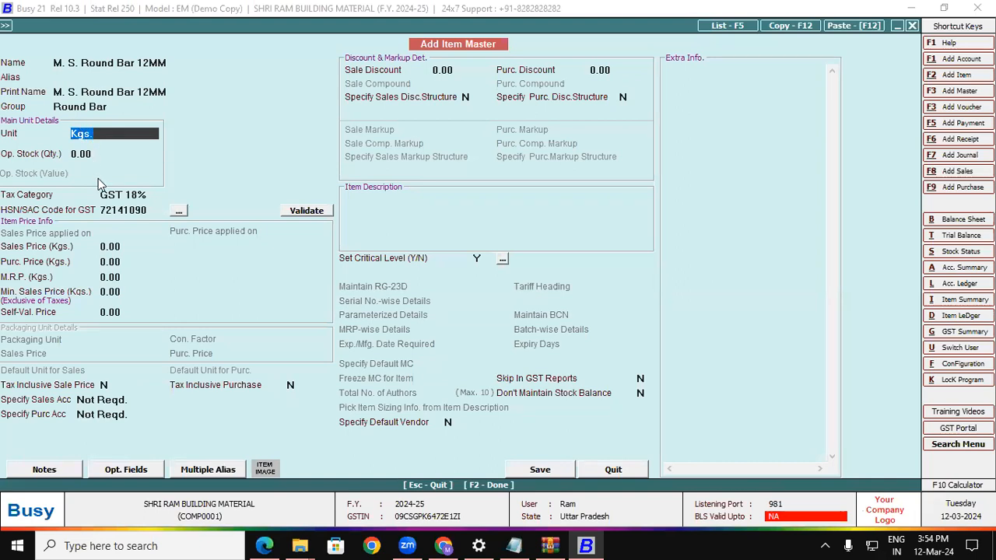
pyautogui.moveTo(102, 195); pyautogui.dragTo(151, 196)
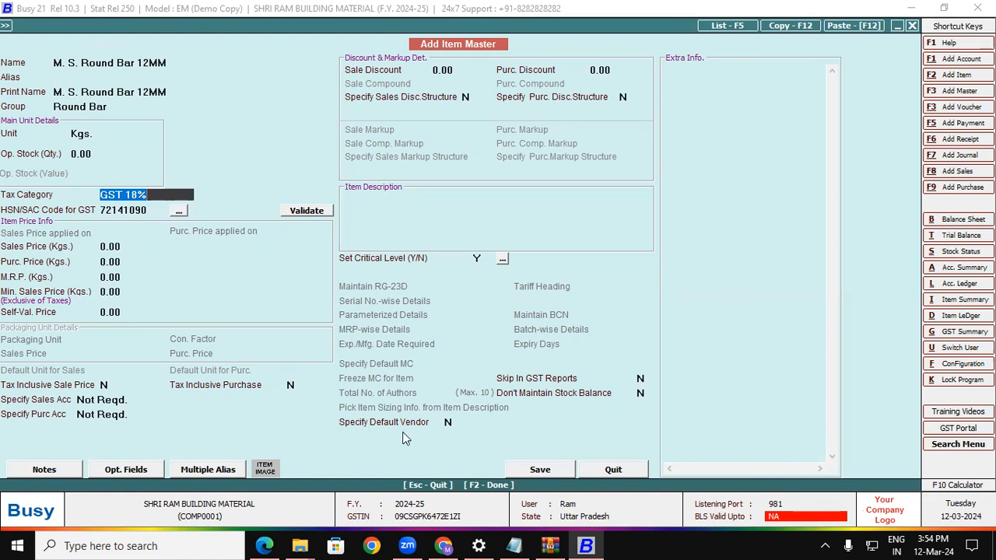
pyautogui.click(541, 474)
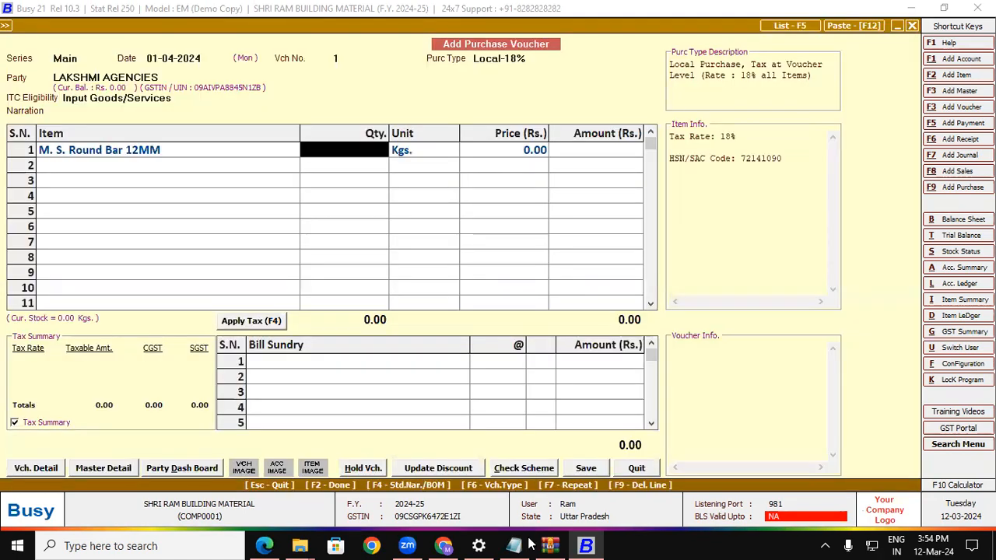
# Enter a quantity of 2050 Kgs on row 1, as shown on the invoice.
pyautogui.click(265, 545)
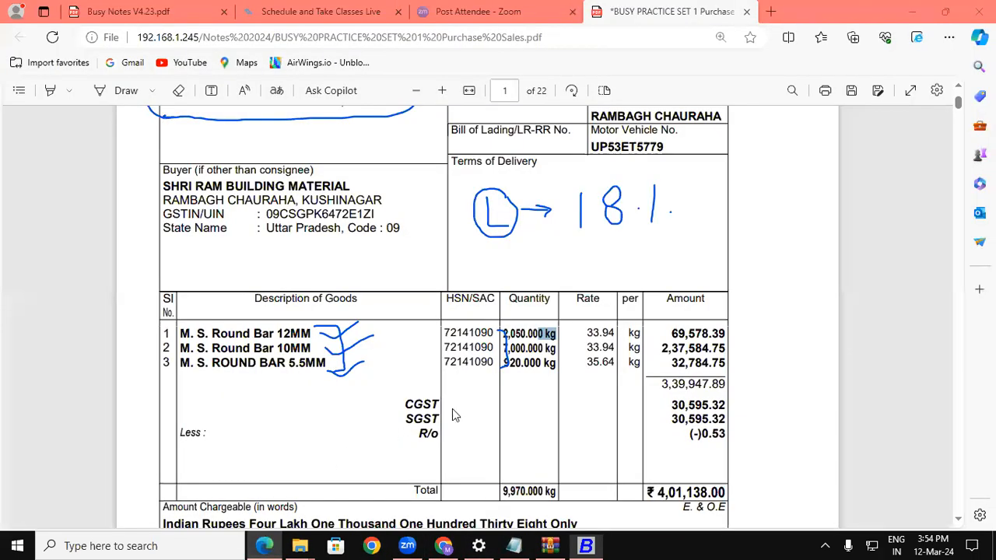
pyautogui.moveTo(502, 336); pyautogui.dragTo(542, 333)
pyautogui.click(585, 545)
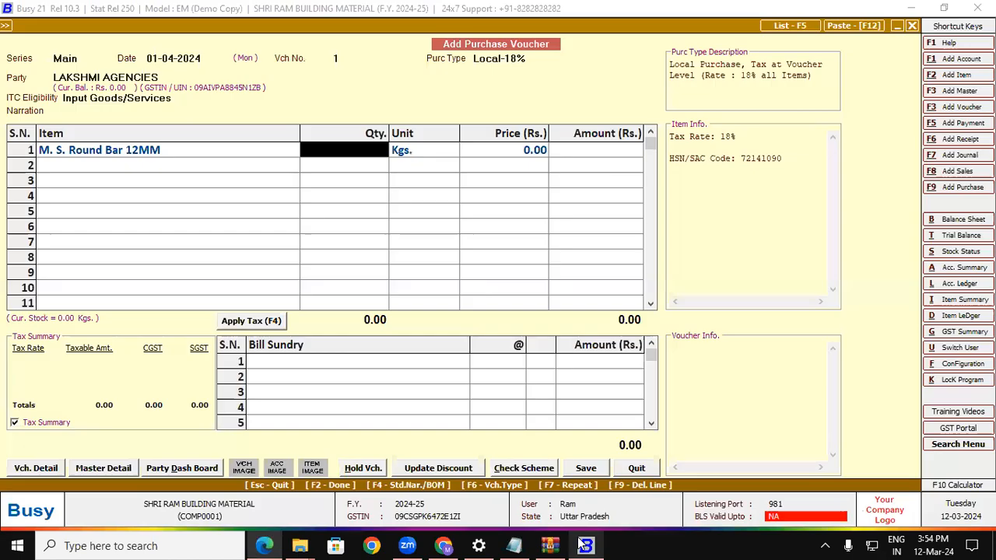
pyautogui.write('2050')
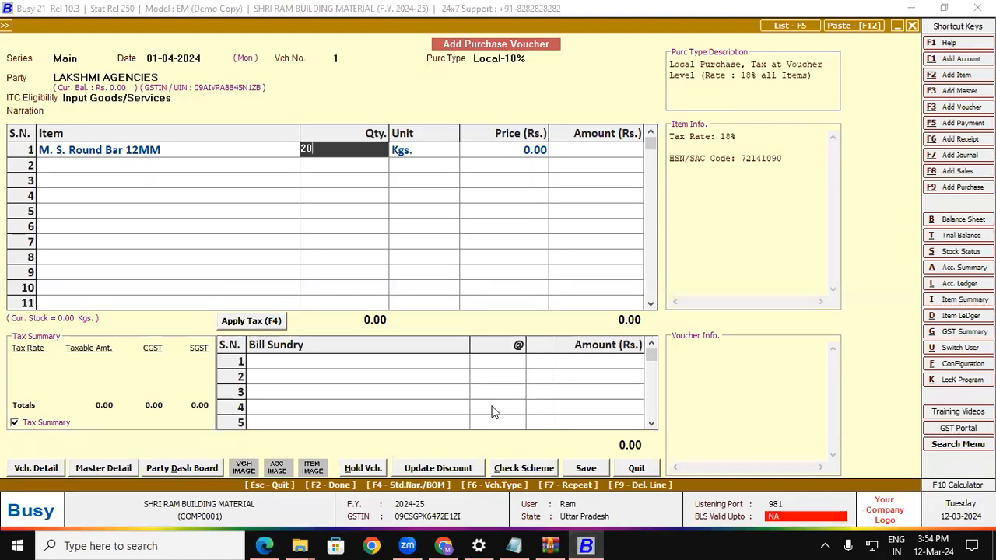
pyautogui.press('Return')
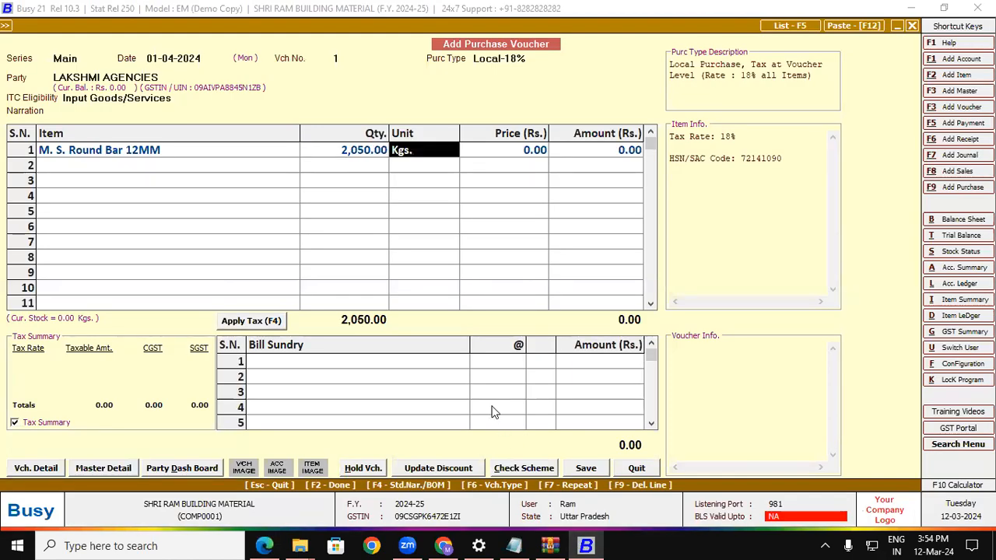
pyautogui.press('Return')
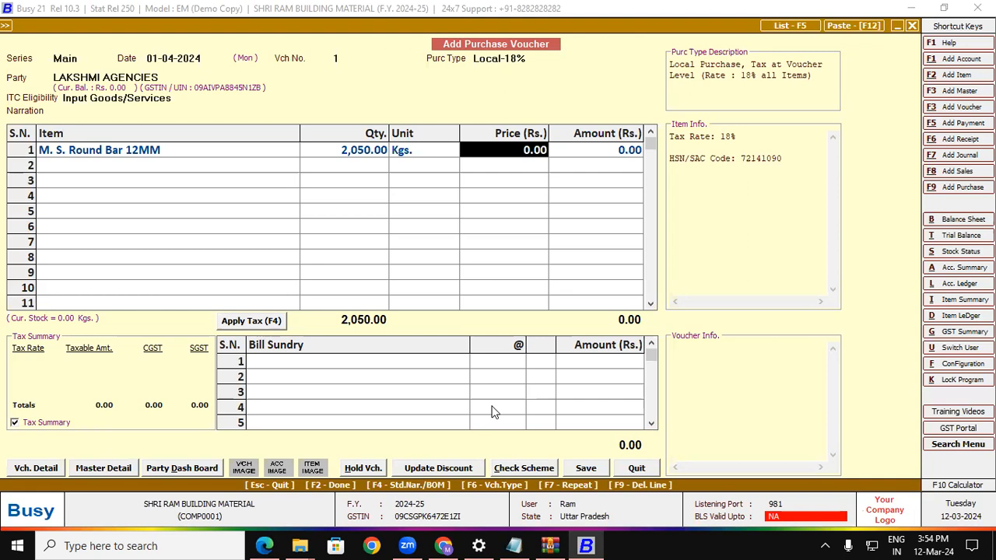
# Enter the price 33.94 and compare the 69,577.00 amount with the invoice's 69,578.39.
pyautogui.click(265, 545)
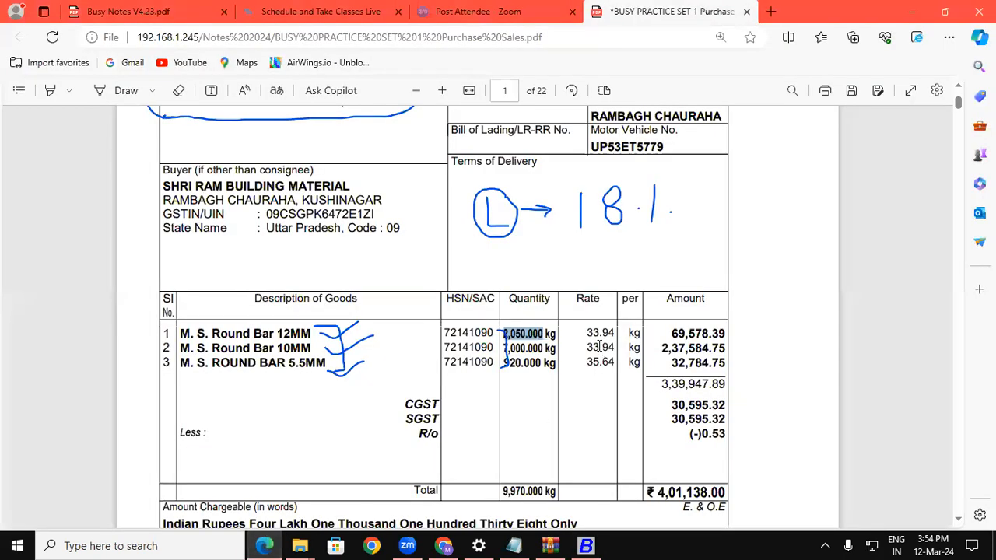
pyautogui.moveTo(587, 332); pyautogui.dragTo(612, 330)
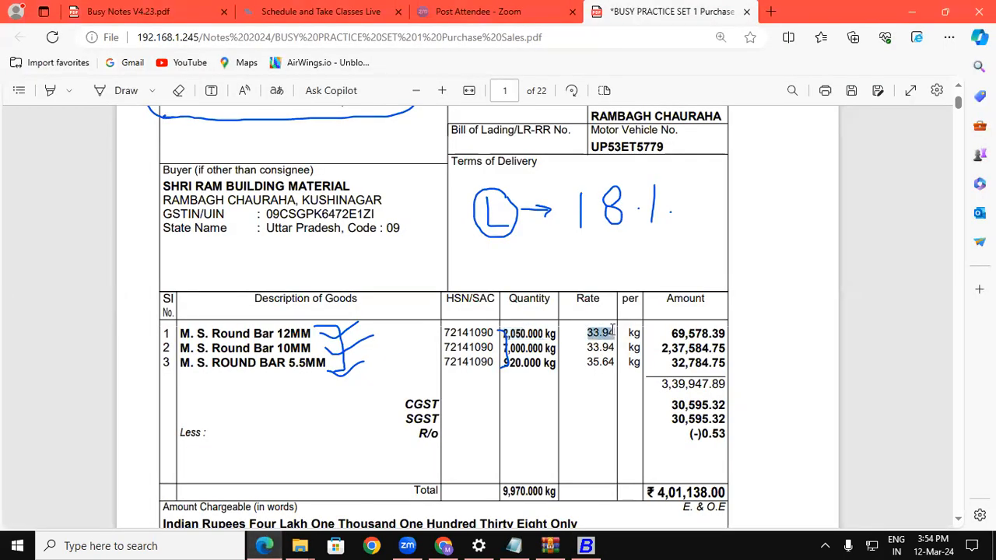
pyautogui.hotkey('ctrl', 'c')
pyautogui.click(586, 545)
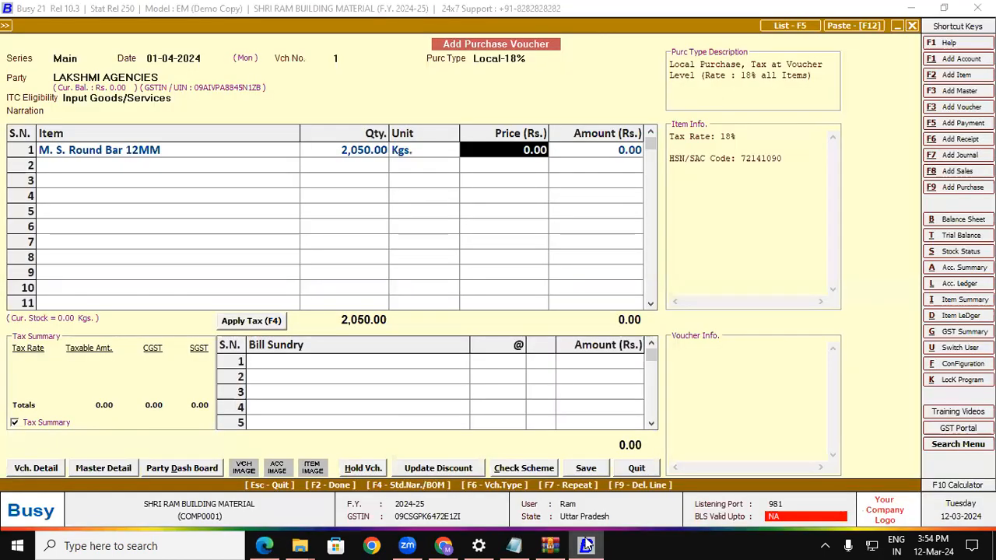
pyautogui.write('33.94')
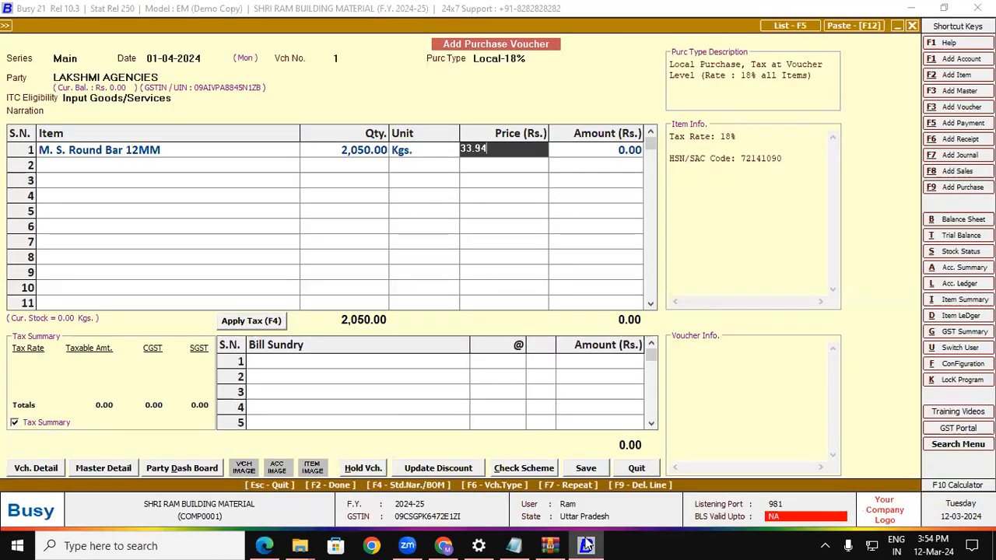
pyautogui.press('Return')
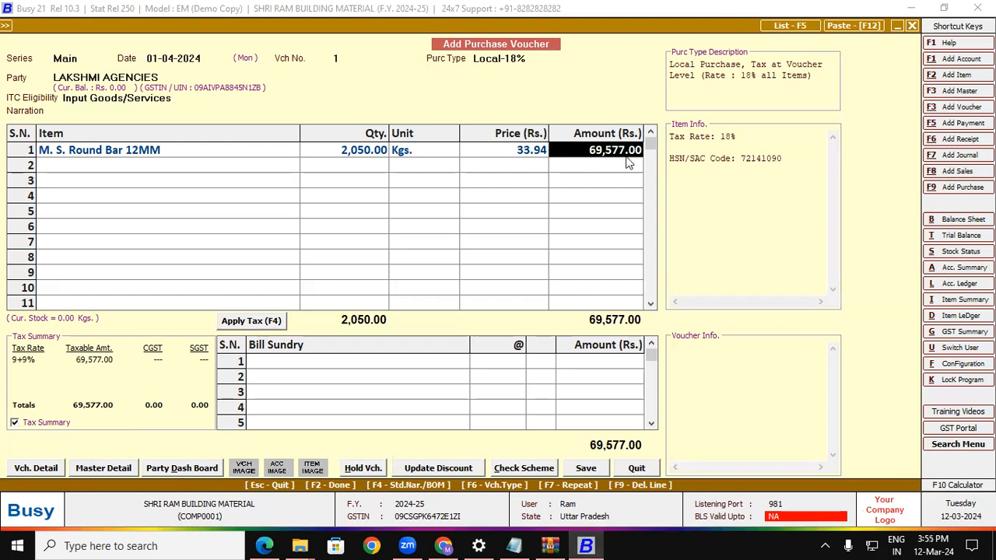
pyautogui.click(264, 545)
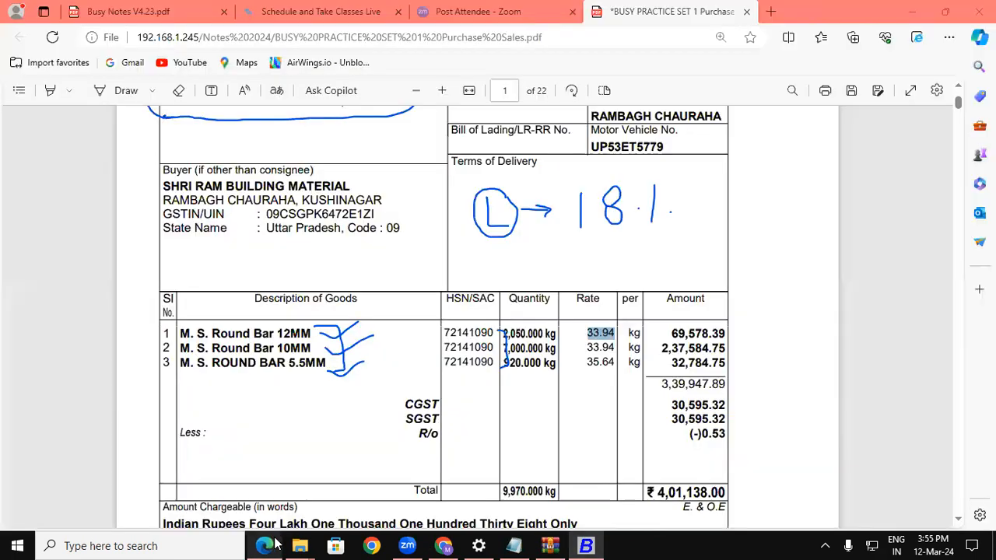
pyautogui.moveTo(669, 332); pyautogui.dragTo(723, 335)
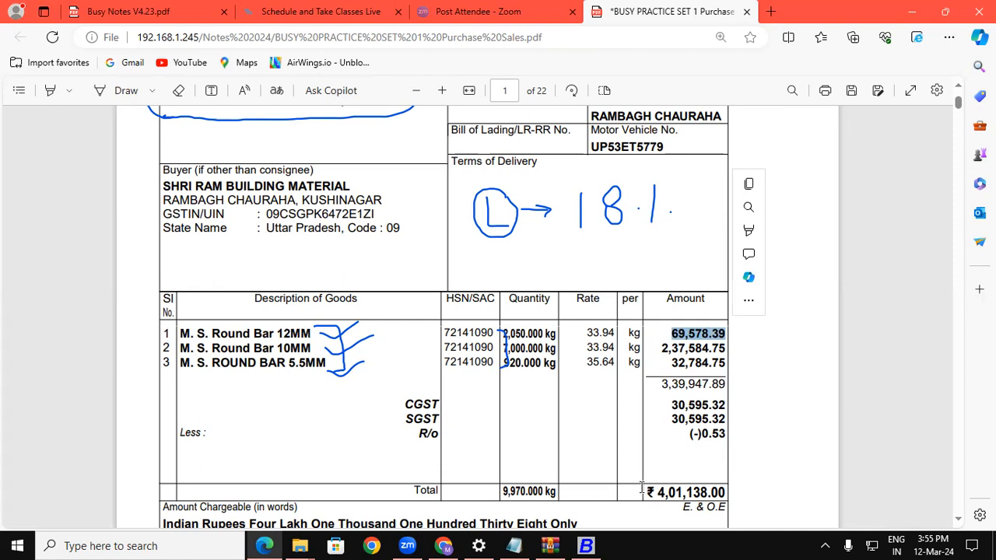
pyautogui.click(264, 545)
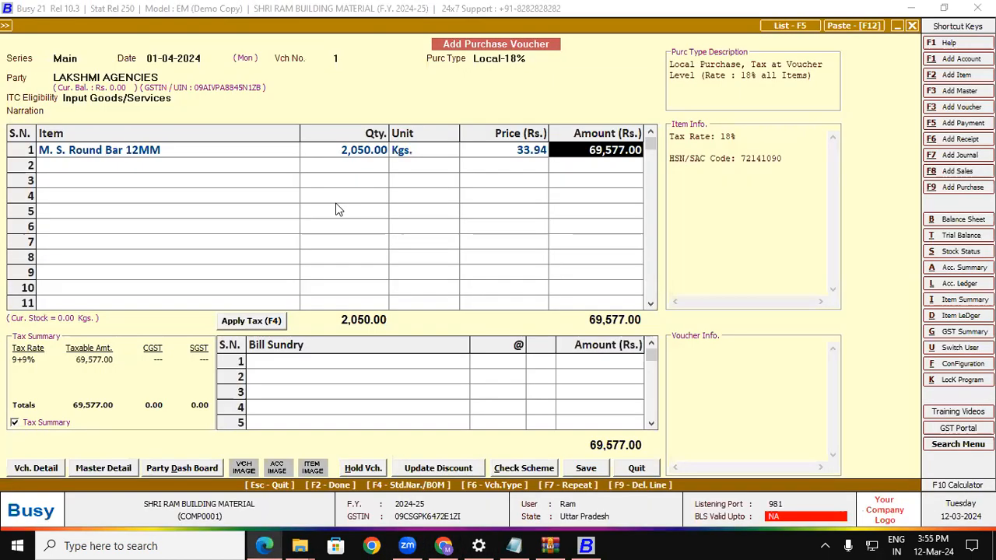
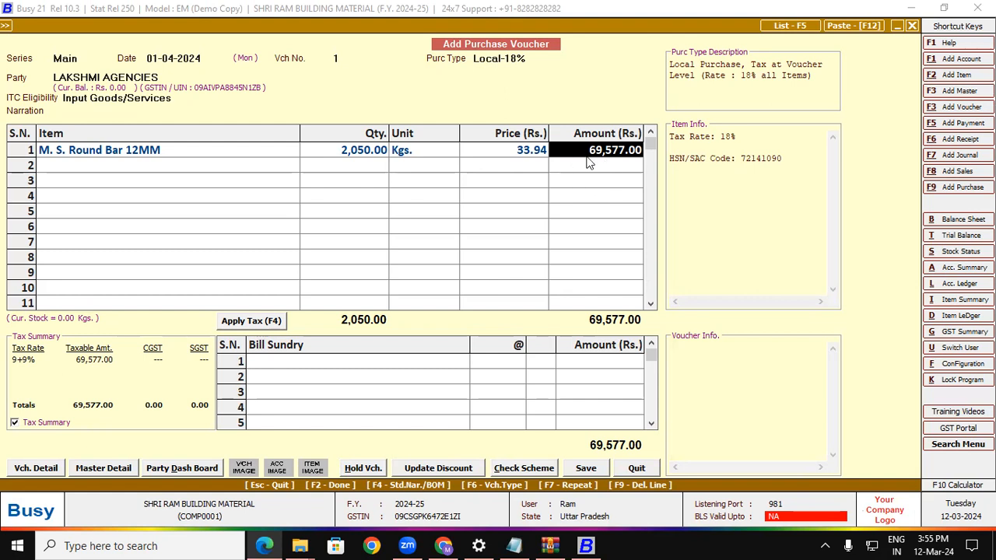
# Check the bill and change row 1's amount from 69,577.00 to 69,578.39.
pyautogui.click(264, 545)
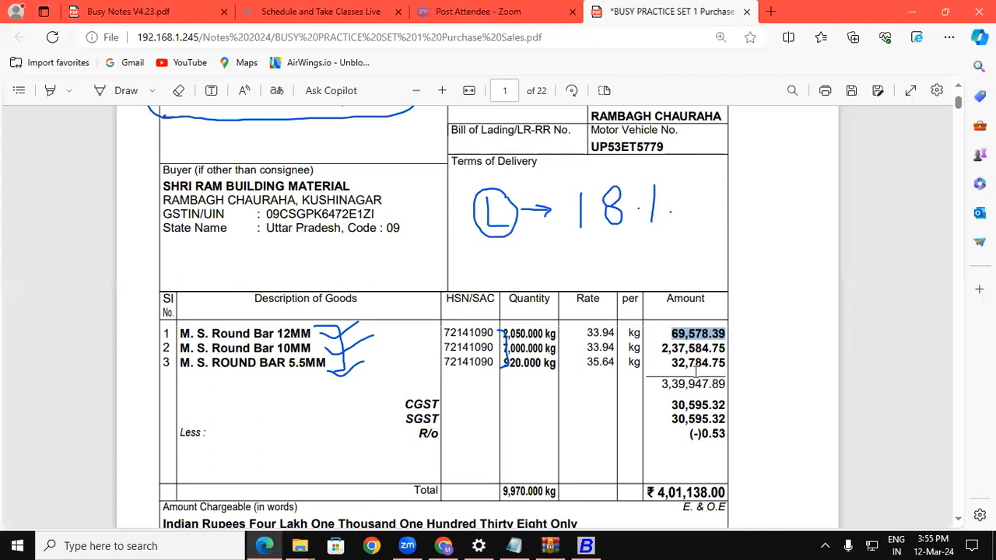
pyautogui.click(571, 545)
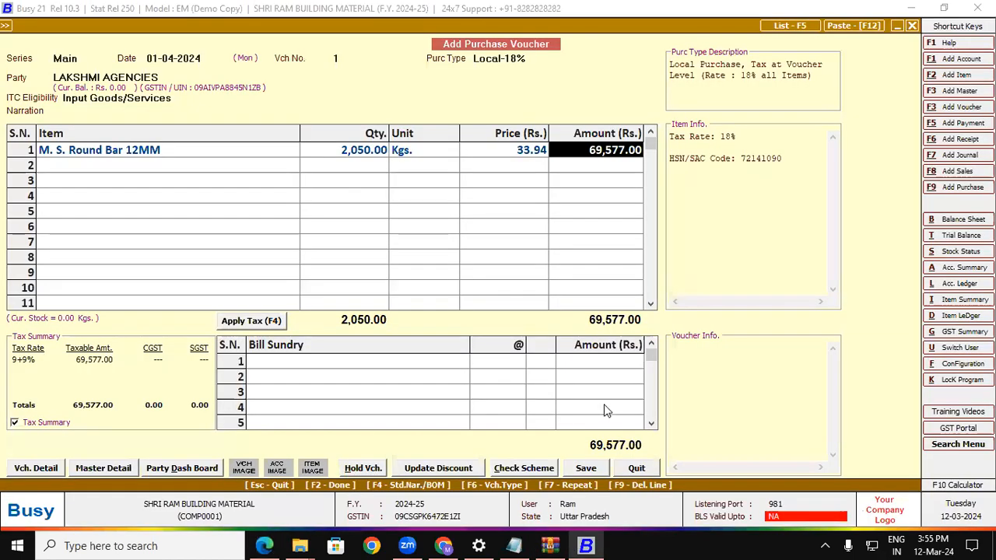
pyautogui.write('69578')
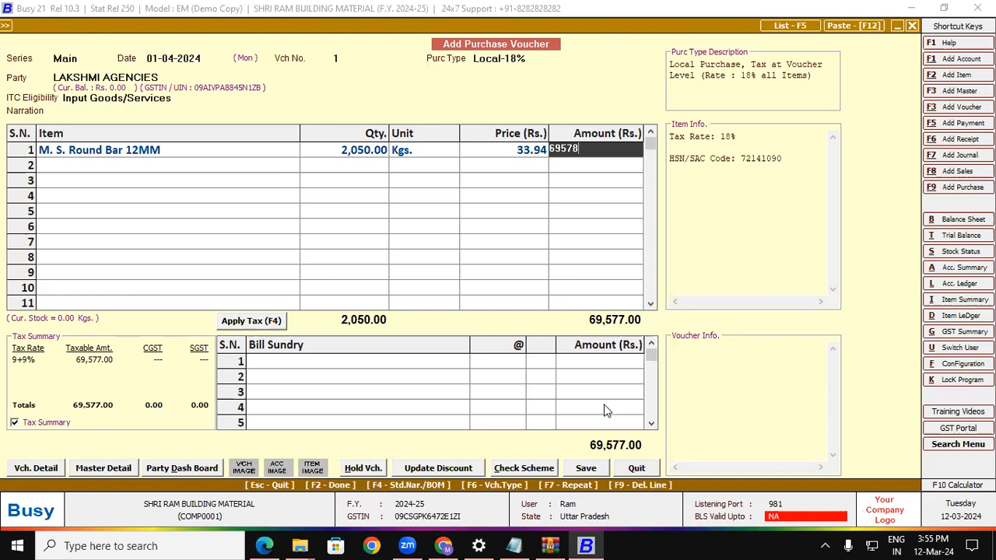
pyautogui.write('.39')
pyautogui.press('Return')
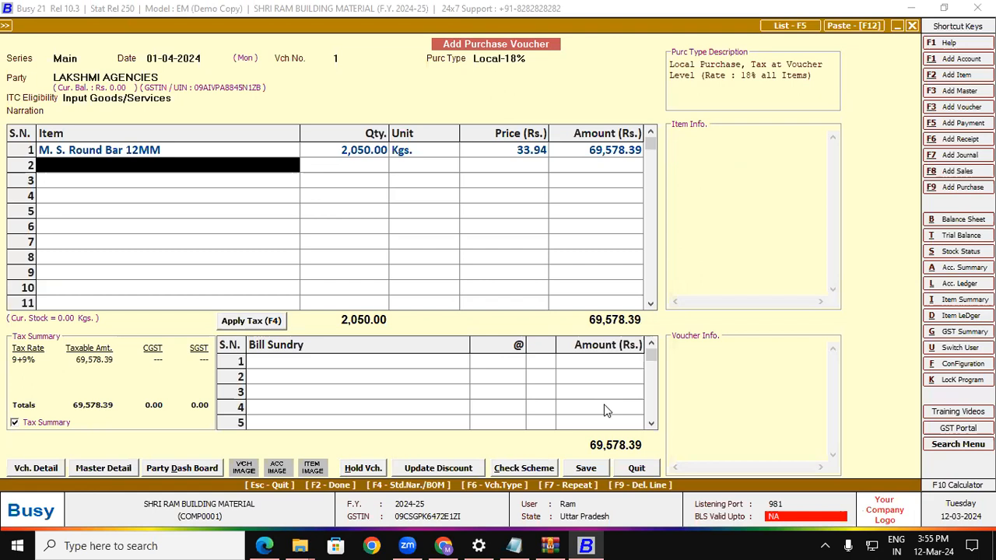
pyautogui.press('F3')
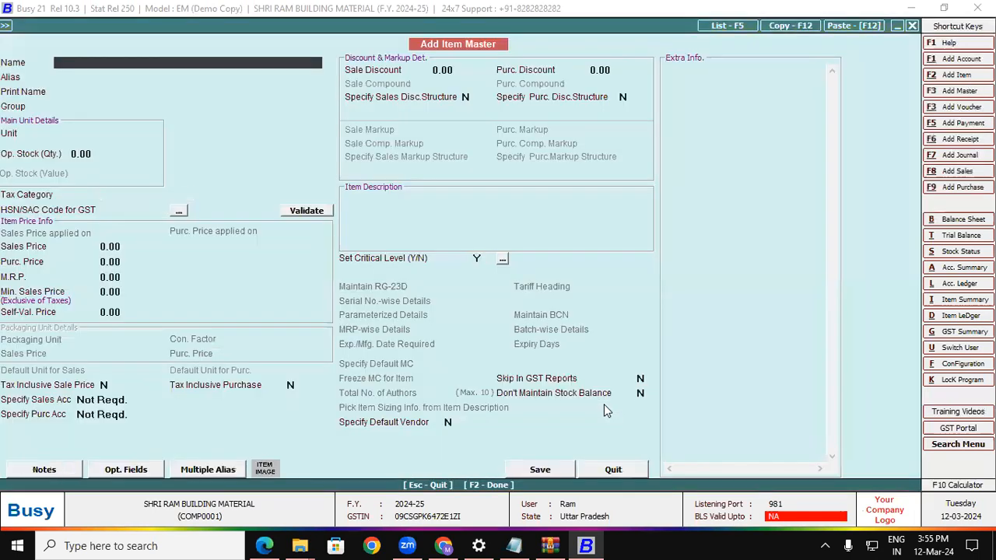
# Copy the name M. S. Round Bar 10MM from the bill into the new item's Name.
pyautogui.click(266, 545)
pyautogui.moveTo(181, 349); pyautogui.dragTo(309, 345)
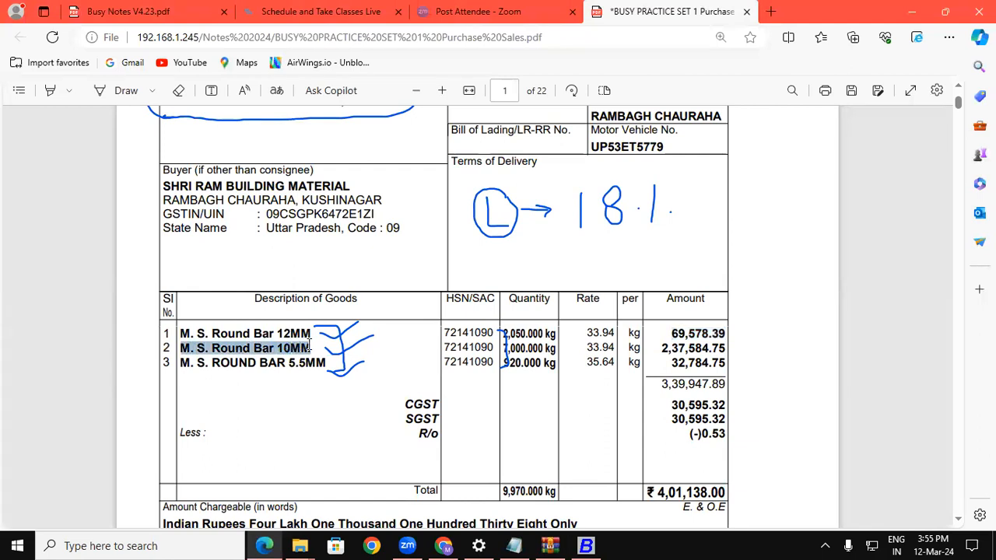
pyautogui.hotkey('ctrl', 'c')
pyautogui.click(587, 546)
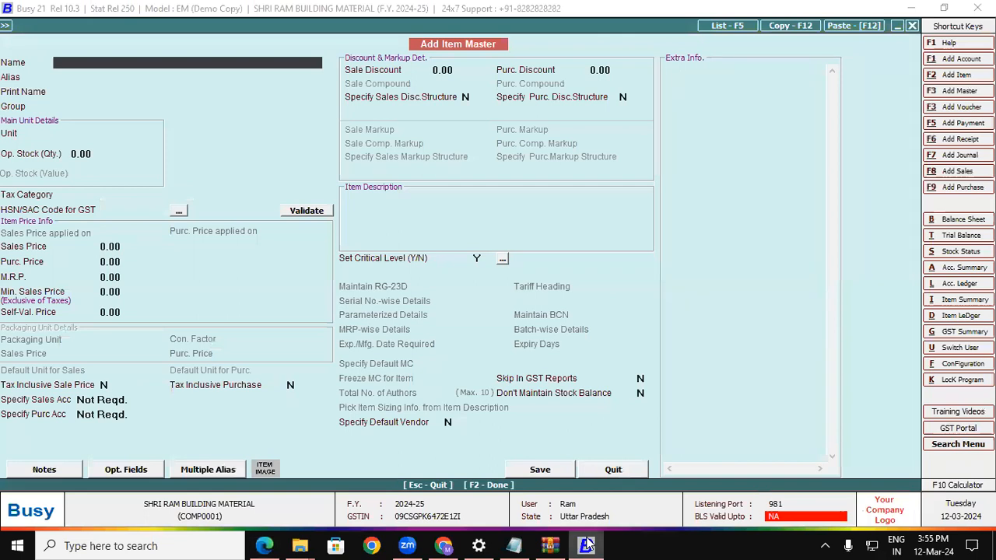
pyautogui.hotkey('ctrl', 'v')
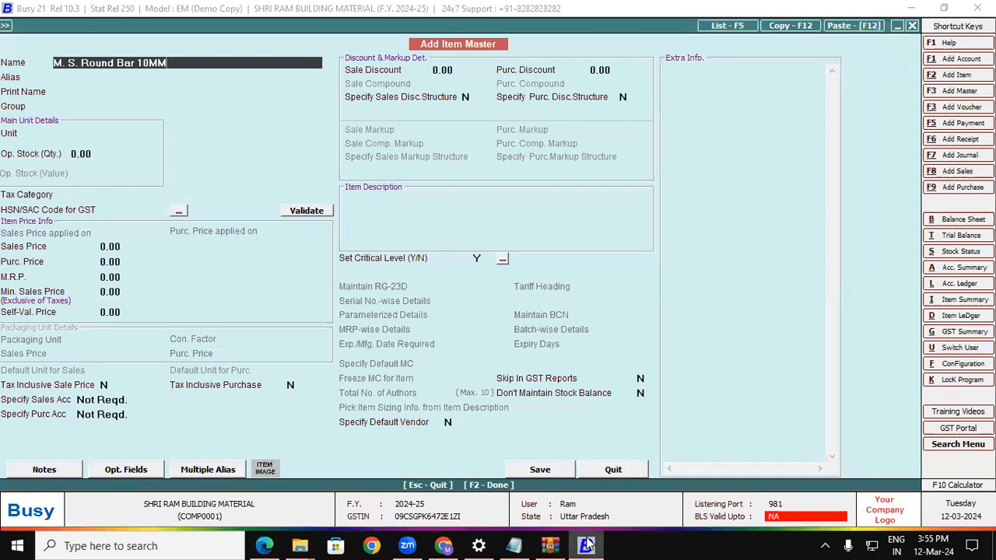
pyautogui.press('Return')
pyautogui.press('Return')
pyautogui.press('Return')
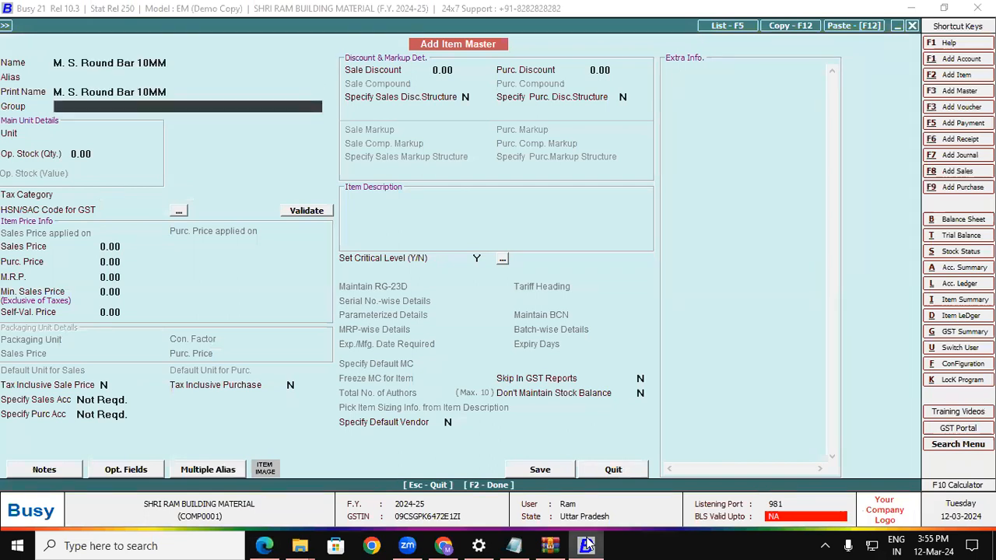
# Give the item group Round Bar and unit Kgs., then save it.
pyautogui.write('r')
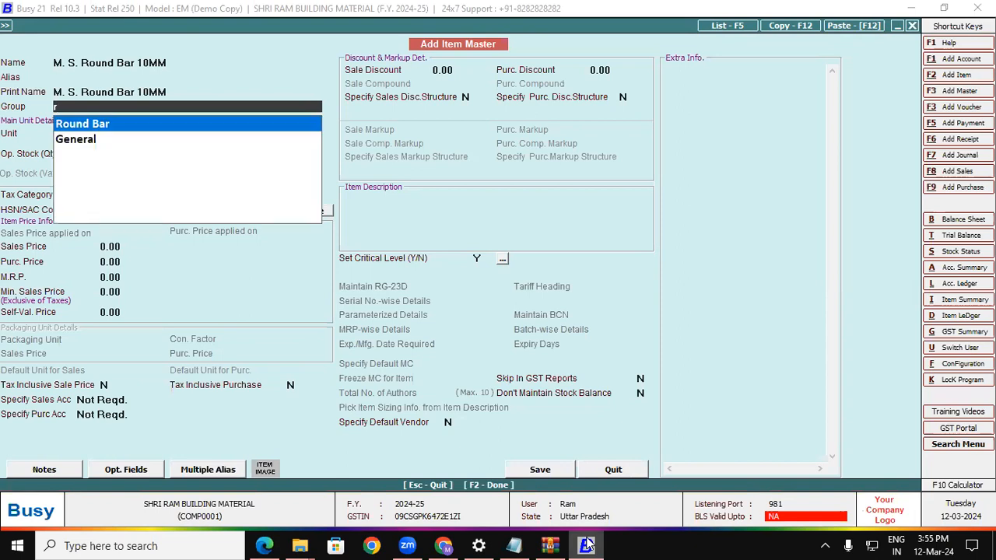
pyautogui.press('Return')
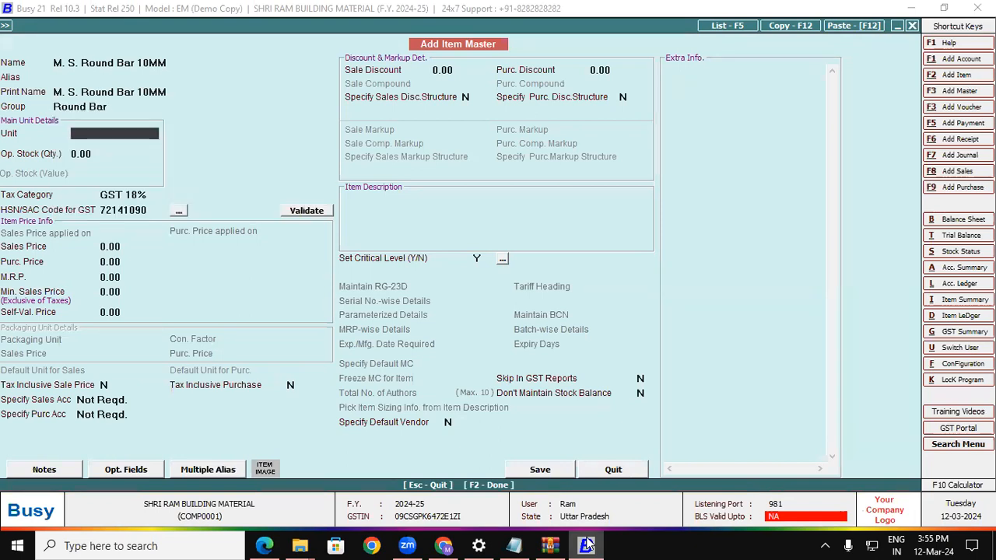
pyautogui.write('kg')
pyautogui.press('Return')
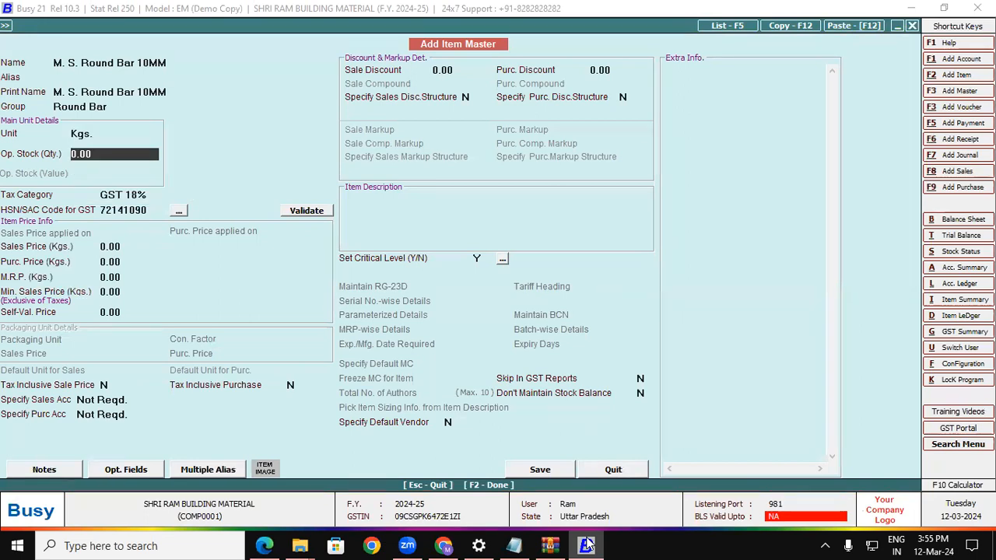
pyautogui.click(119, 107)
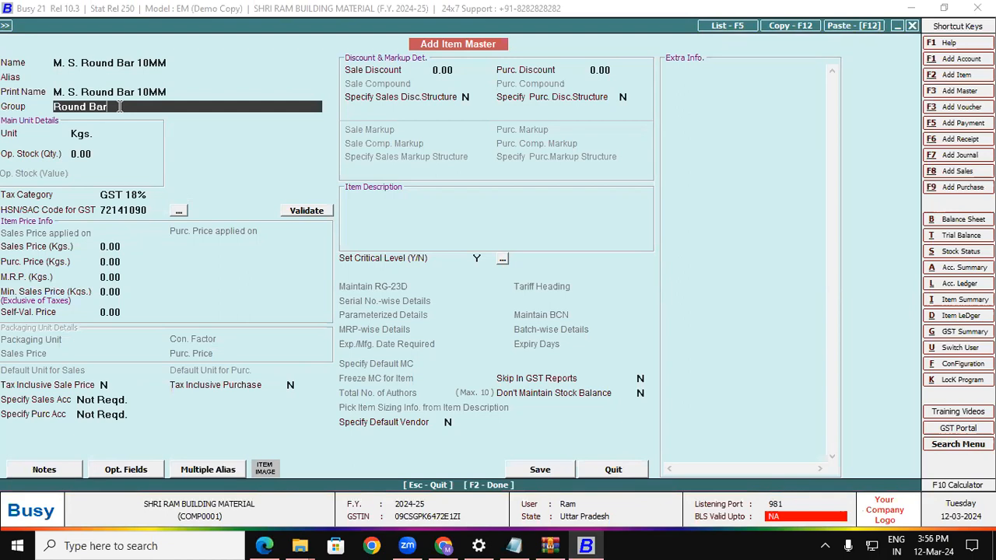
pyautogui.press('F2')
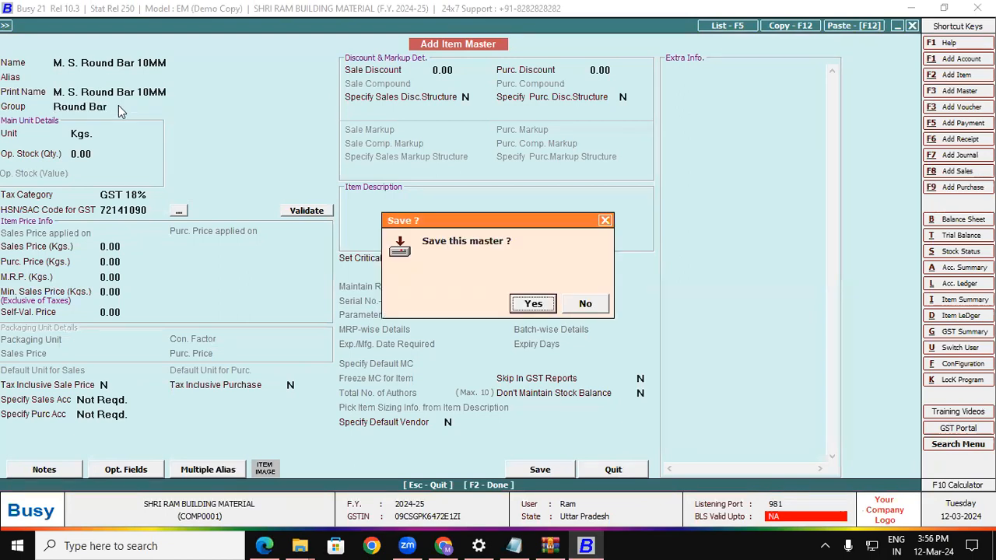
pyautogui.click(532, 303)
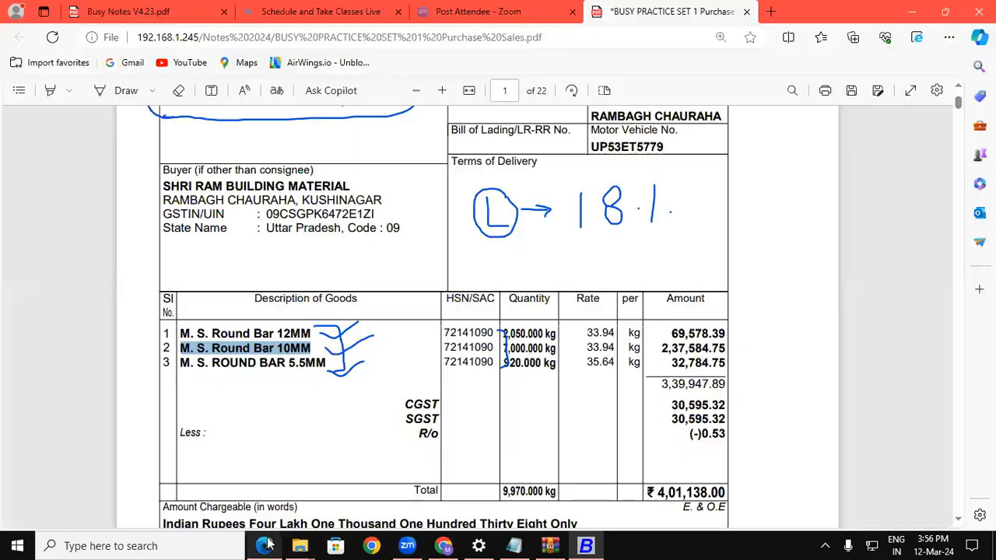
# Enter 7,000 Kgs. from the bill as row 2's quantity.
pyautogui.click(265, 546)
pyautogui.moveTo(502, 347); pyautogui.dragTo(544, 353)
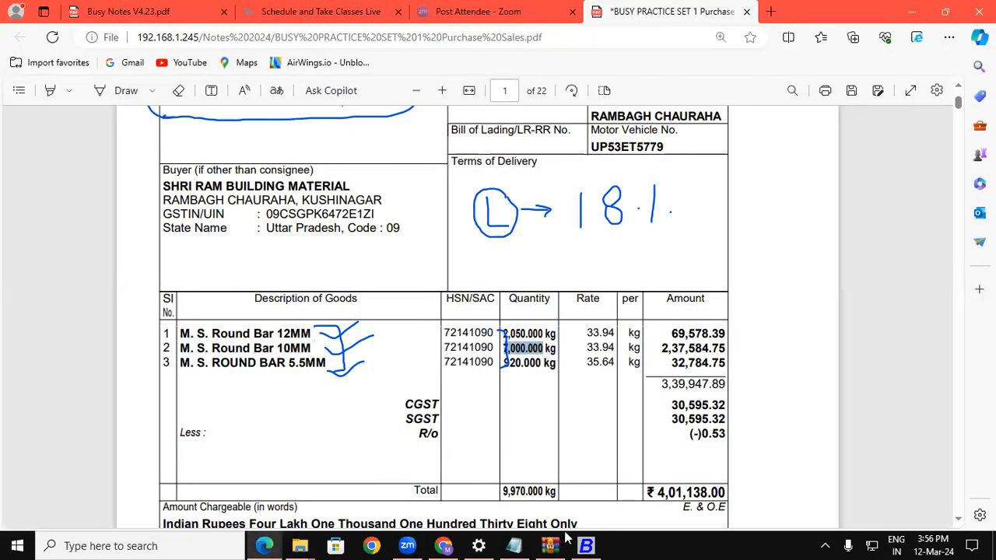
pyautogui.click(585, 546)
pyautogui.write('7000')
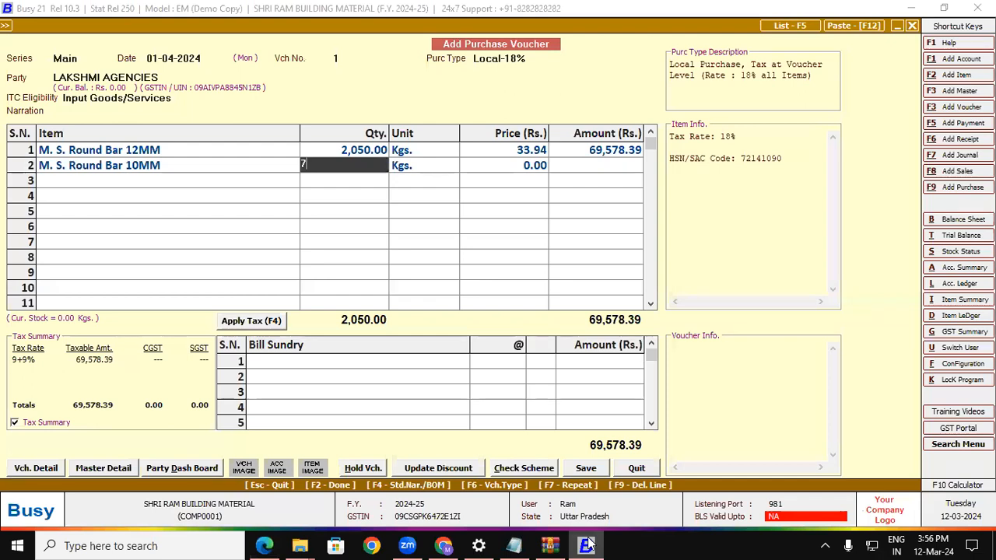
pyautogui.press('Return')
pyautogui.press('Return')
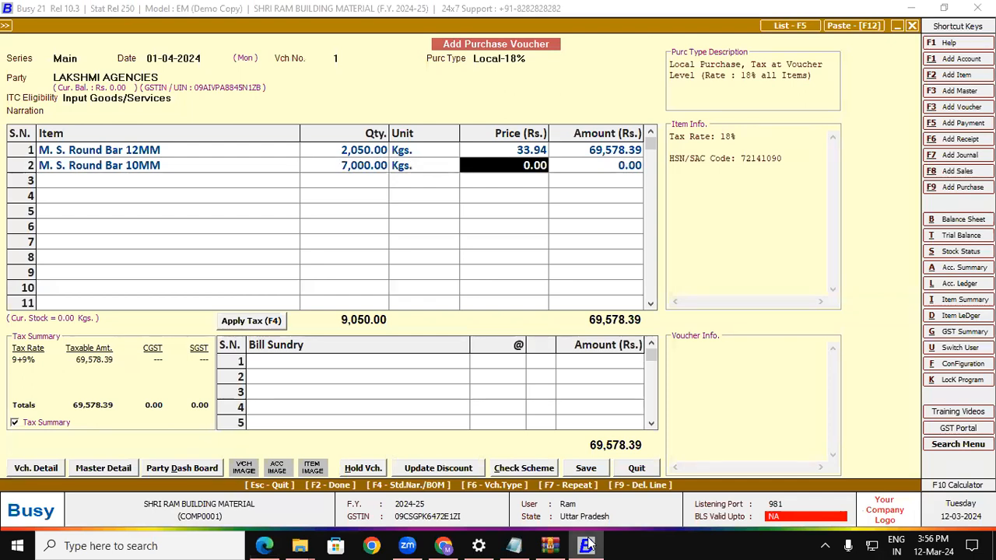
# Skip the price and set row 2's amount to 2,37,584.75 from the bill.
pyautogui.click(265, 546)
pyautogui.moveTo(586, 347); pyautogui.dragTo(612, 350)
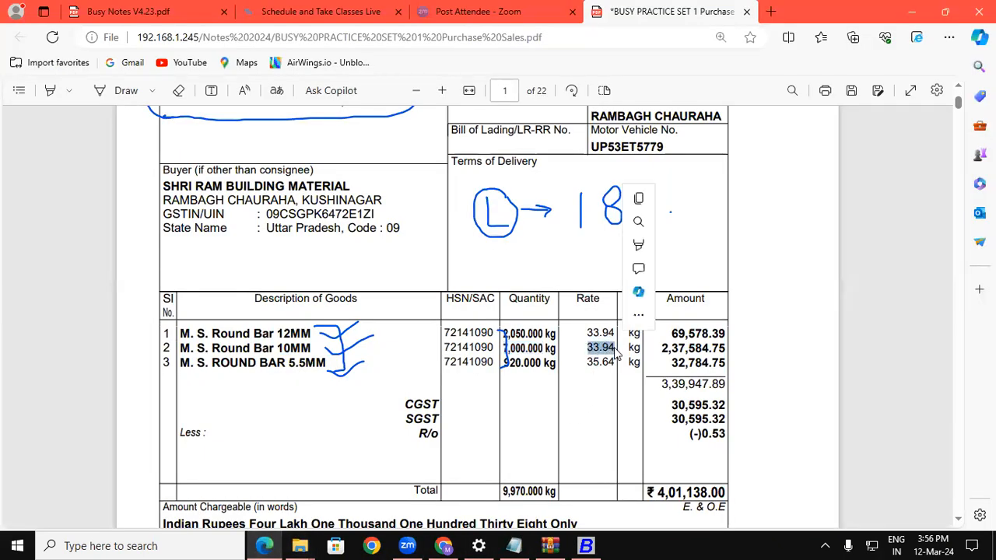
pyautogui.moveTo(661, 350); pyautogui.dragTo(726, 349)
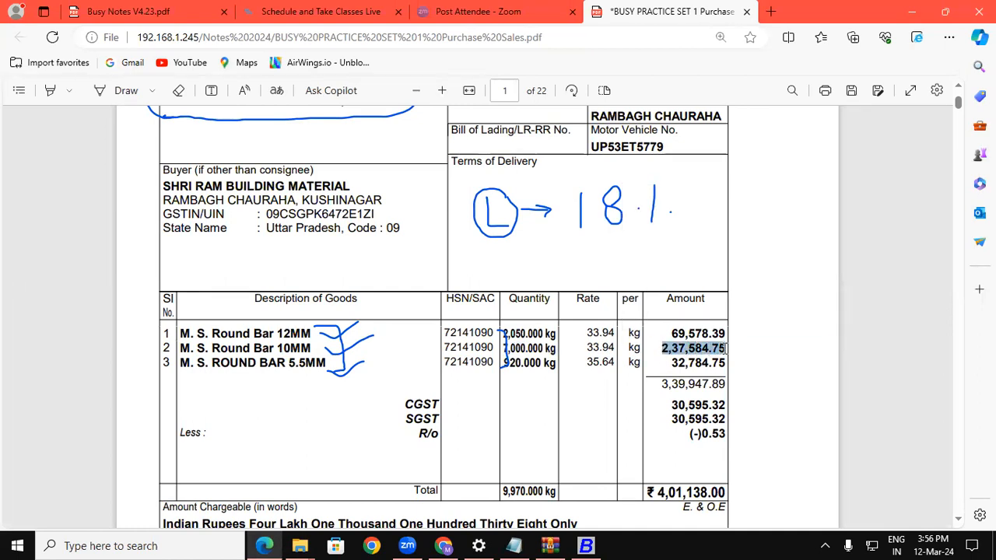
pyautogui.click(586, 545)
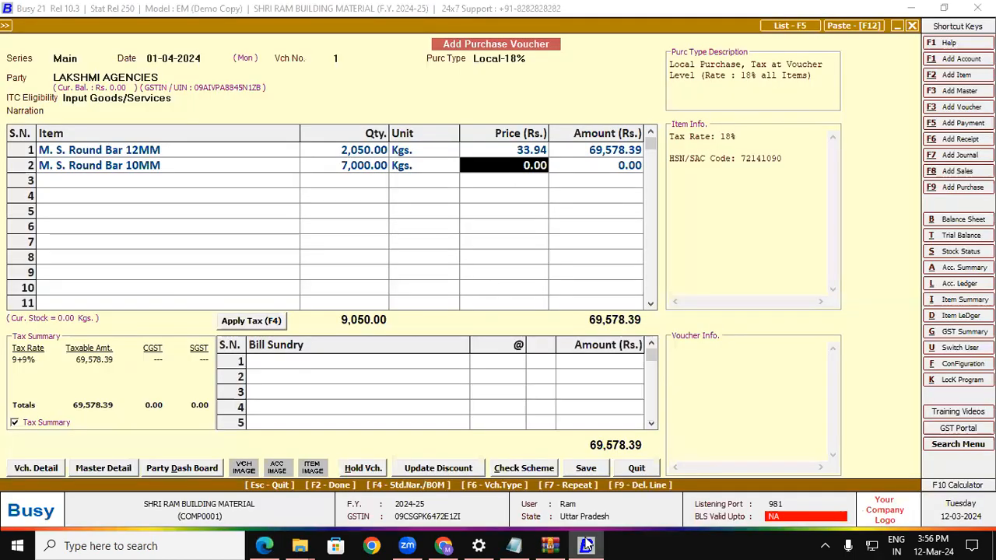
pyautogui.press('Return')
pyautogui.write('23')
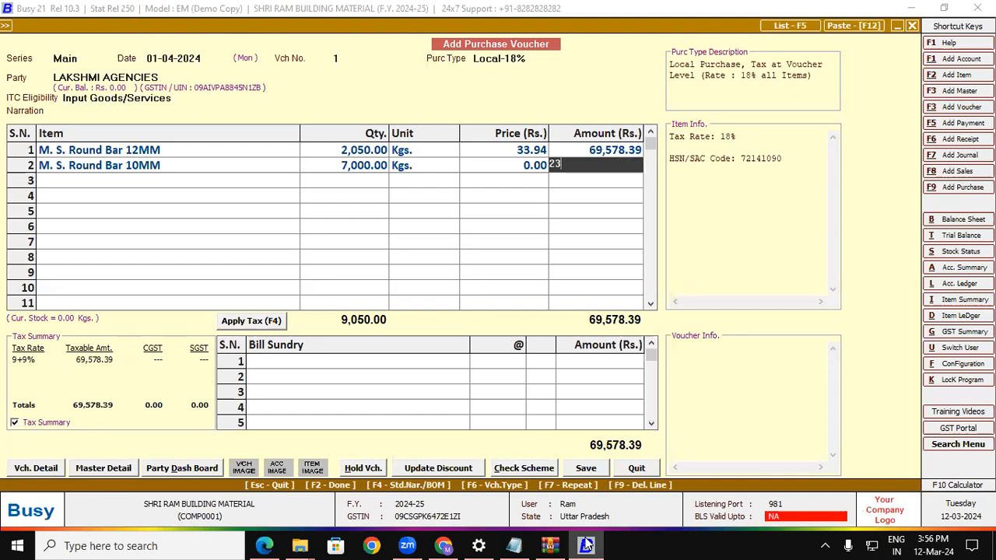
pyautogui.write('7584.75')
pyautogui.press('Return')
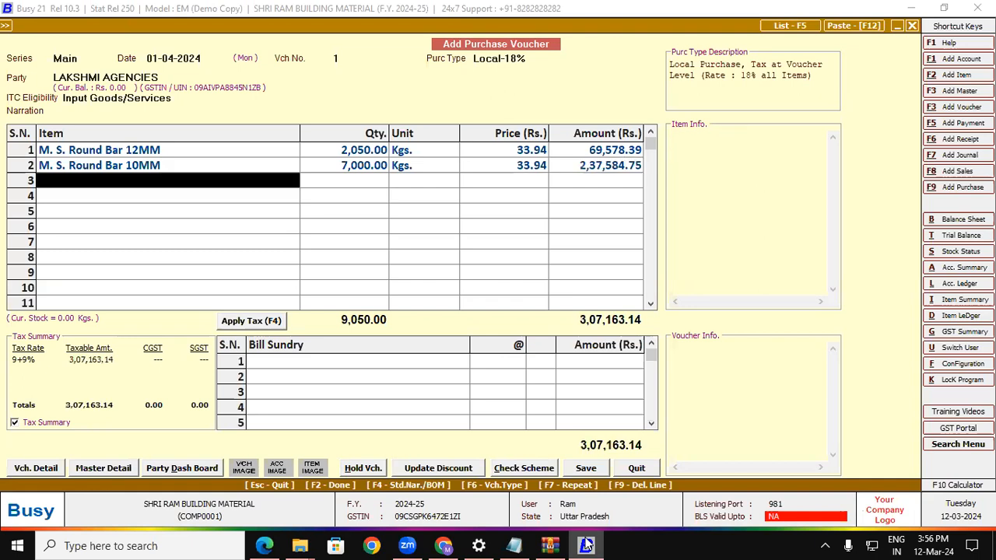
# Review row 2's quantity, calculated 33.94 price and amount.
pyautogui.click(601, 167)
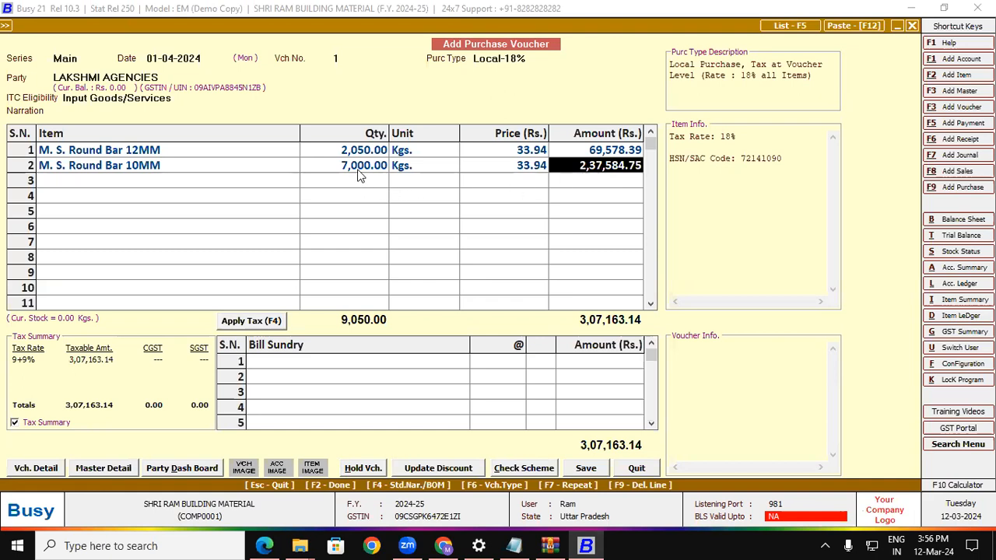
pyautogui.click(360, 169)
pyautogui.click(603, 169)
pyautogui.click(526, 169)
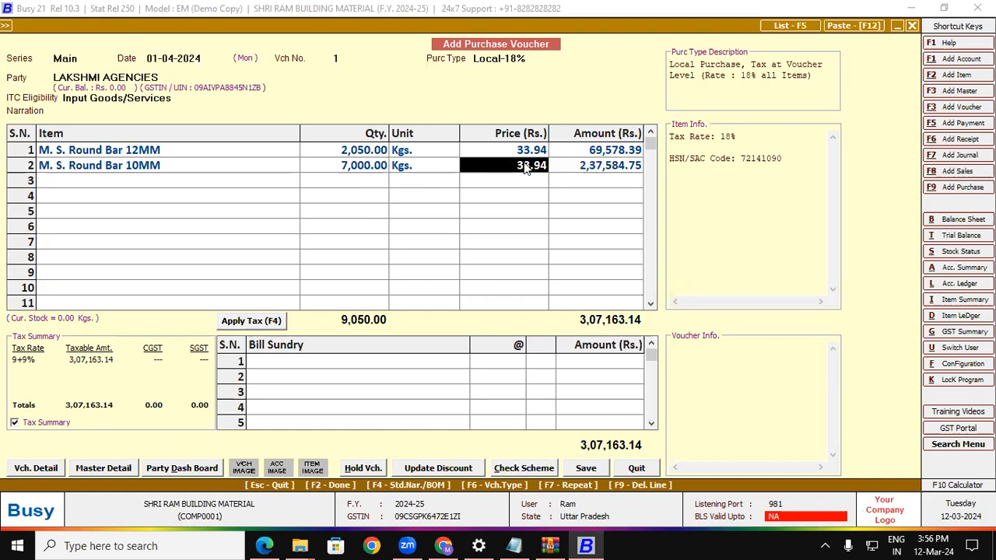
pyautogui.click(115, 179)
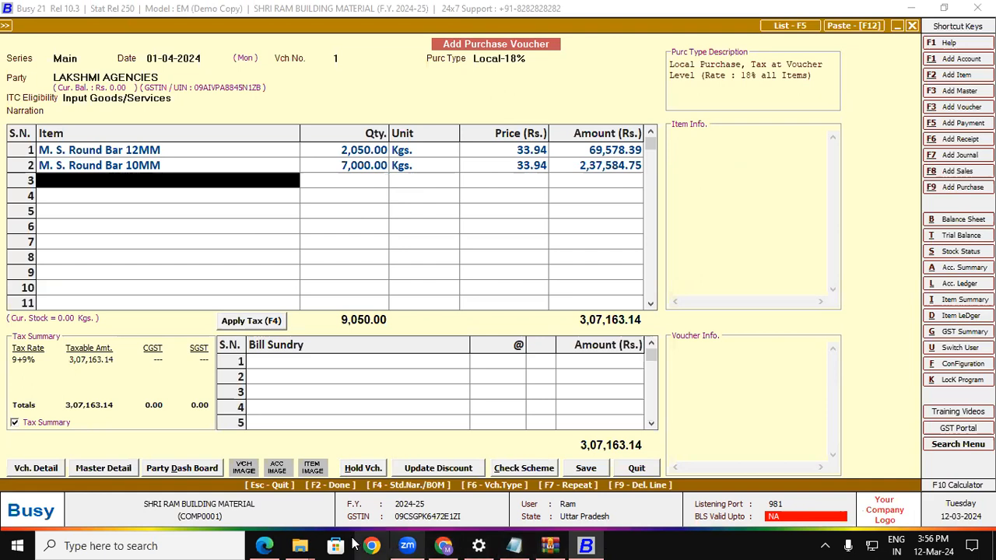
# Copy M. S. ROUND BAR 5.5MM from the invoice into a new item master's name.
pyautogui.click(265, 545)
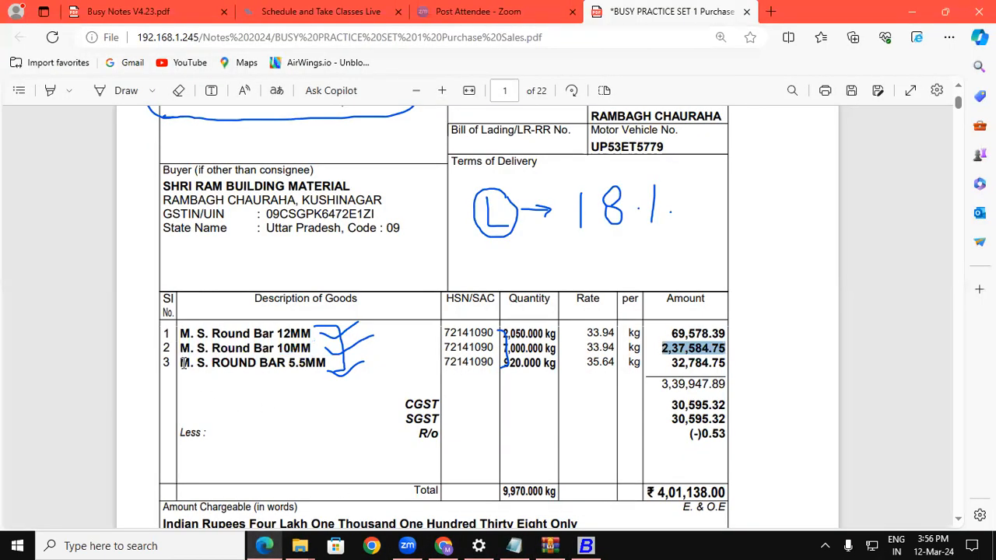
pyautogui.moveTo(190, 363); pyautogui.dragTo(325, 369)
pyautogui.hotkey('ctrl', 'c')
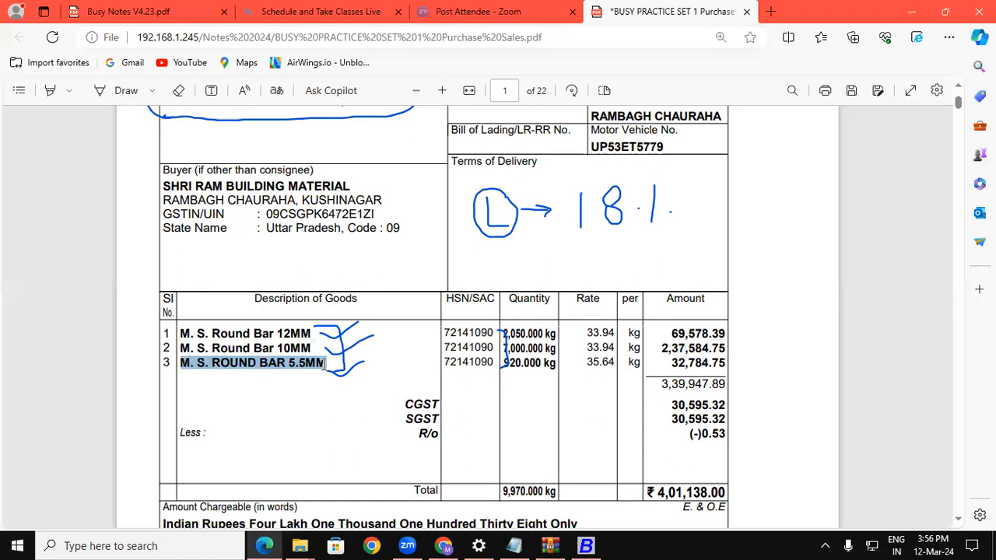
pyautogui.click(585, 544)
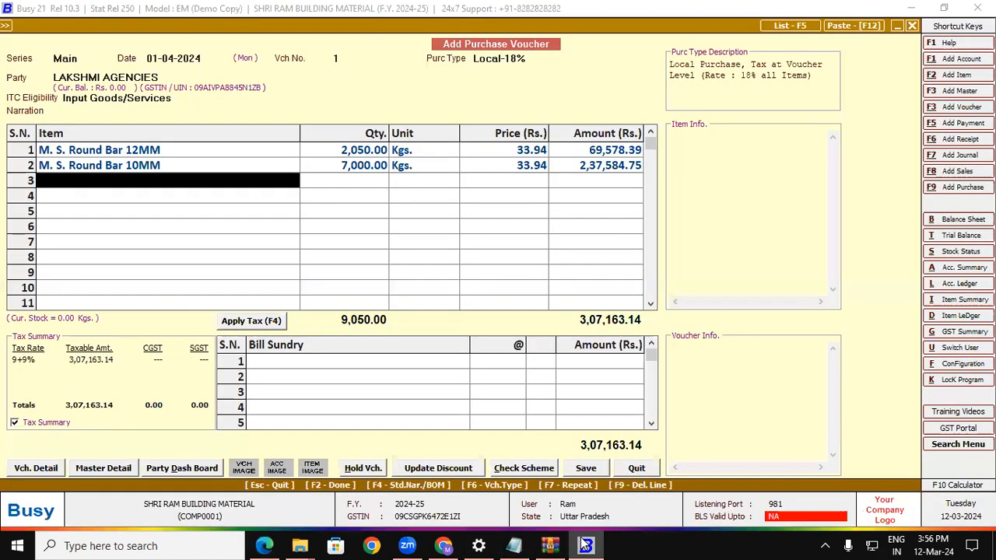
pyautogui.press('F2')
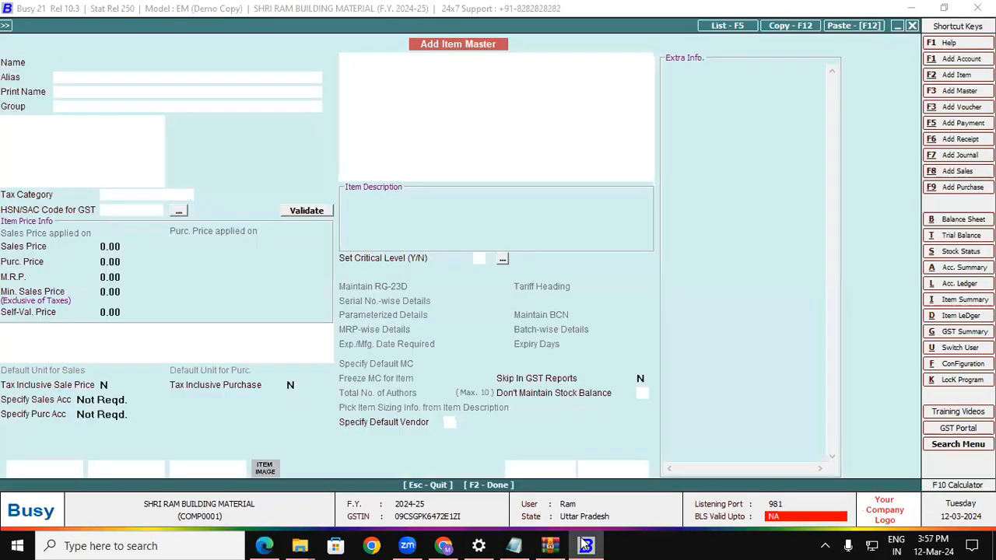
pyautogui.hotkey('ctrl', 'v')
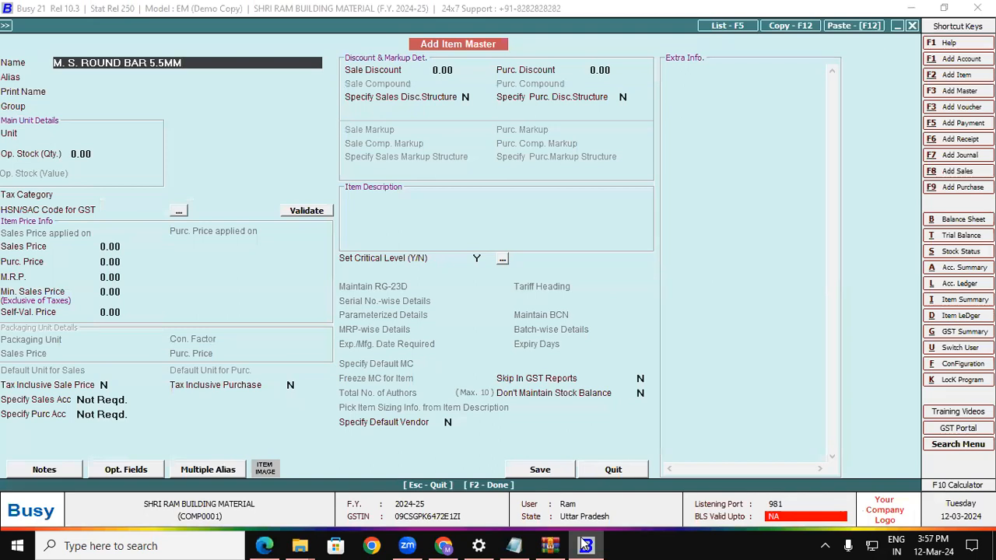
# Assign the item group Round Bar and unit Kgs., and save it.
pyautogui.press('Return')
pyautogui.press('Return')
pyautogui.press('Return')
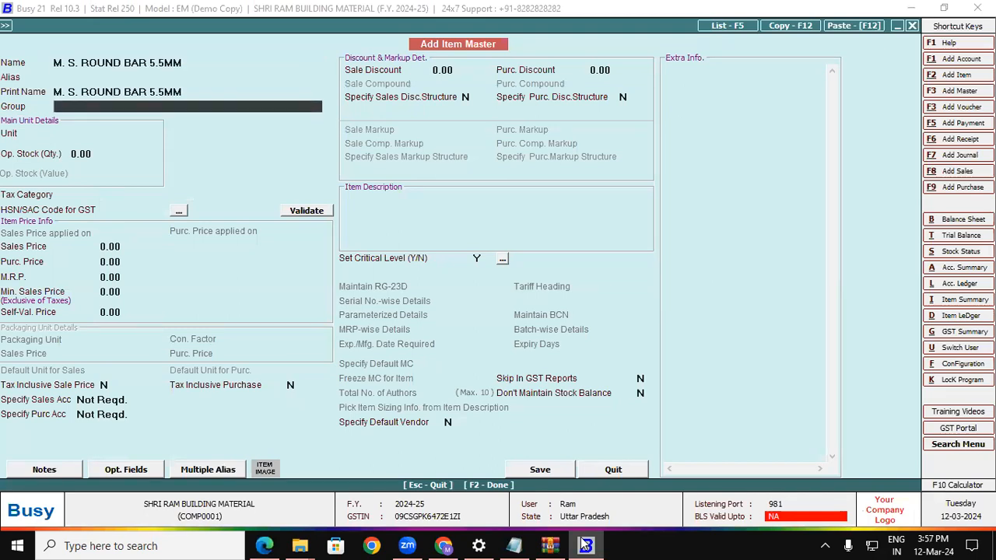
pyautogui.write('r')
pyautogui.press('Return')
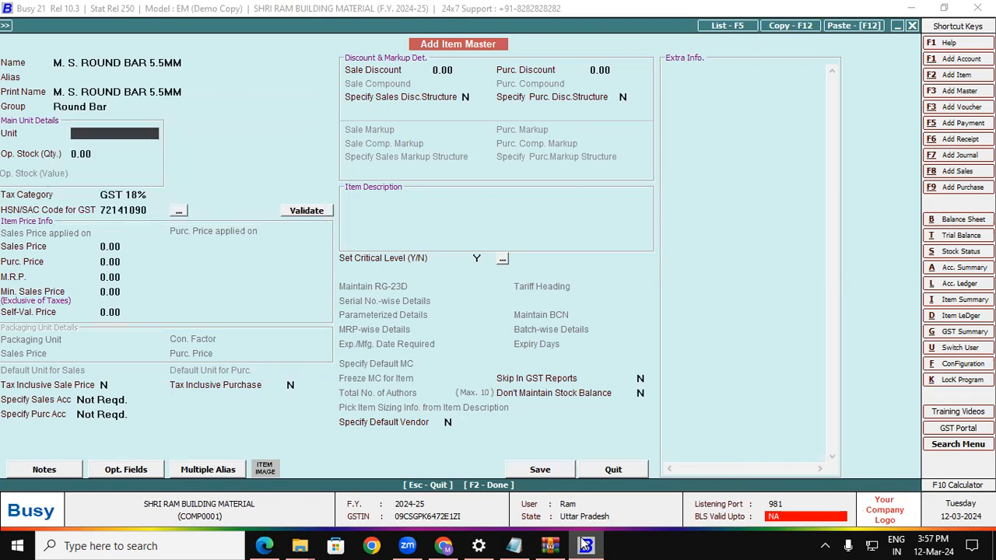
pyautogui.write('k')
pyautogui.press('Return')
pyautogui.press('Return')
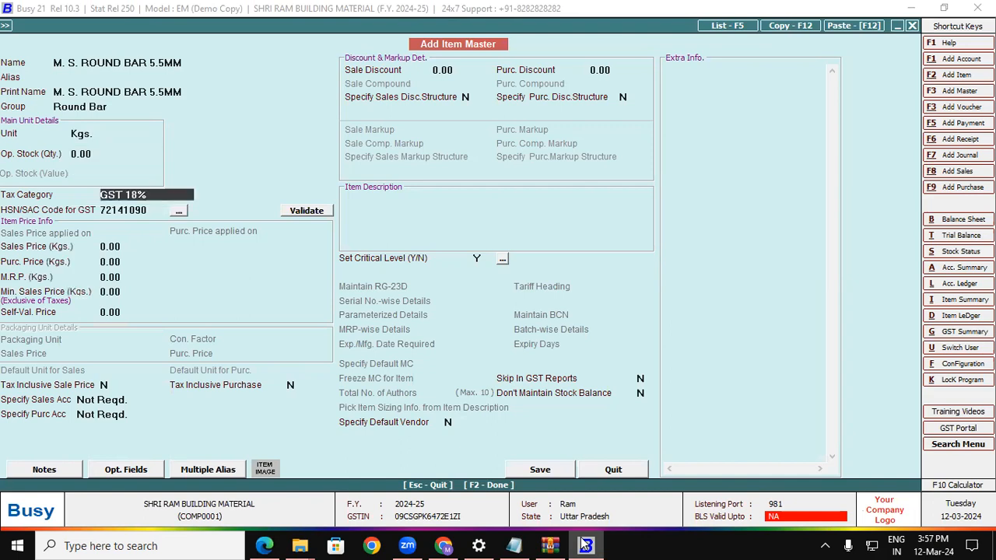
pyautogui.press('F2')
pyautogui.press('Return')
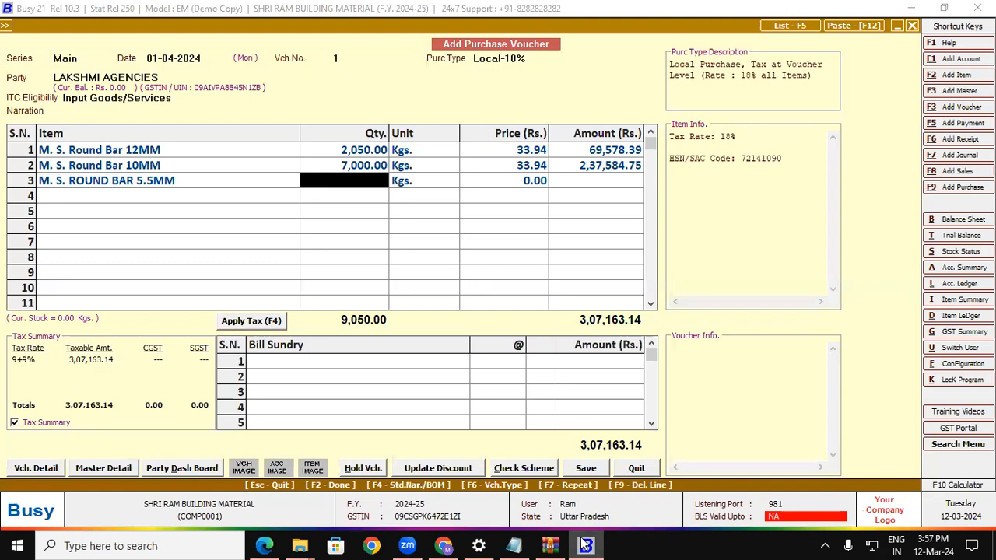
# Enter 920 Kgs. at a price of 35.64 on row 3.
pyautogui.hotkey('alt', 'Tab')
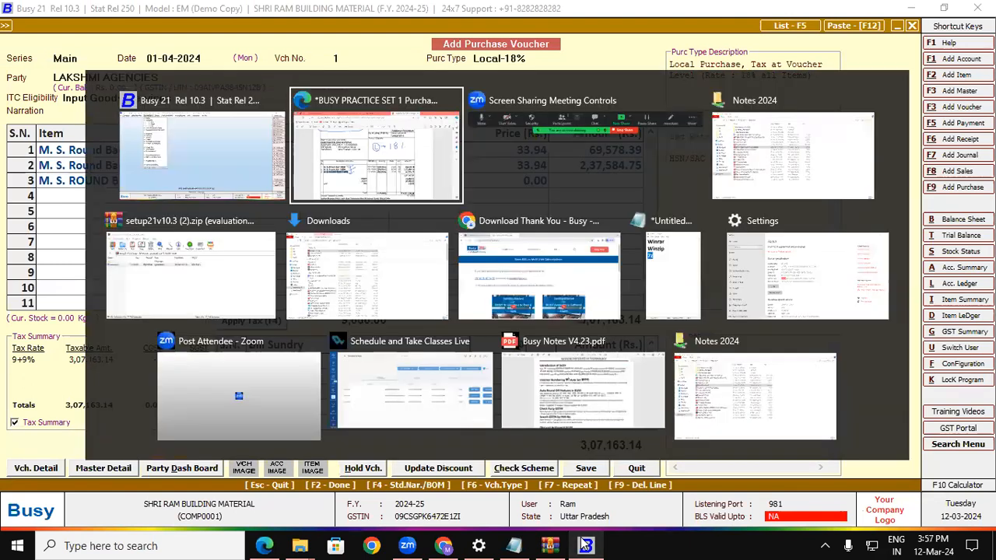
pyautogui.hotkey('alt', 'Tab')
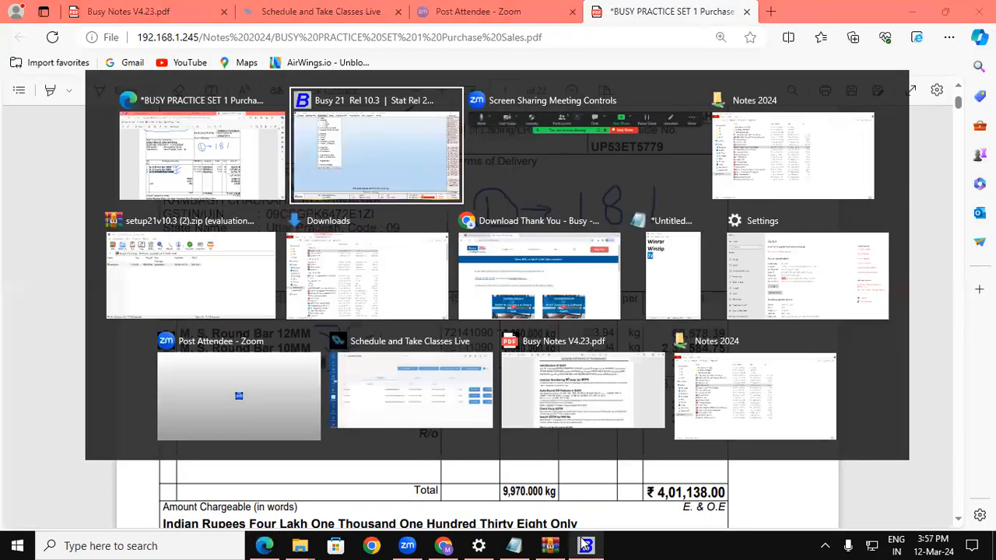
pyautogui.write('920')
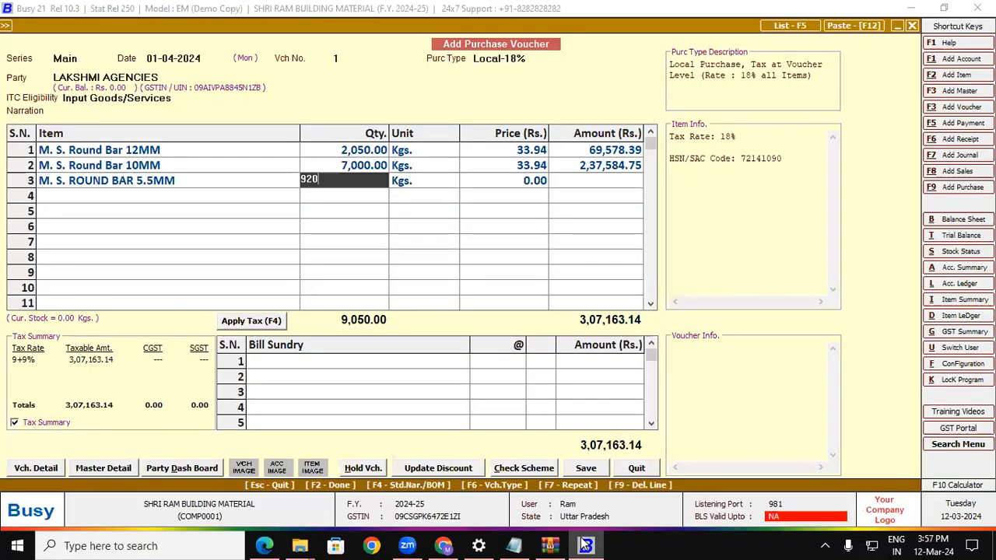
pyautogui.press('Return')
pyautogui.press('Return')
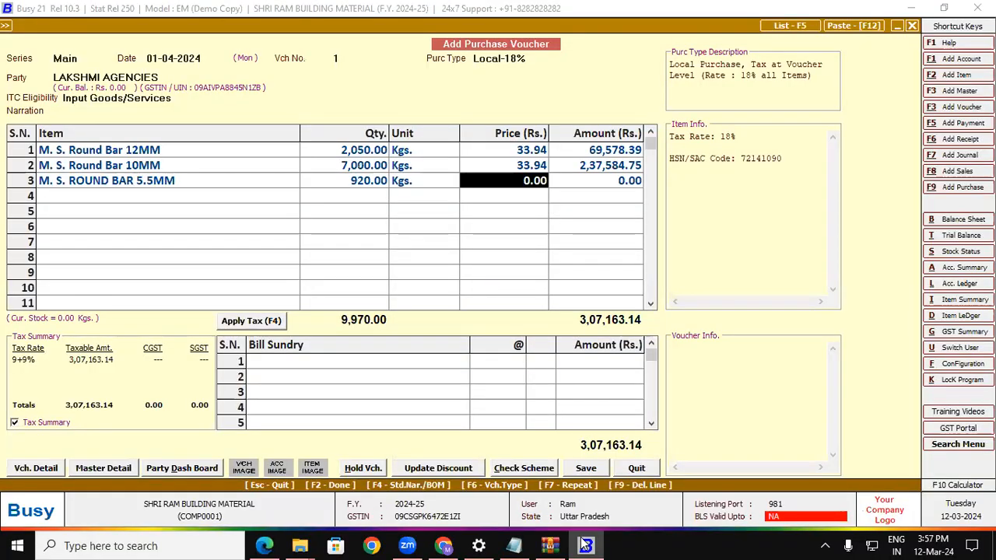
pyautogui.hotkey('alt', 'Tab')
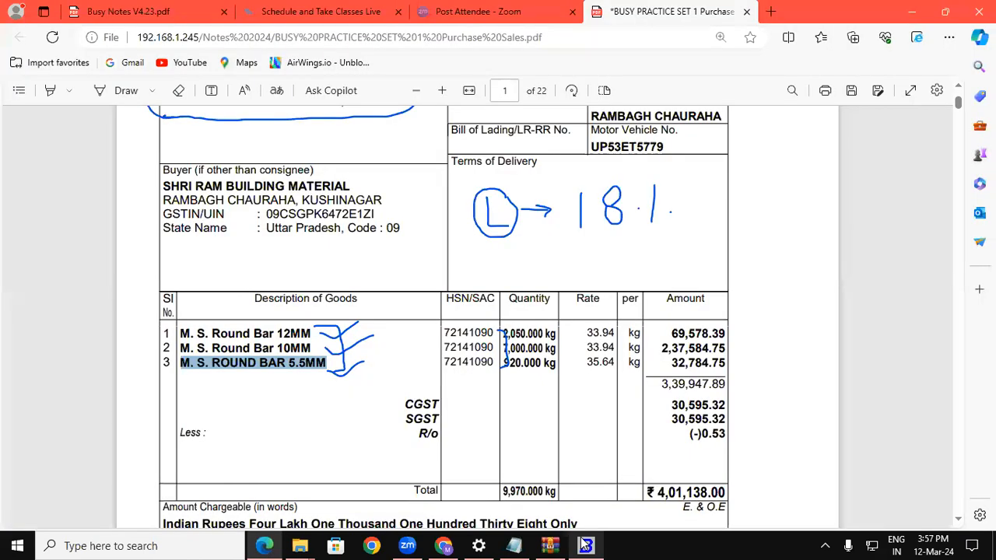
pyautogui.click(585, 545)
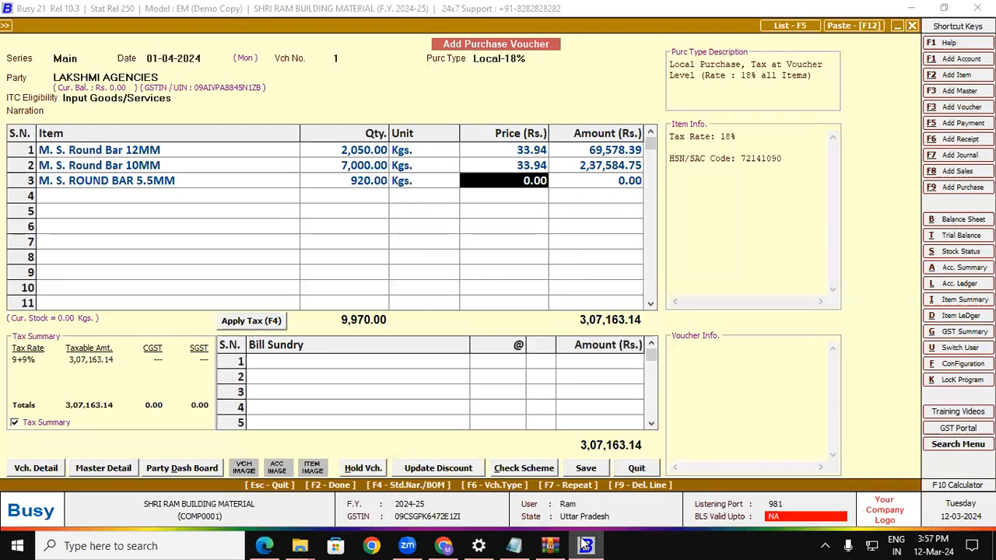
pyautogui.write('35.64')
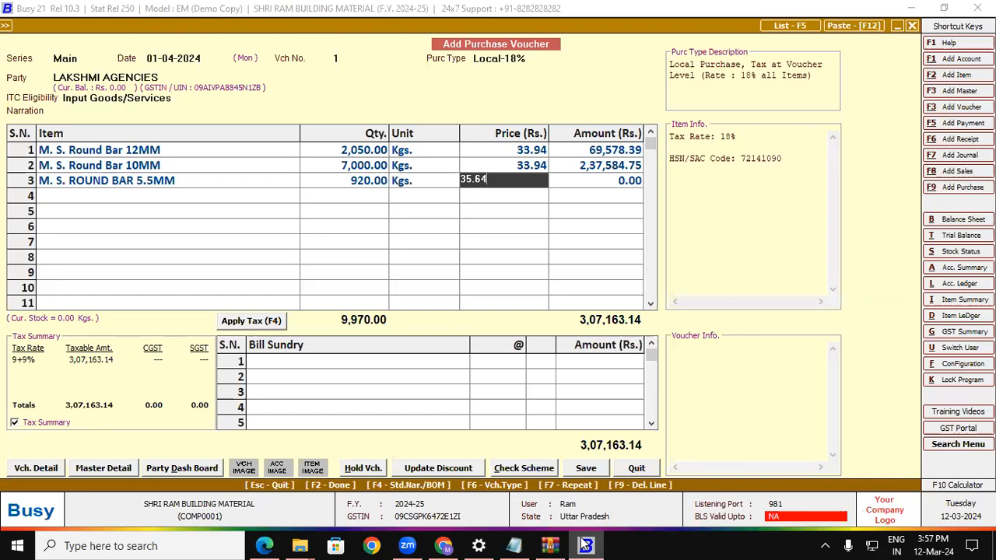
pyautogui.press('Return')
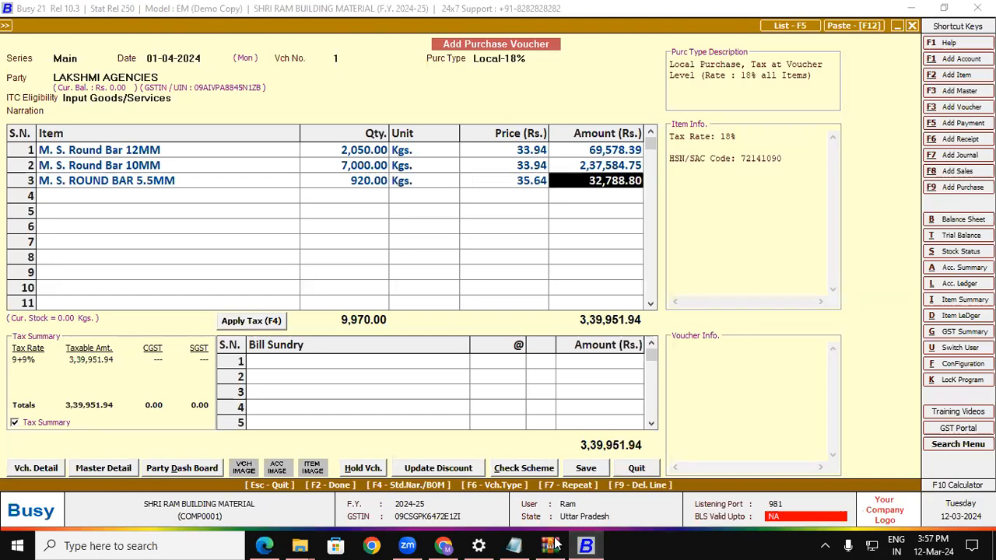
# Correct row 3's amount to 32,784.75 to match the invoice.
pyautogui.click(278, 544)
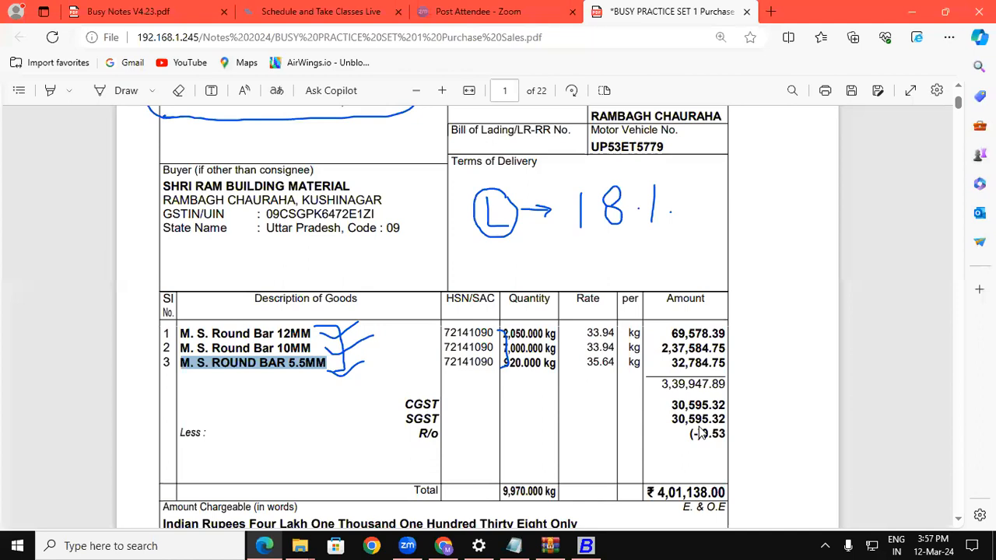
pyautogui.moveTo(670, 362); pyautogui.dragTo(723, 362)
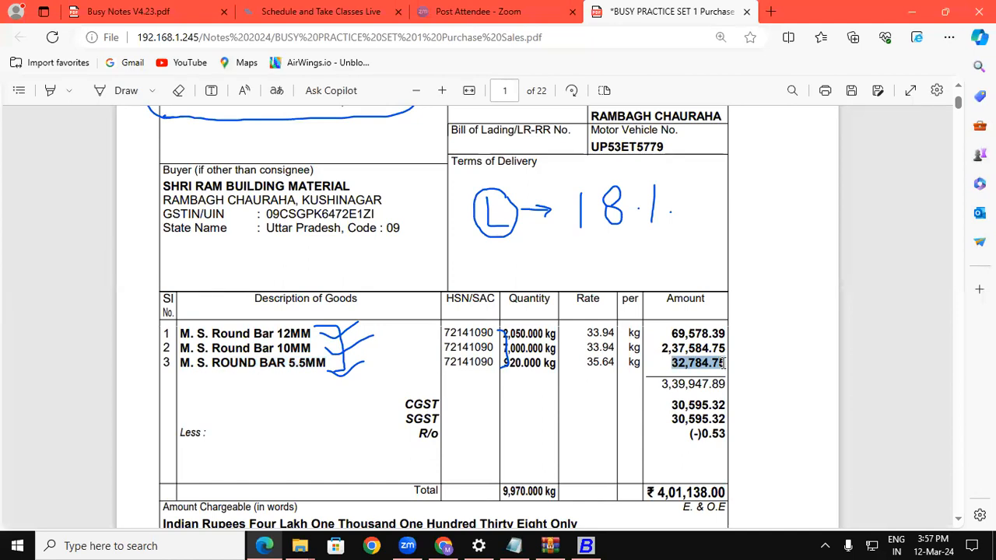
pyautogui.click(586, 545)
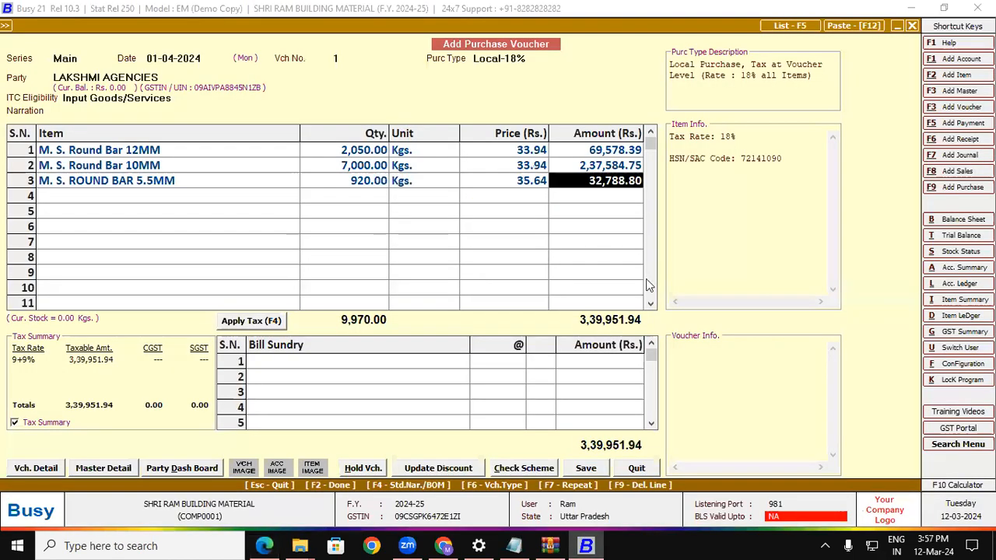
pyautogui.write('3')
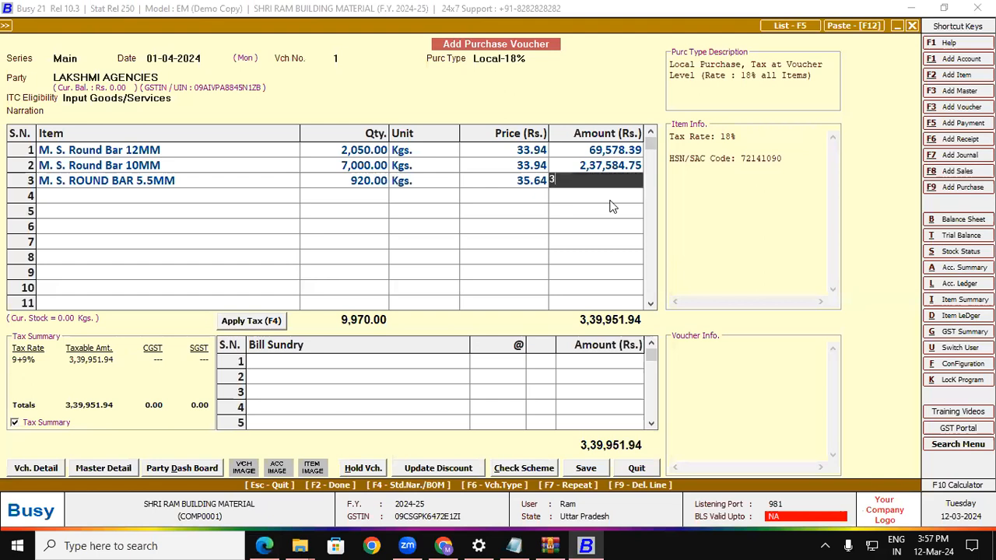
pyautogui.write('2,784.75')
pyautogui.press('Return')
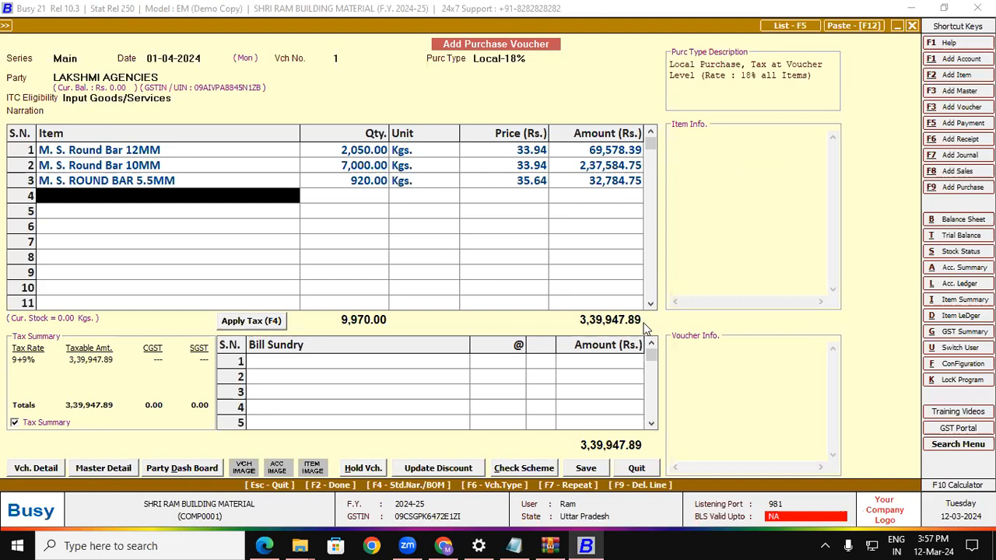
pyautogui.click(264, 545)
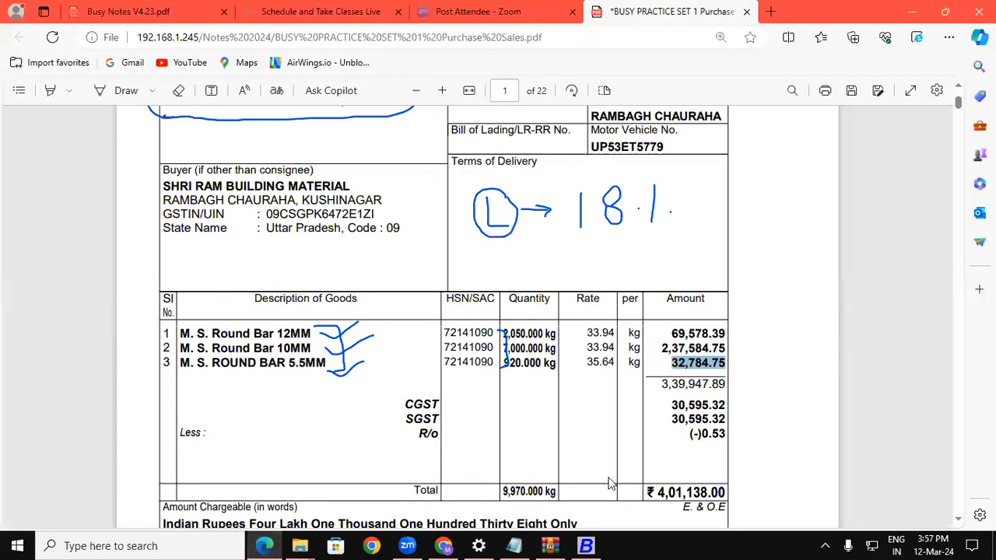
# Apply CGST and SGST at 9% each and compare the 4,01,138.51 total with the invoice.
pyautogui.click(586, 545)
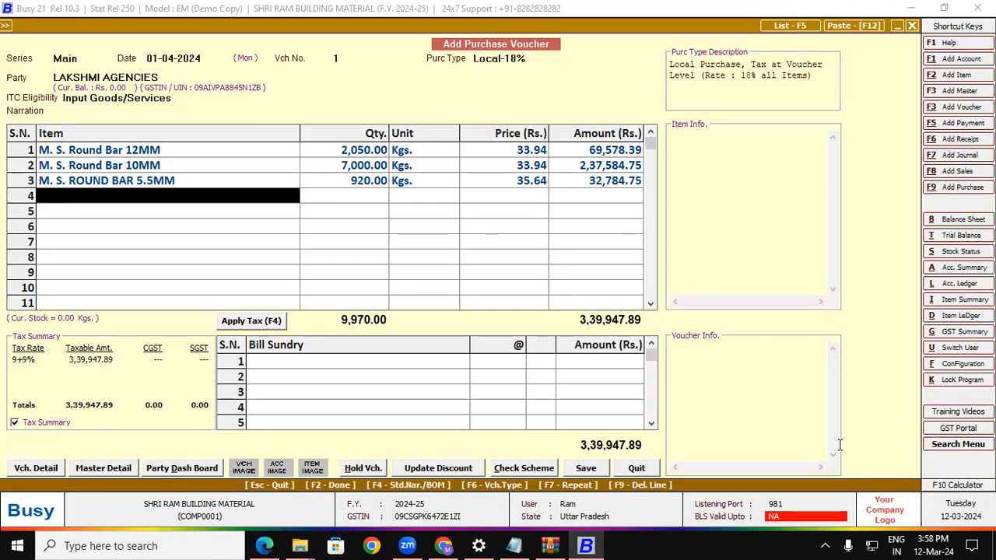
pyautogui.click(265, 326)
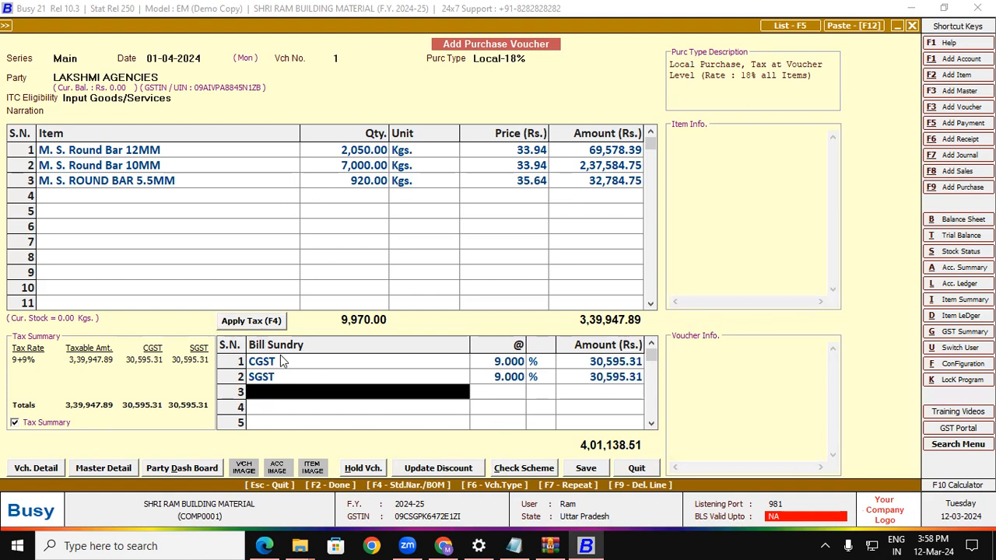
pyautogui.click(264, 545)
pyautogui.moveTo(658, 493); pyautogui.dragTo(726, 493)
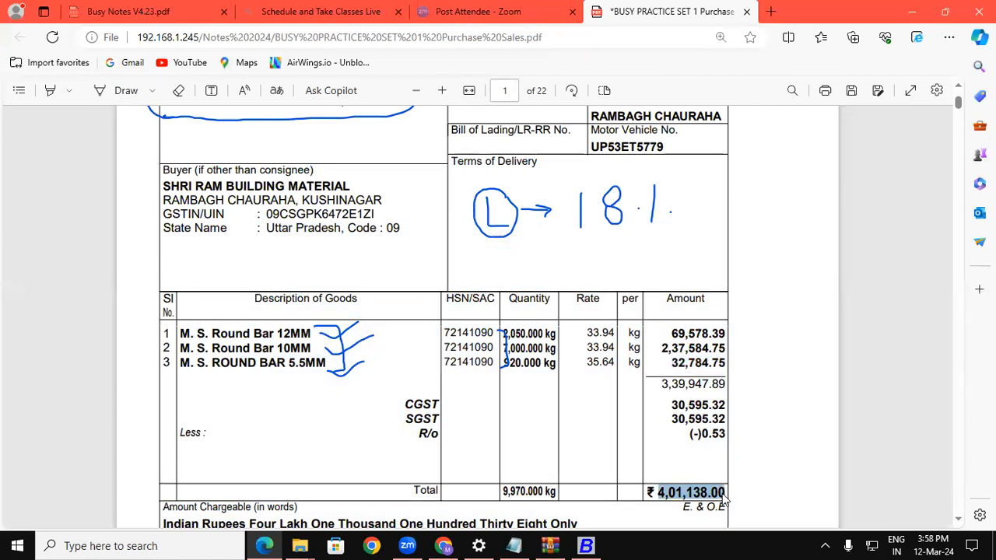
pyautogui.click(585, 545)
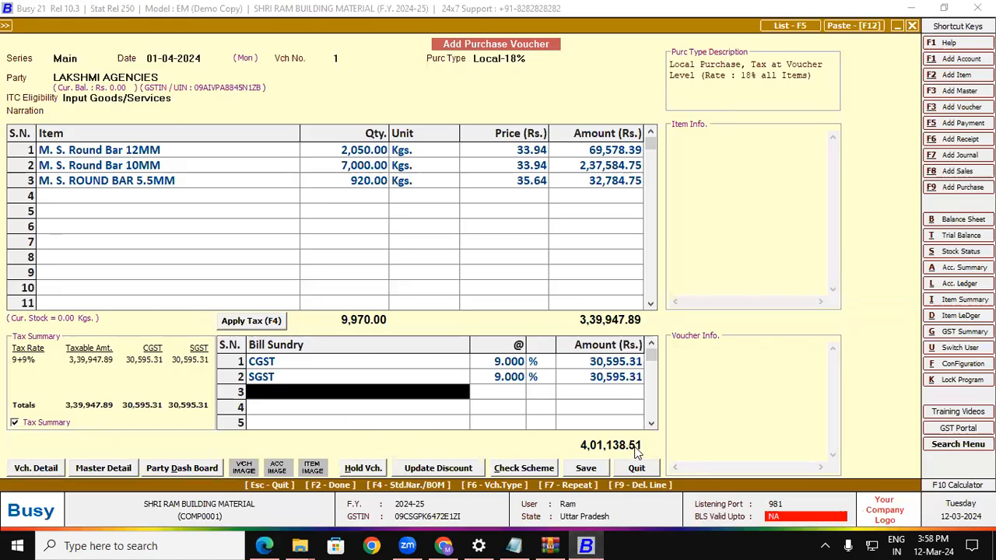
# Add a Rounded Off (-) bill sundry of 0.51 in row 3.
pyautogui.press('Return')
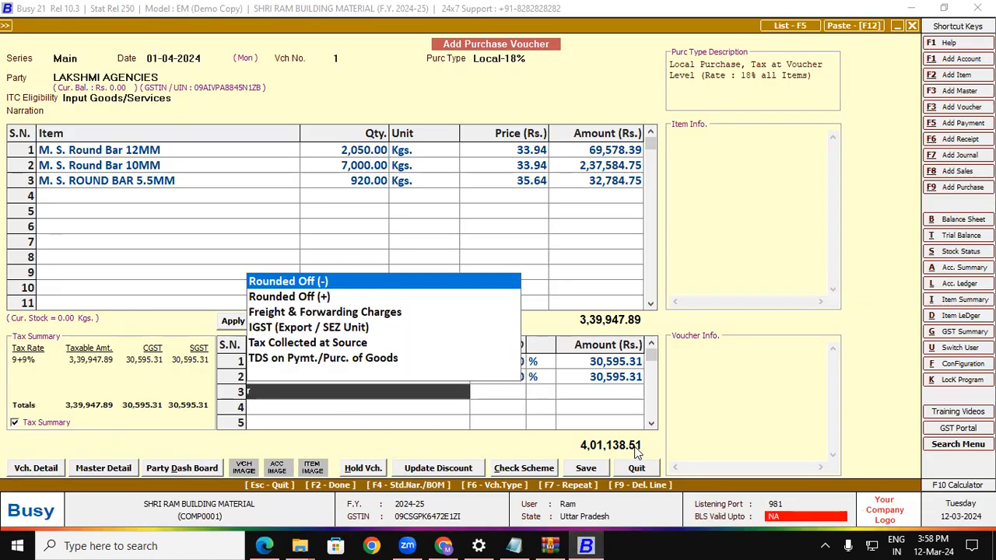
pyautogui.press('Return')
pyautogui.write('.51')
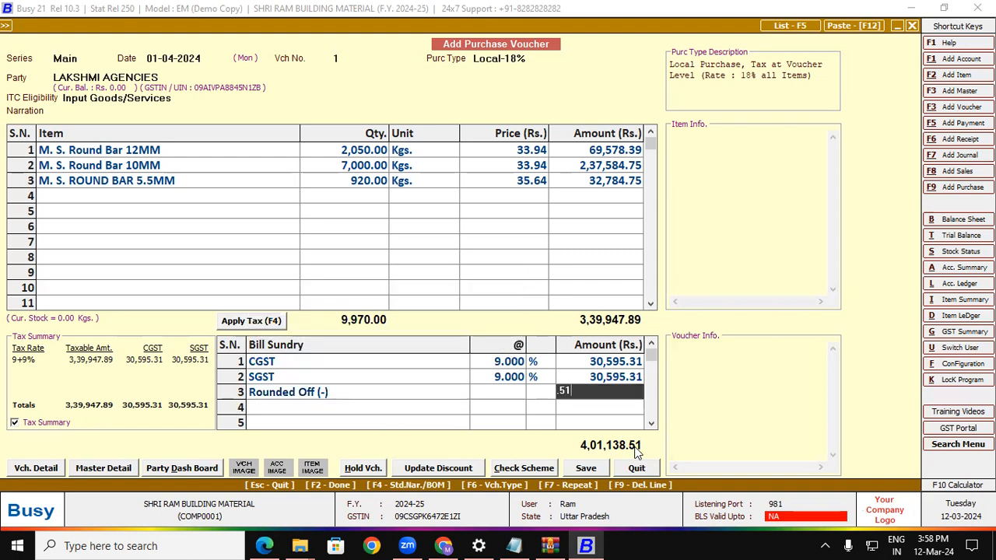
pyautogui.press('Return')
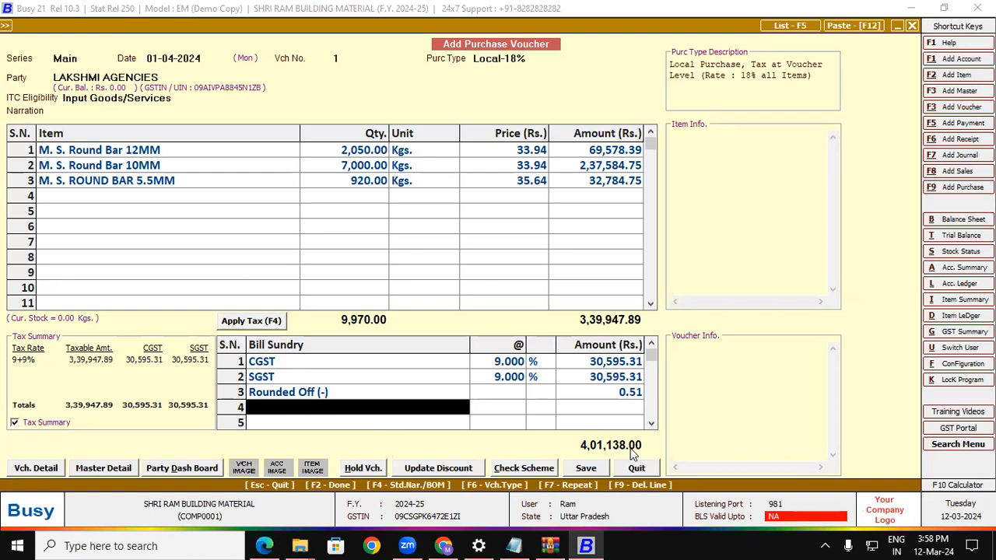
pyautogui.click(325, 398)
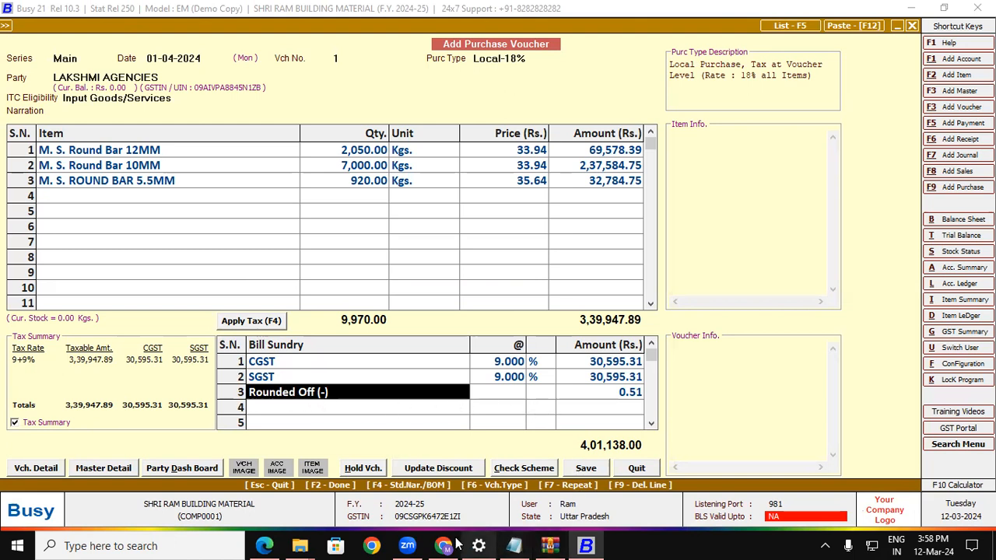
# Mark the rounding amount and the 4,01,138.00 total on the bill PDF to compare.
pyautogui.click(264, 545)
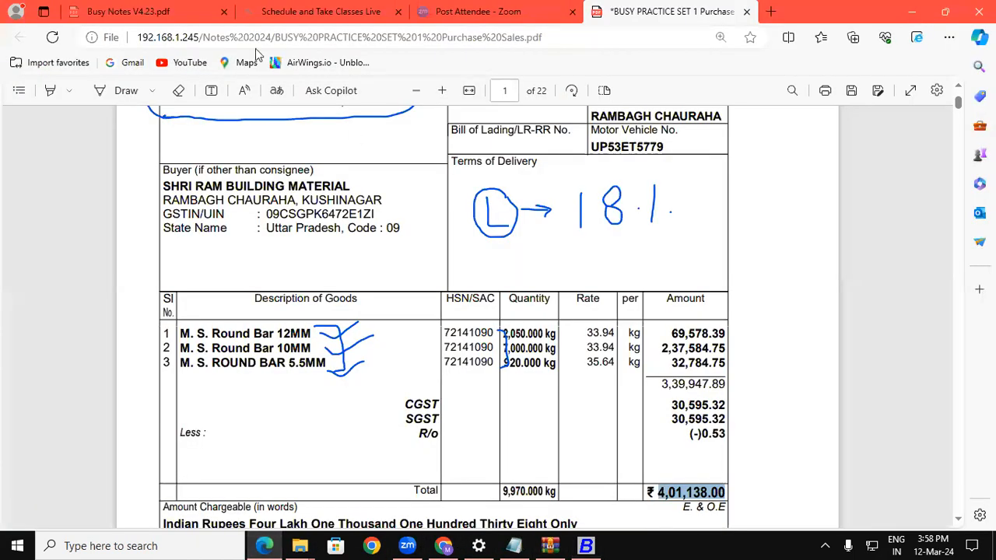
pyautogui.click(124, 90)
pyautogui.moveTo(714, 459); pyautogui.dragTo(741, 467)
pyautogui.moveTo(658, 448)
pyautogui.mouseDown()
pyautogui.moveTo(623, 526)
pyautogui.moveTo(717, 451)
pyautogui.moveTo(735, 461)
pyautogui.mouseUp()
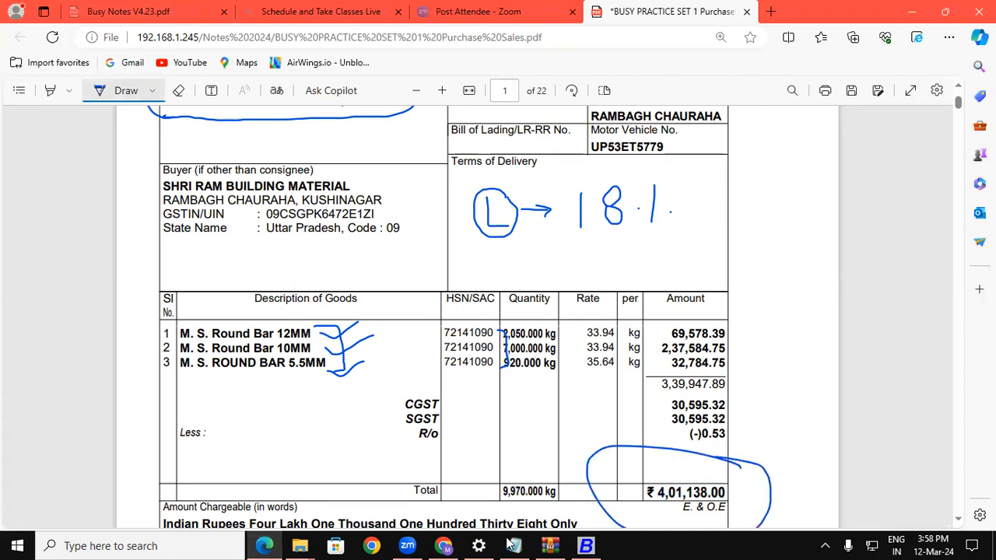
pyautogui.click(586, 545)
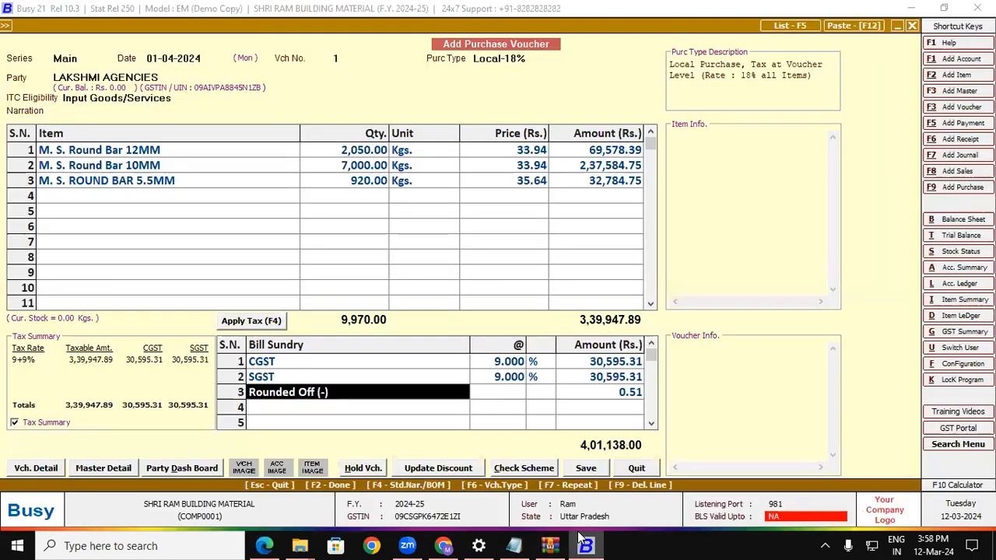
# Save the voucher with purchase bill number 1196 and accept the bill-by-bill adjustment.
pyautogui.click(587, 469)
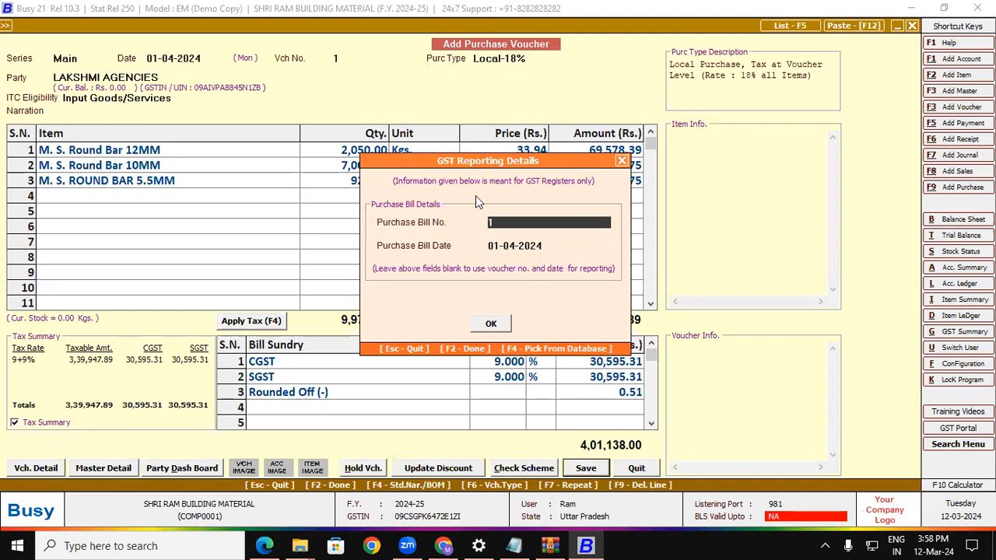
pyautogui.moveTo(447, 163); pyautogui.dragTo(233, 74)
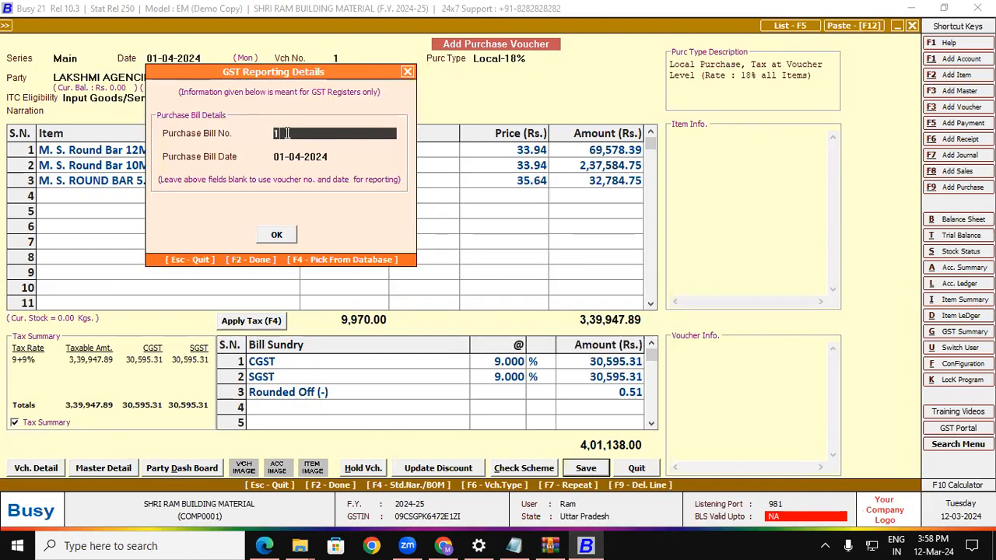
pyautogui.click(264, 546)
pyautogui.click(958, 93)
pyautogui.click(958, 92)
pyautogui.click(958, 93)
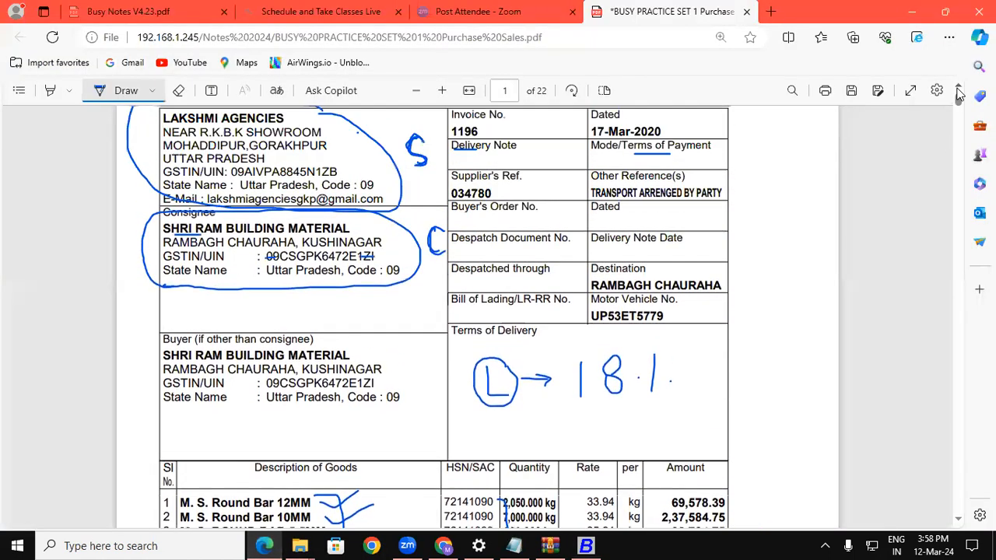
pyautogui.click(585, 546)
pyautogui.write('196')
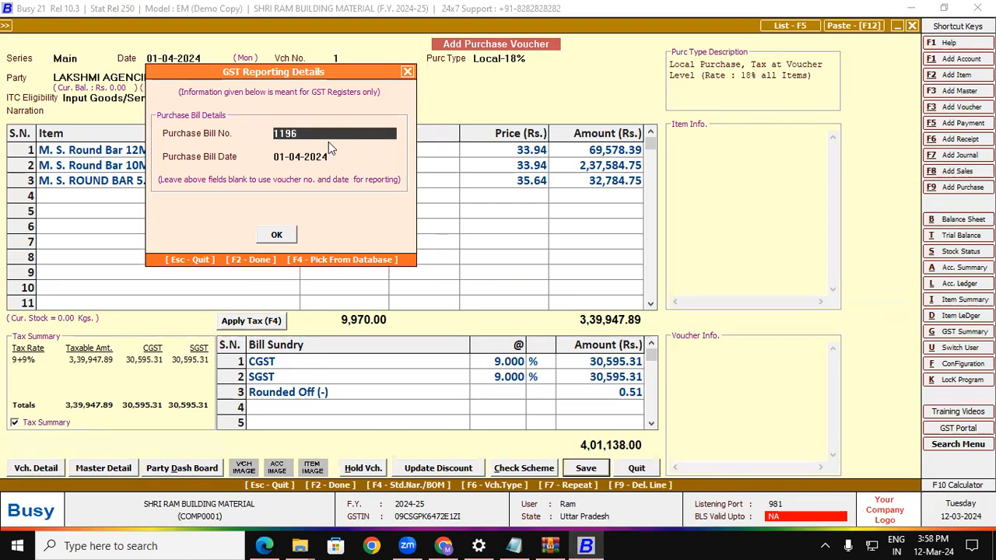
pyautogui.click(277, 234)
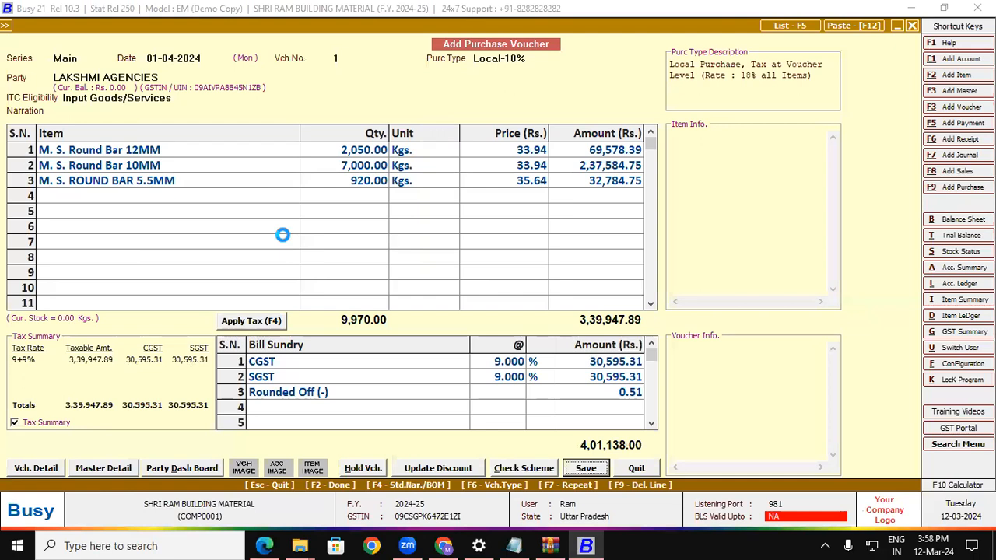
pyautogui.click(495, 388)
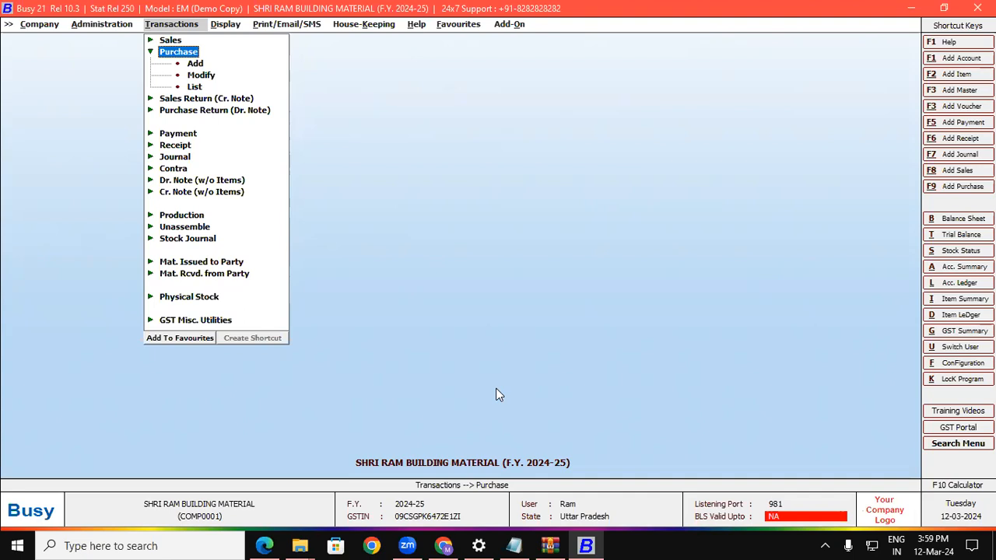
# Choose Purchase Modify and accept series Main, voucher 1, dated 01-04-2024.
pyautogui.press('Down')
pyautogui.press('Down')
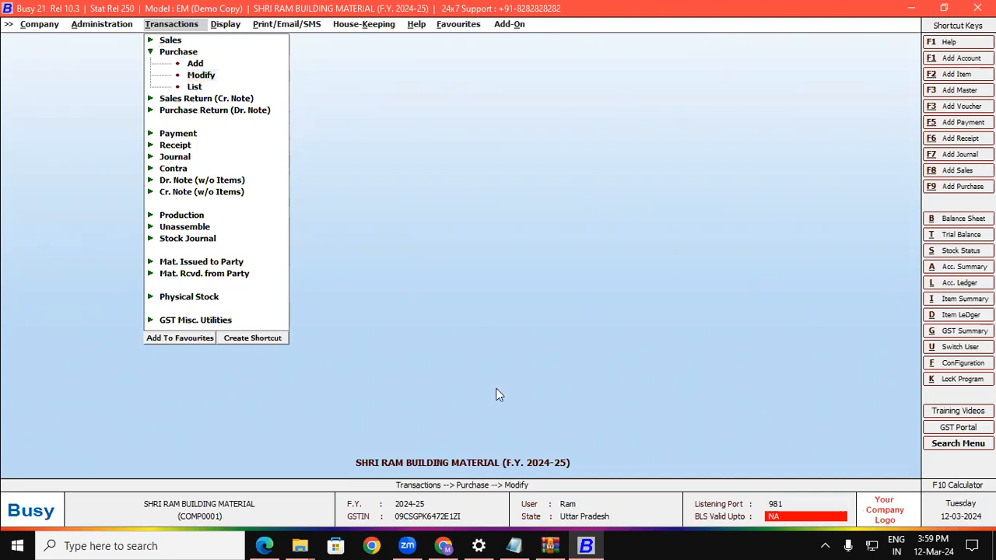
pyautogui.press('Return')
pyautogui.press('Return')
pyautogui.press('Return')
pyautogui.press('Return')
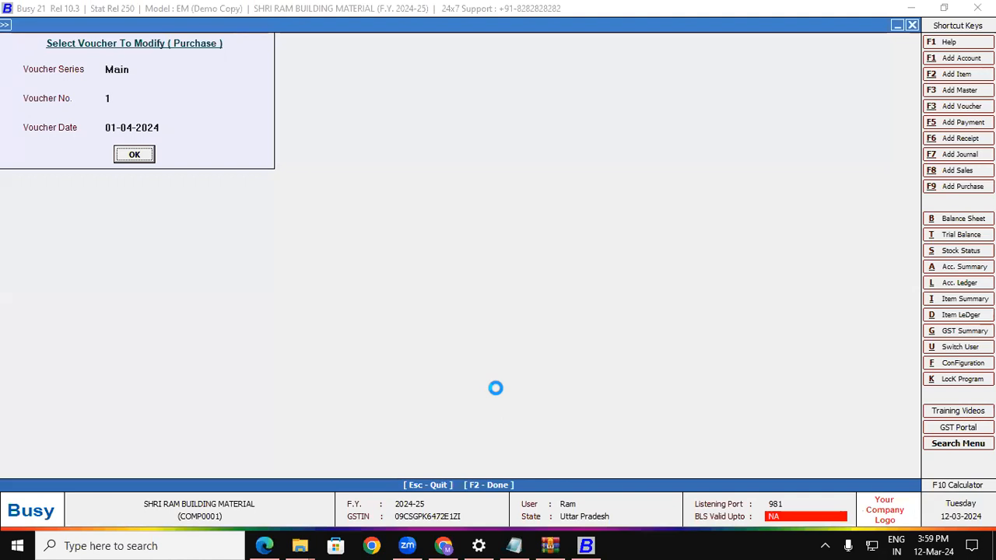
pyautogui.press('Return')
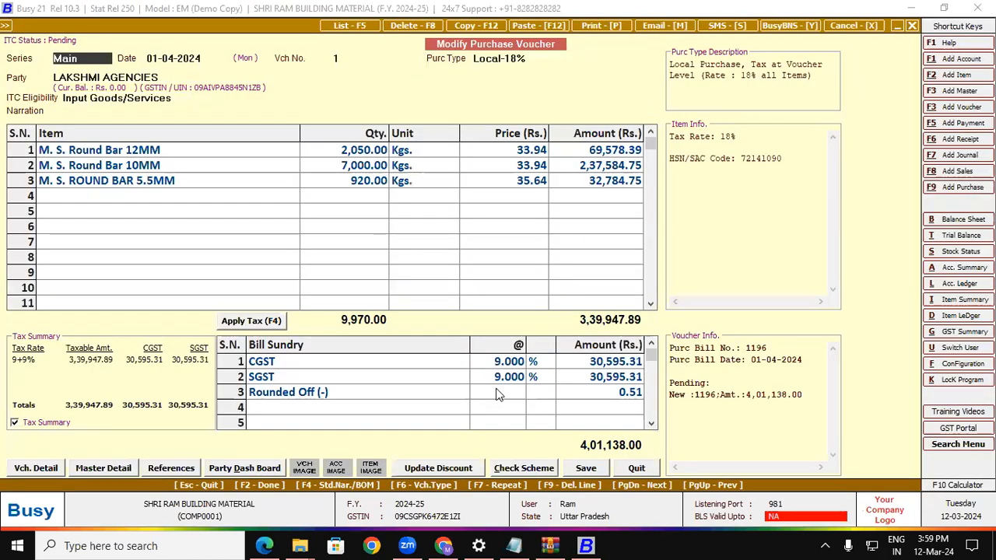
# Add and clear M. S. Round Bar 12MM in row 4, then delete the 10MM line.
pyautogui.click(61, 197)
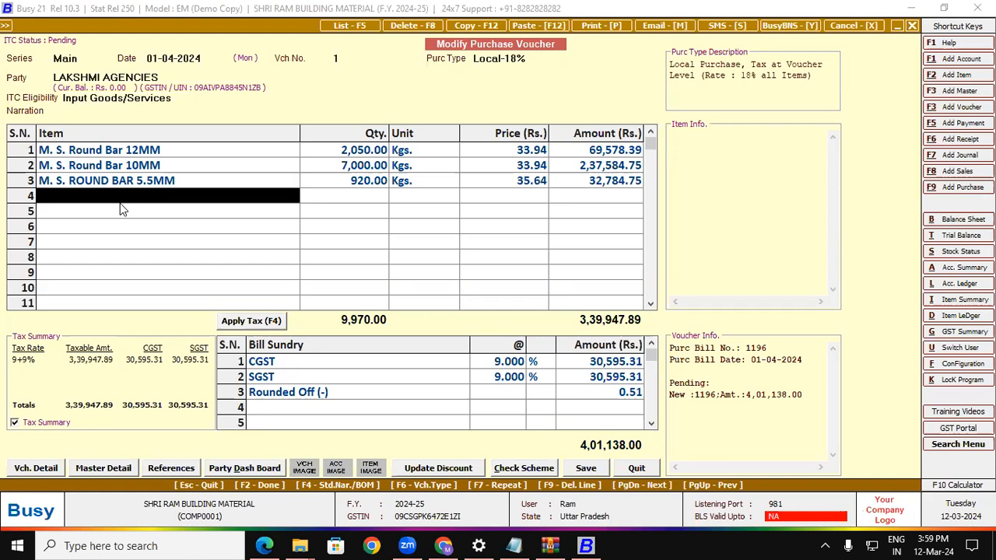
pyautogui.press('Return')
pyautogui.press('Down')
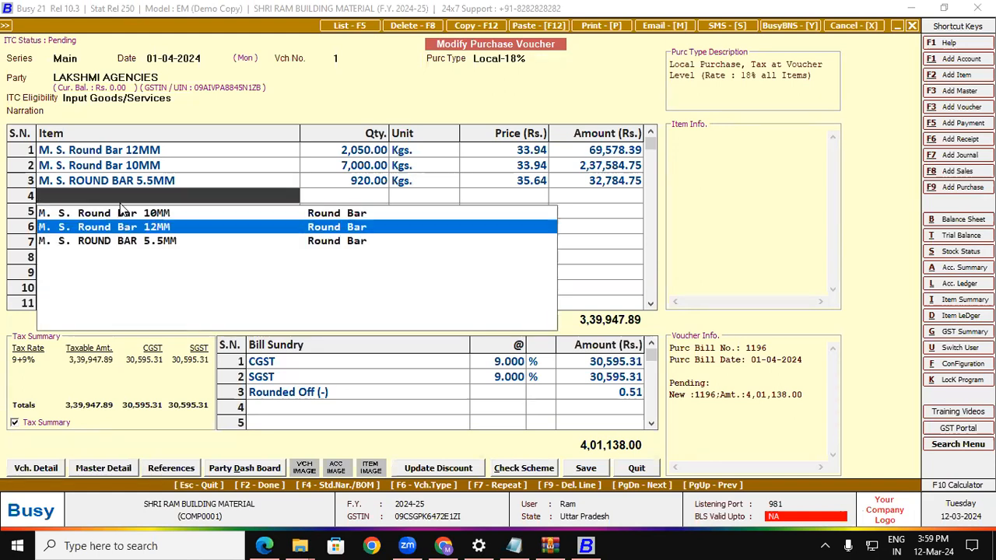
pyautogui.press('Return')
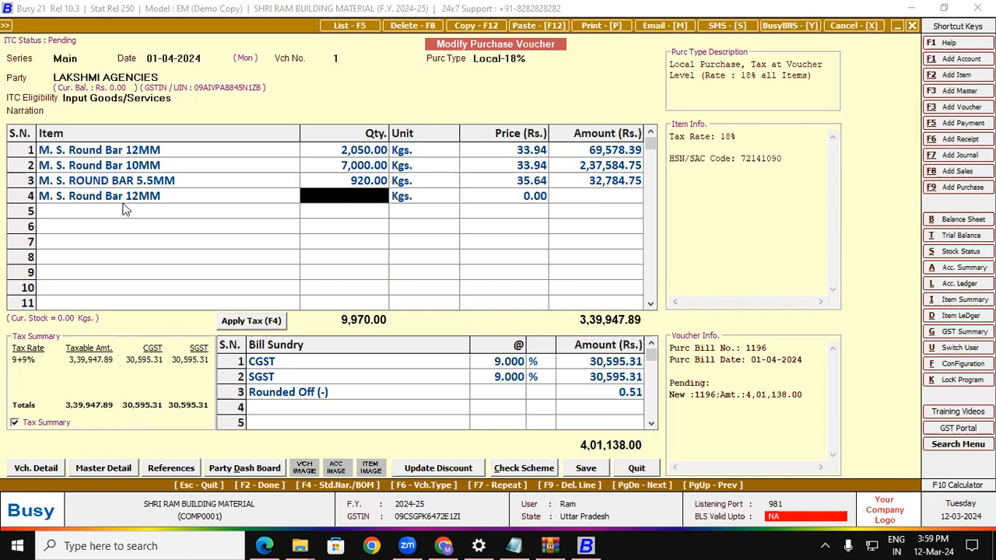
pyautogui.click(129, 201)
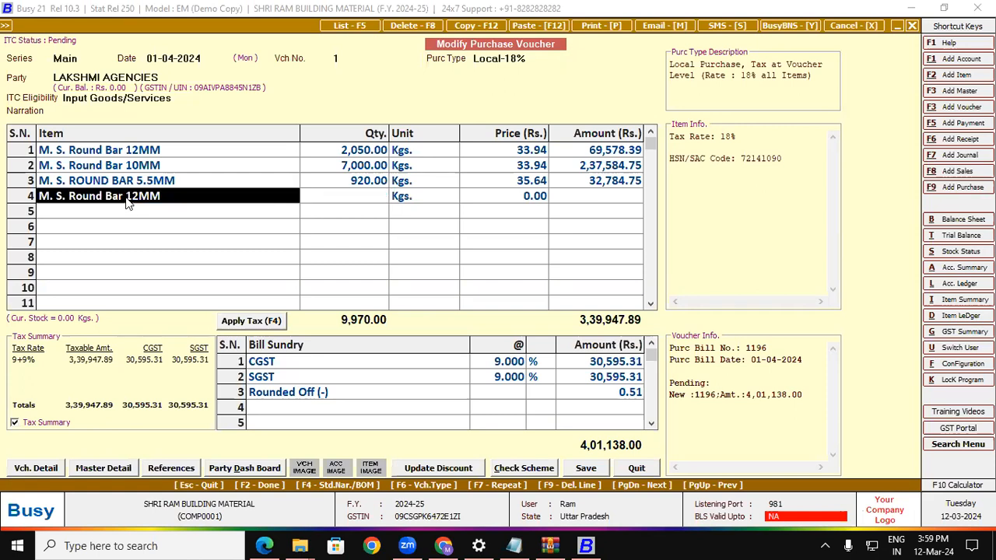
pyautogui.press('BackSpace')
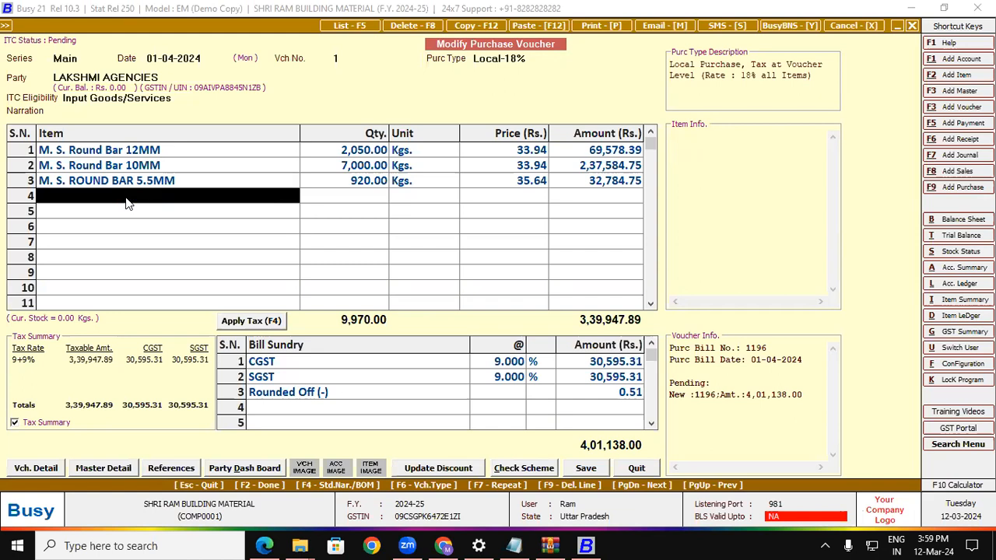
pyautogui.click(145, 170)
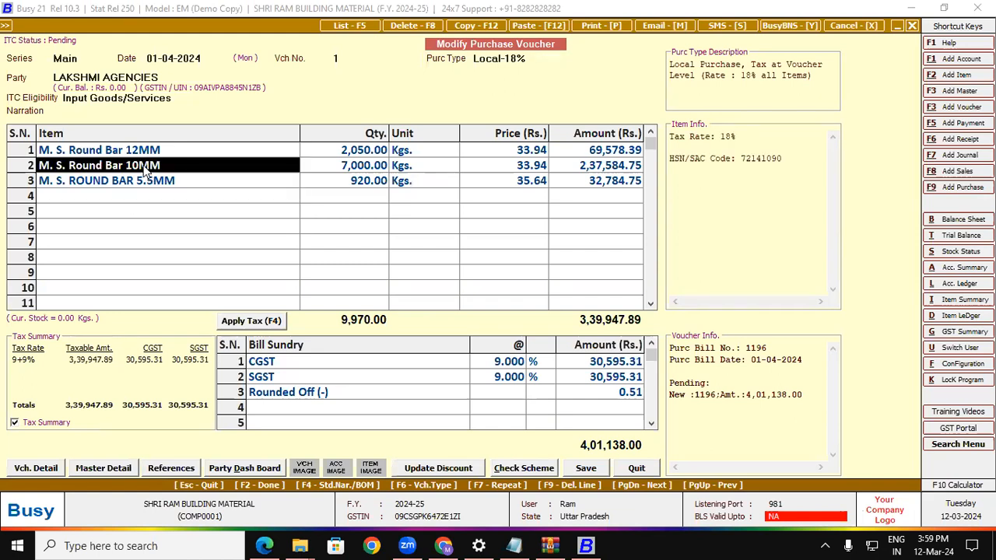
pyautogui.press('F9')
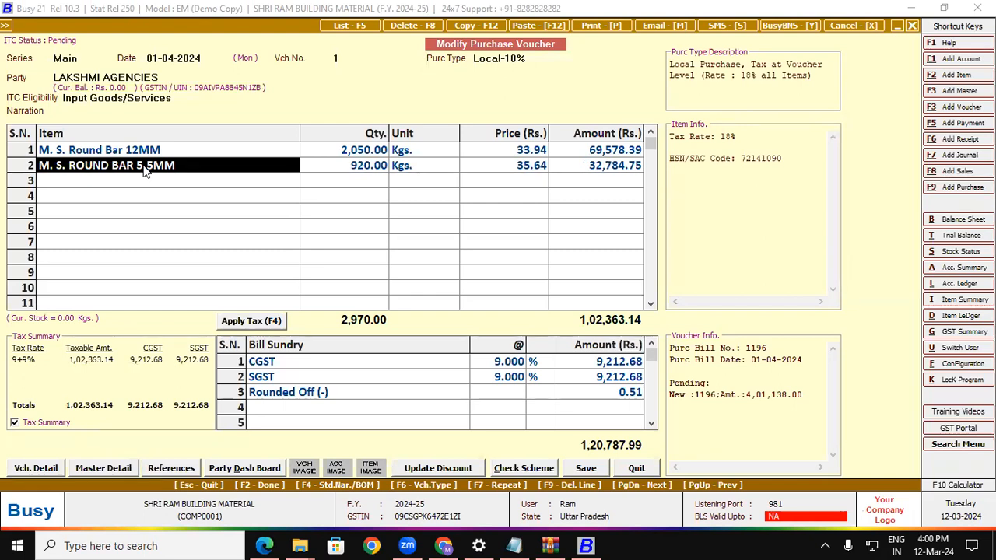
pyautogui.hotkey('alt', 'm')
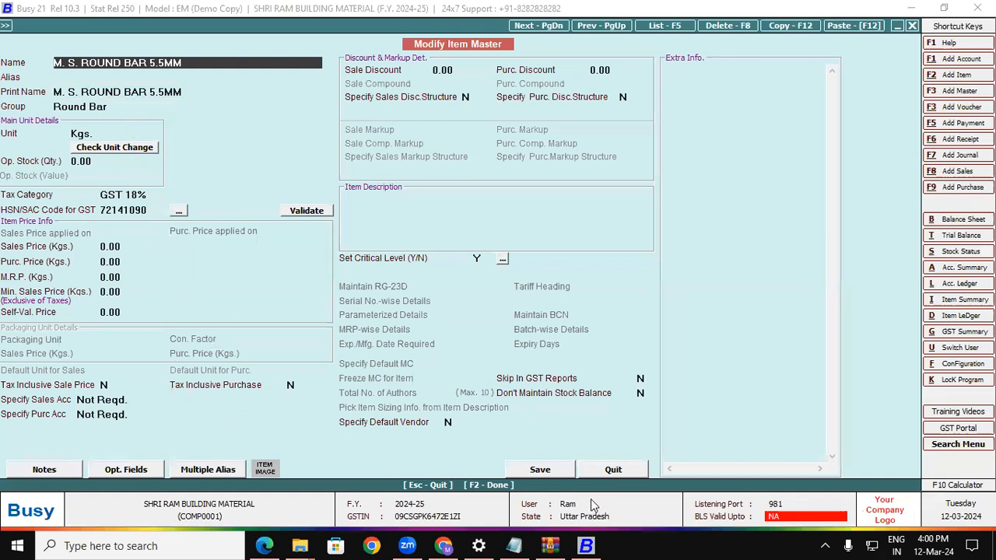
pyautogui.click(555, 471)
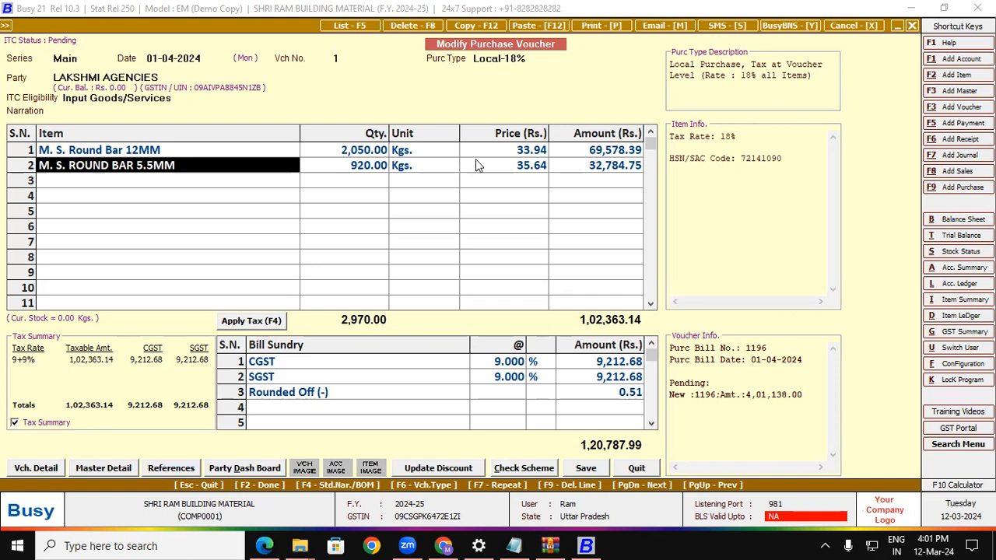
pyautogui.press('F2')
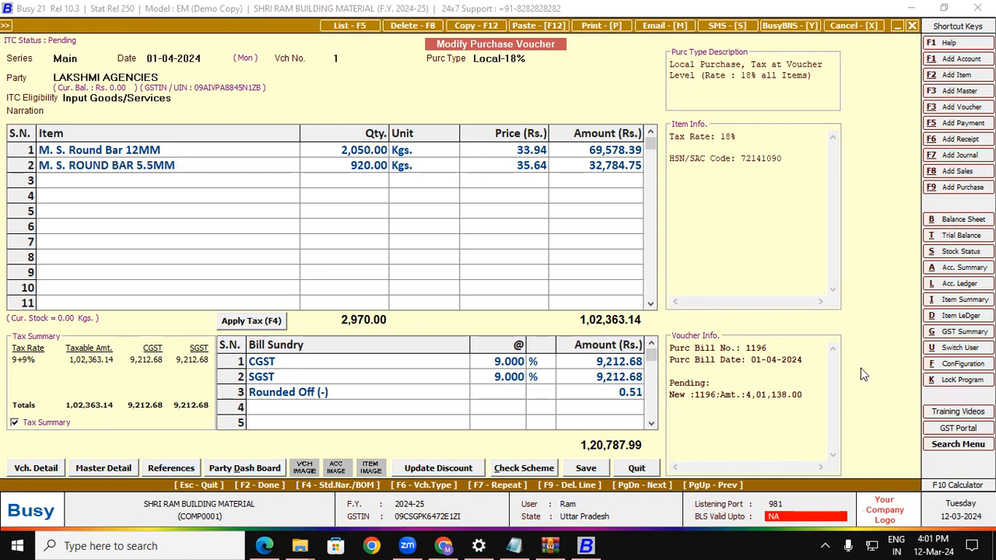